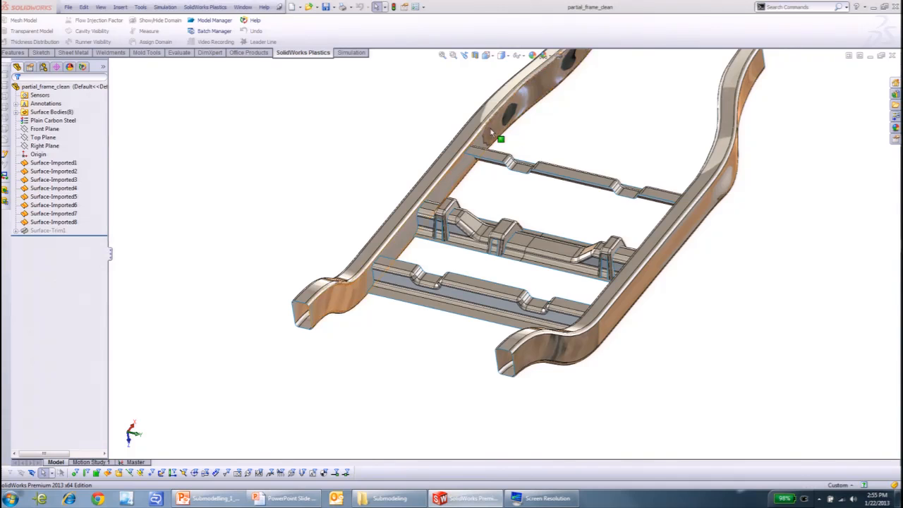
- Examine the frame's surface bodies and the open end of one side rail
{"action": "scroll", "coordinate": [579, 155], "scroll_direction": "up", "scroll_amount": 2}
{"action": "middle_click_drag", "start_coordinate": [528, 187], "coordinate": [494, 176]}
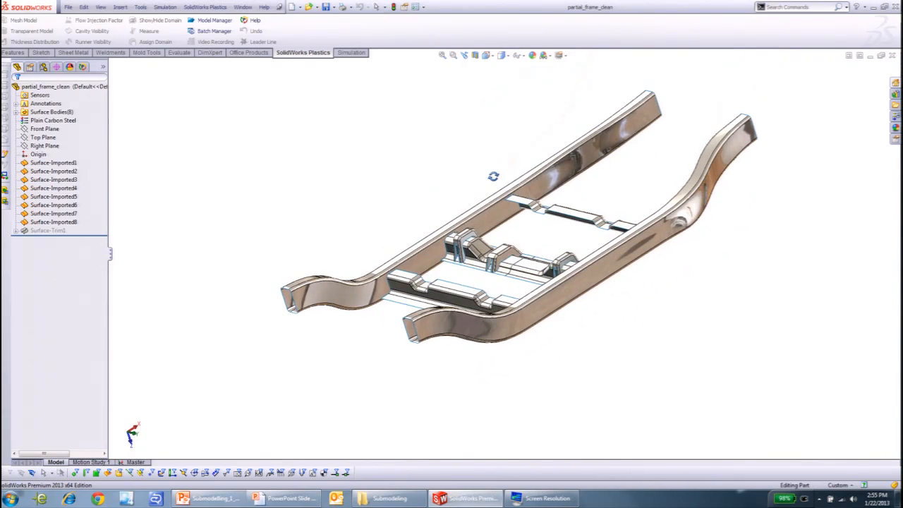
{"action": "scroll", "coordinate": [290, 313], "scroll_direction": "down", "scroll_amount": 10}
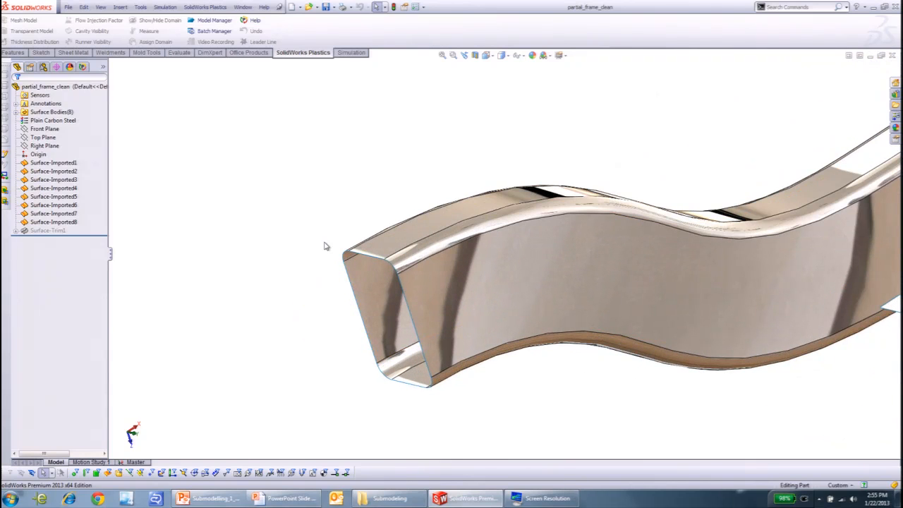
{"action": "scroll", "coordinate": [365, 276], "scroll_direction": "down", "scroll_amount": 2}
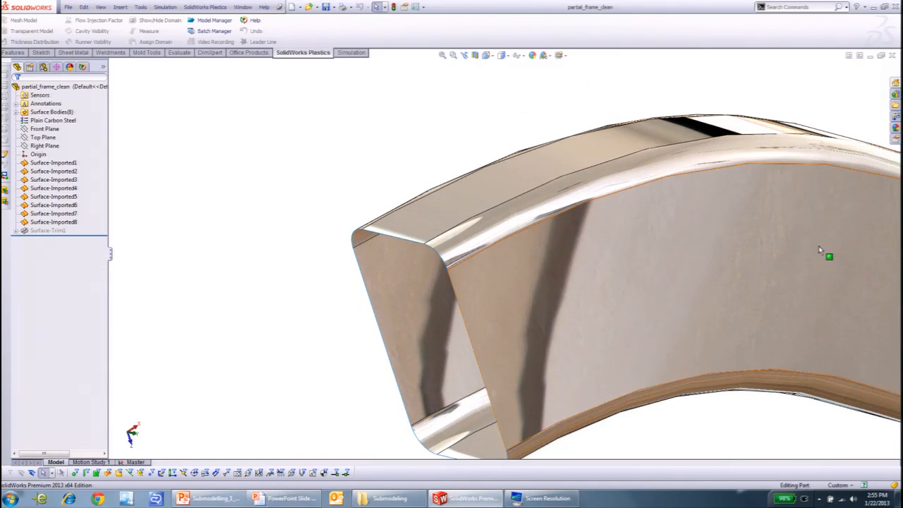
{"action": "scroll", "coordinate": [762, 242], "scroll_direction": "up", "scroll_amount": 2}
{"action": "scroll", "coordinate": [706, 258], "scroll_direction": "up", "scroll_amount": 2}
{"action": "scroll", "coordinate": [465, 256], "scroll_direction": "down", "scroll_amount": 3}
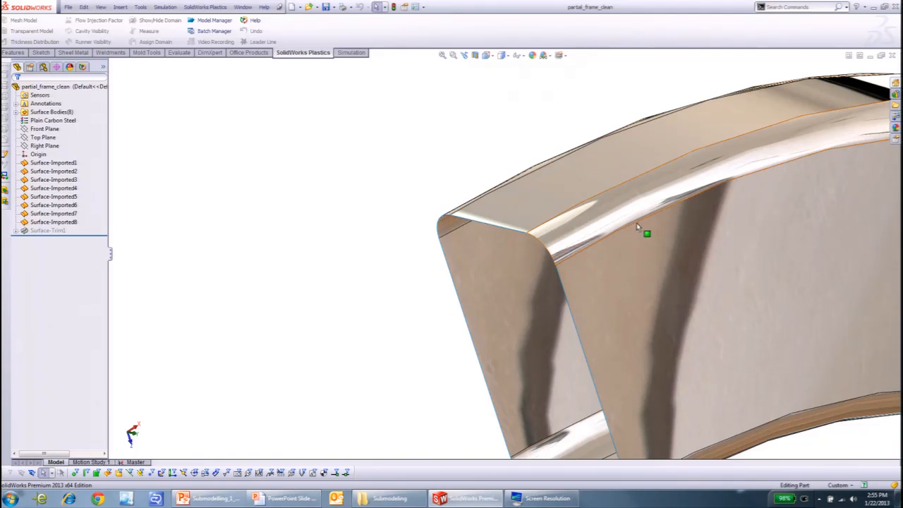
- Open the Master simulation study and bring the frame's rails and cross members into view
{"action": "left_click", "coordinate": [141, 462]}
{"action": "scroll", "coordinate": [281, 296], "scroll_direction": "up", "scroll_amount": 12}
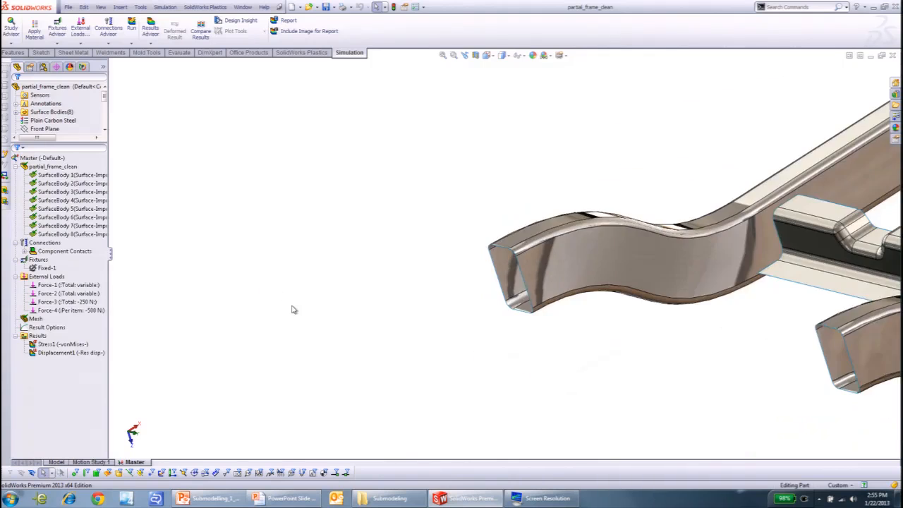
{"action": "scroll", "coordinate": [556, 254], "scroll_direction": "down", "scroll_amount": 3}
{"action": "scroll", "coordinate": [615, 271], "scroll_direction": "up", "scroll_amount": 2}
{"action": "scroll", "coordinate": [654, 217], "scroll_direction": "down", "scroll_amount": 2}
- Examine the description of the Submodeling study type in the new study settings without creating a study
{"action": "left_click", "coordinate": [165, 7]}
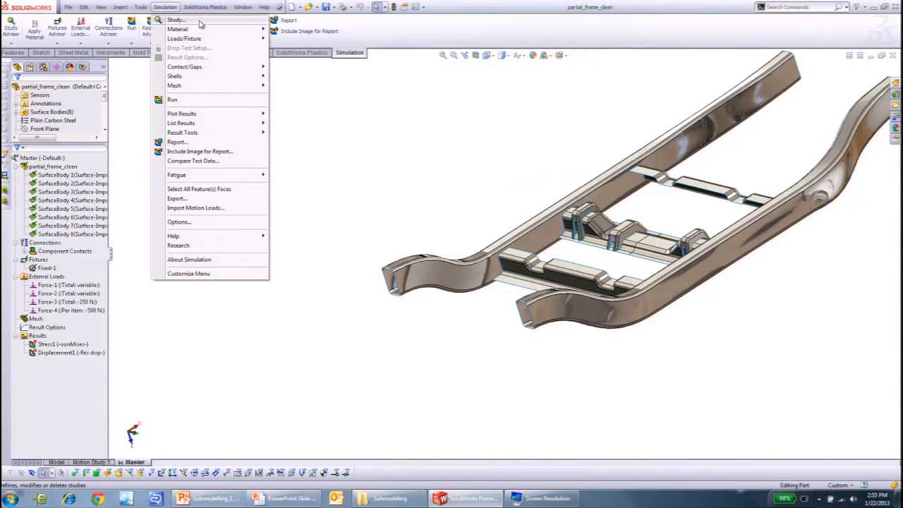
{"action": "left_click", "coordinate": [185, 21]}
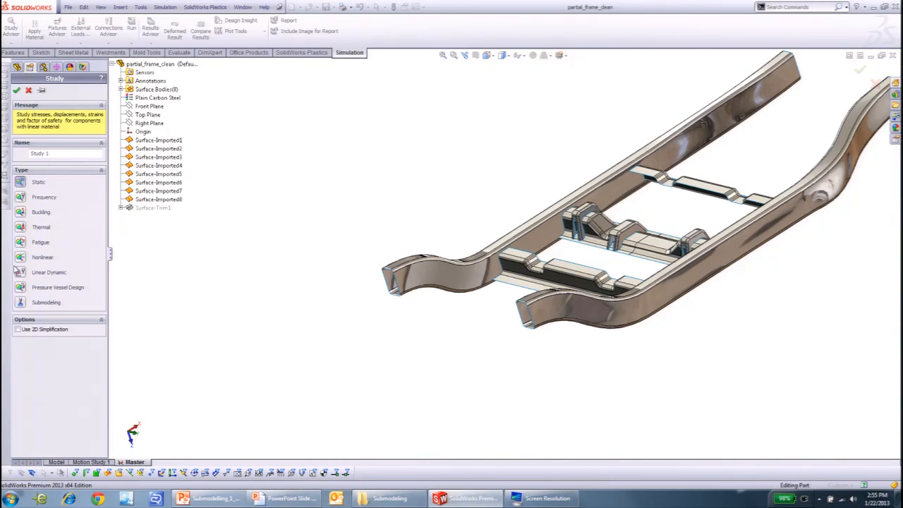
{"action": "left_click", "coordinate": [22, 302]}
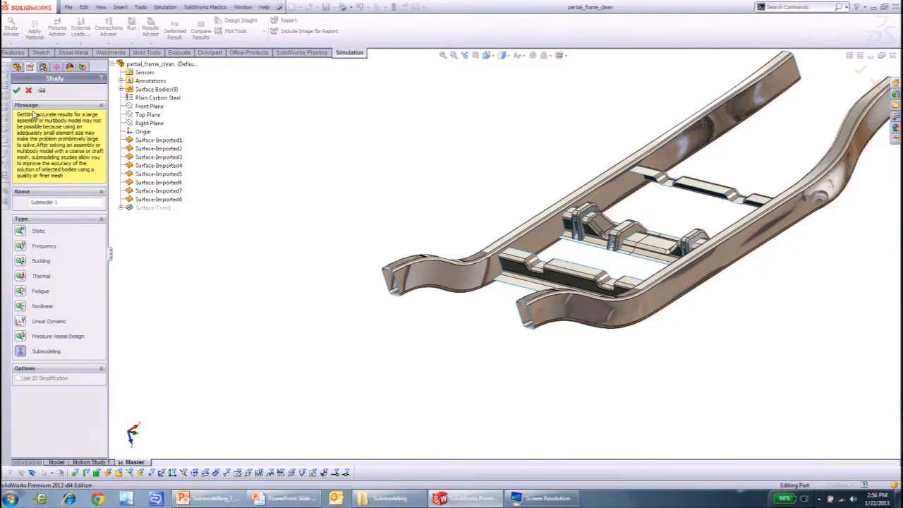
{"action": "left_click", "coordinate": [28, 89]}
- Look through the surface bodies and imported surfaces listed for the partial_frame_clean part
{"action": "left_click", "coordinate": [53, 167]}
{"action": "left_click", "coordinate": [17, 168]}
{"action": "left_click", "coordinate": [17, 168]}
{"action": "left_click", "coordinate": [46, 177]}
{"action": "left_click", "coordinate": [50, 194]}
{"action": "left_click", "coordinate": [54, 222]}
{"action": "left_click", "coordinate": [205, 197]}
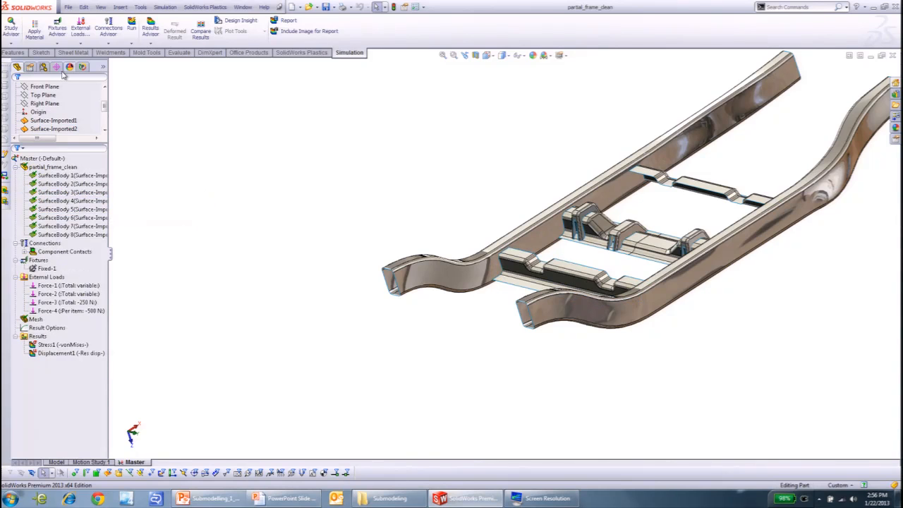
{"action": "scroll", "coordinate": [59, 101], "scroll_direction": "up", "scroll_amount": 2}
{"action": "scroll", "coordinate": [60, 106], "scroll_direction": "down", "scroll_amount": 3}
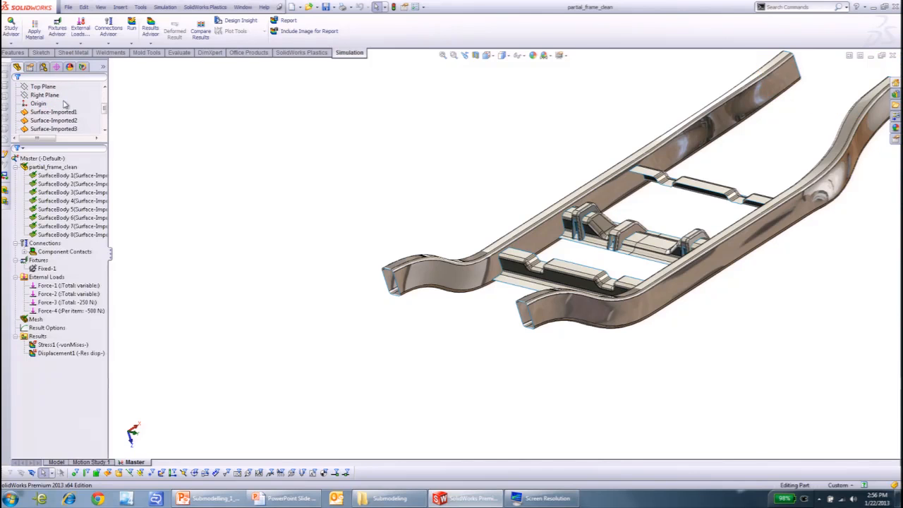
- Review the material assigned to SurfaceBody 1 in the Master study
{"action": "left_click", "coordinate": [54, 128]}
{"action": "right_click", "coordinate": [82, 177]}
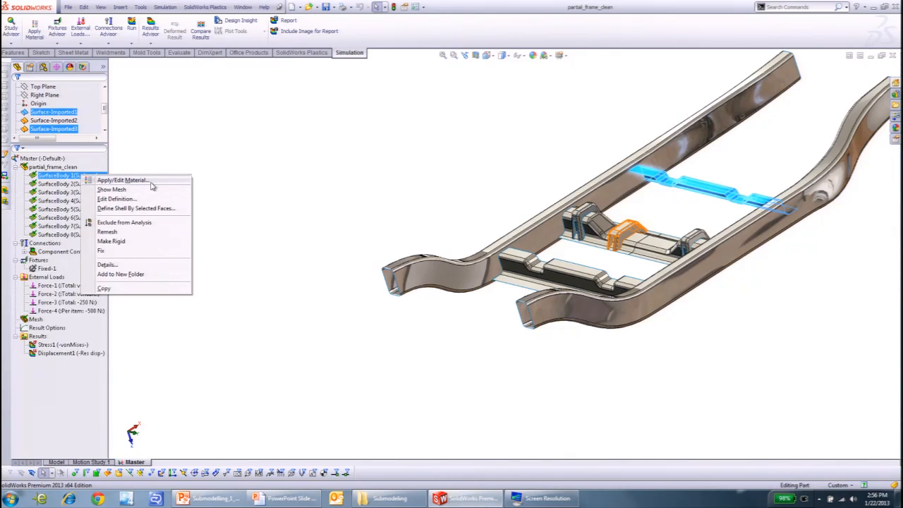
{"action": "left_click", "coordinate": [215, 176]}
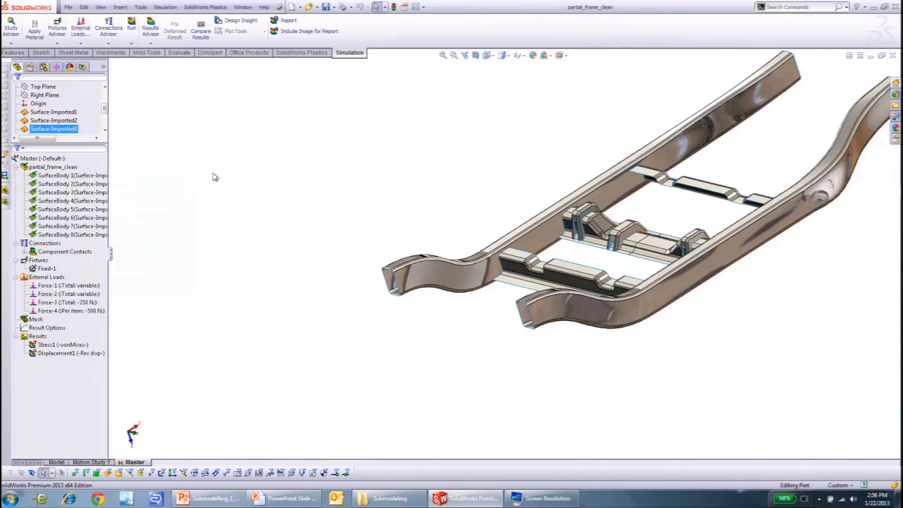
{"action": "right_click", "coordinate": [97, 176]}
{"action": "key", "text": "Escape"}
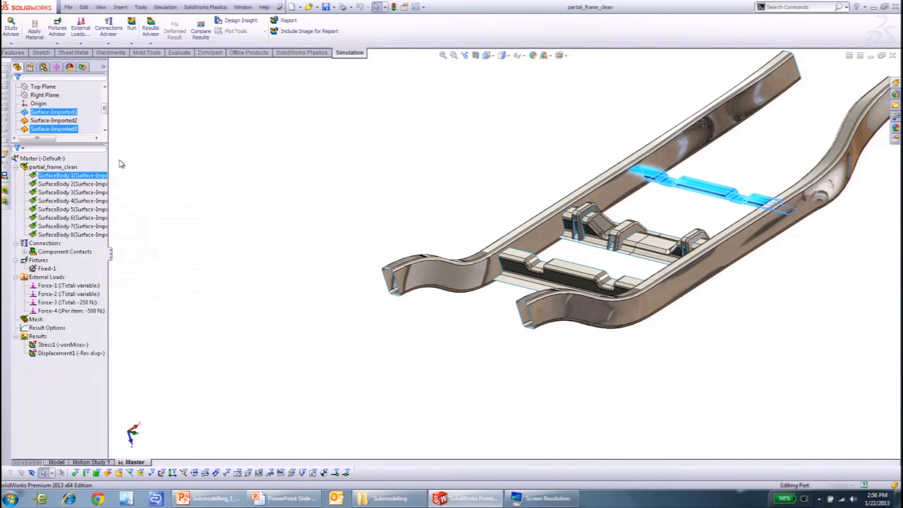
{"action": "left_click", "coordinate": [222, 269]}
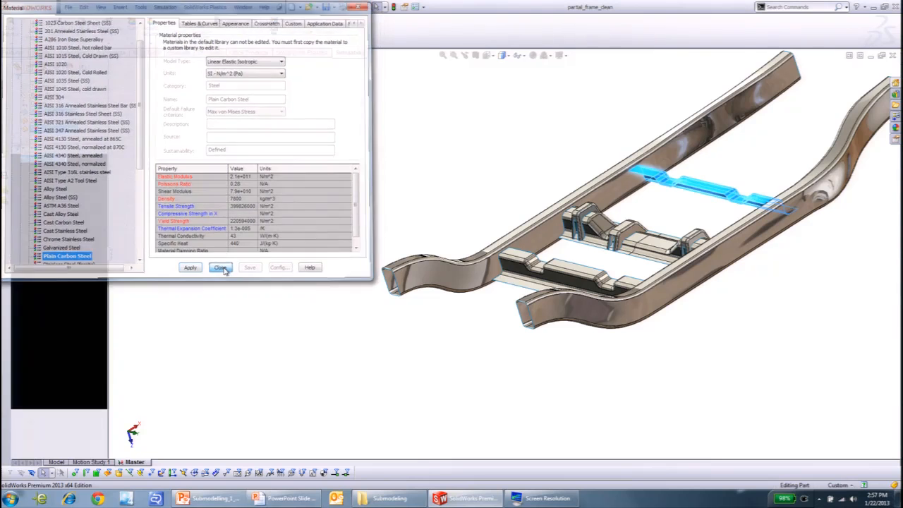
- Widen the study tree and review the shell definition of SurfaceBody 1, keeping its settings
{"action": "left_click_drag", "start_coordinate": [107, 161], "coordinate": [203, 167]}
{"action": "left_click_drag", "start_coordinate": [110, 157], "coordinate": [271, 157]}
{"action": "right_click", "coordinate": [167, 175]}
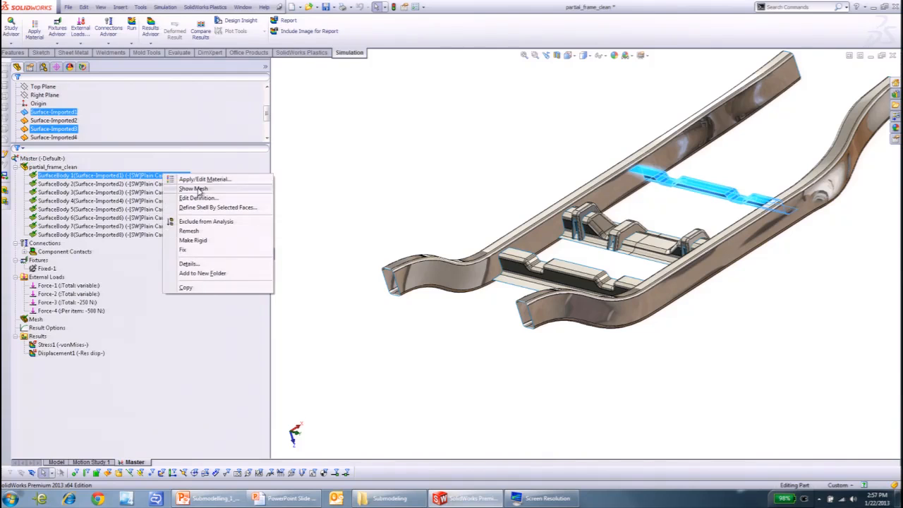
{"action": "left_click", "coordinate": [200, 198]}
{"action": "double_click", "coordinate": [72, 148]}
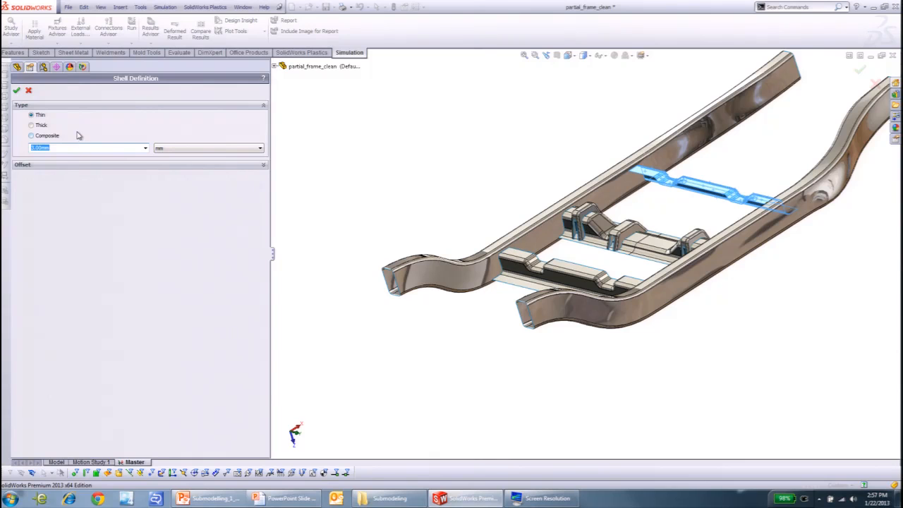
{"action": "left_click", "coordinate": [17, 91]}
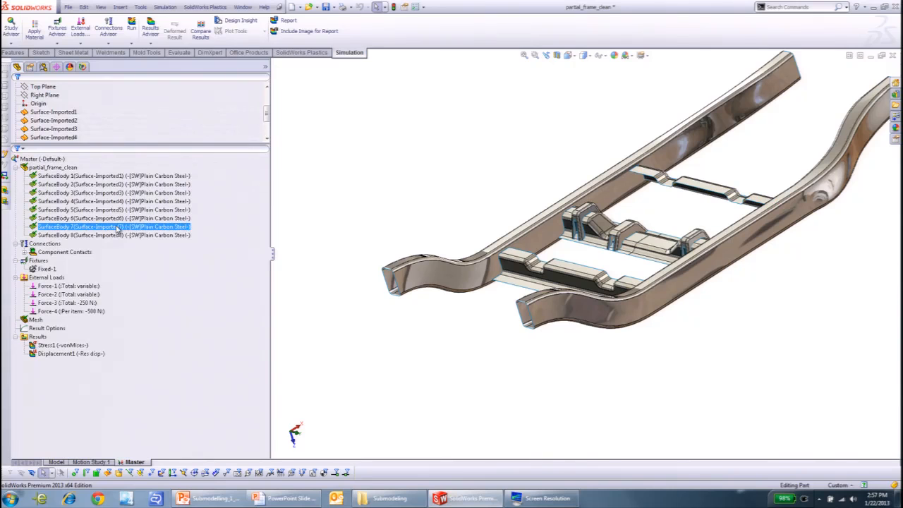
- Review the study's global contact and the junction between the front cross member and the side rail
{"action": "left_click", "coordinate": [100, 246]}
{"action": "left_click", "coordinate": [64, 254]}
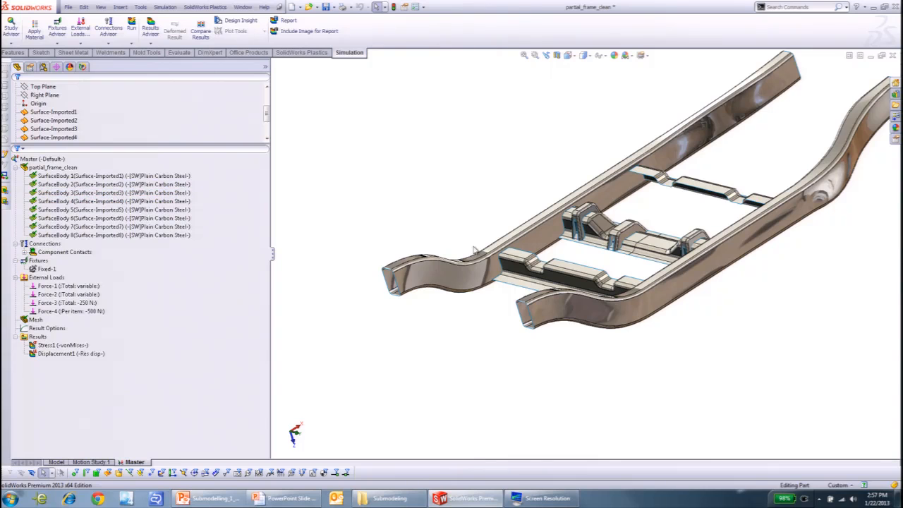
{"action": "left_click", "coordinate": [25, 253]}
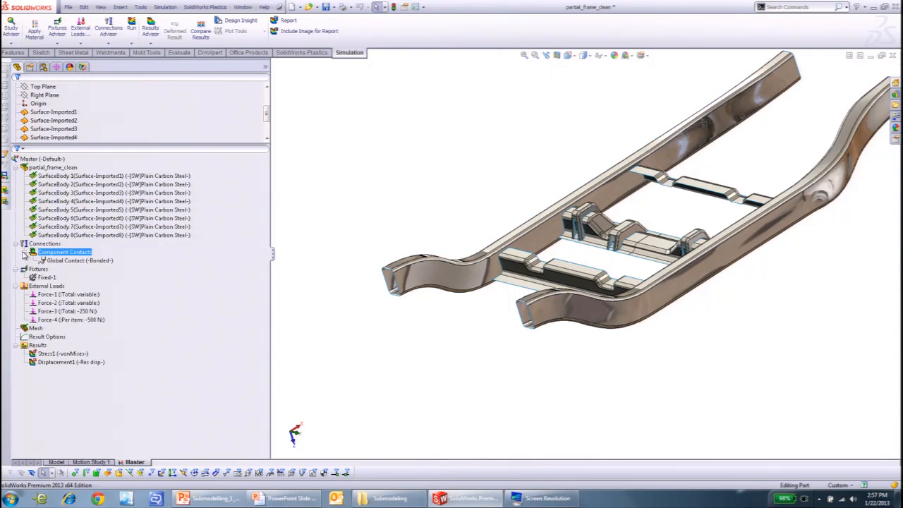
{"action": "scroll", "coordinate": [474, 280], "scroll_direction": "down", "scroll_amount": 2}
{"action": "scroll", "coordinate": [487, 282], "scroll_direction": "up", "scroll_amount": 3}
{"action": "scroll", "coordinate": [503, 252], "scroll_direction": "down", "scroll_amount": 4}
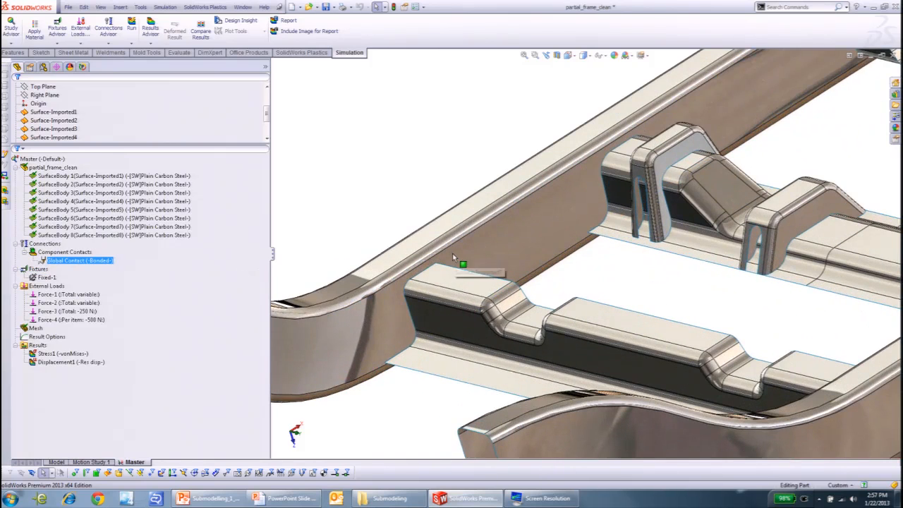
{"action": "left_click", "coordinate": [454, 282]}
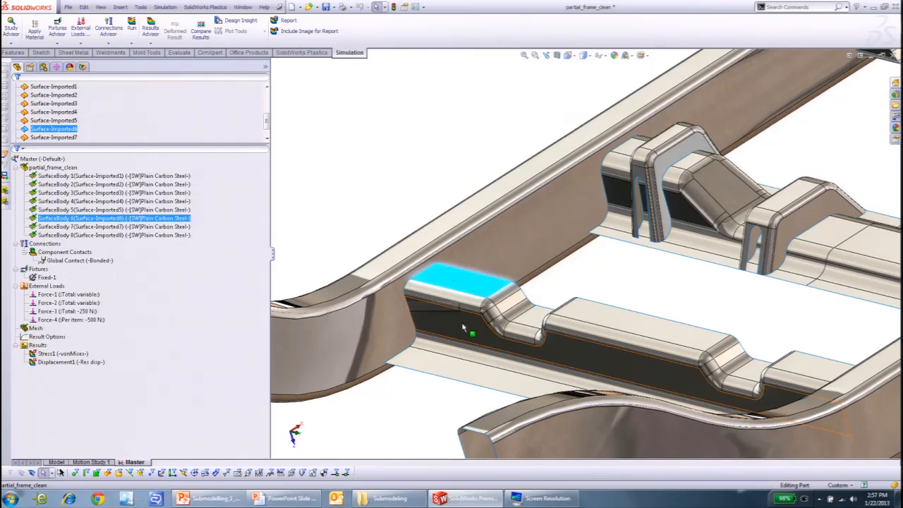
{"action": "left_click", "coordinate": [377, 204]}
{"action": "scroll", "coordinate": [416, 325], "scroll_direction": "down", "scroll_amount": 2}
- Check which edges of the frame the Fixed-1 fixture is applied to
{"action": "left_click", "coordinate": [48, 278]}
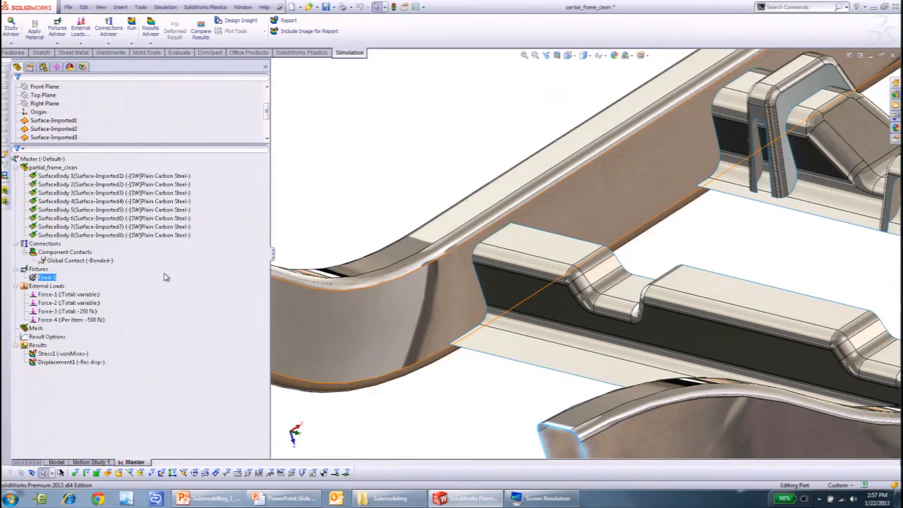
{"action": "scroll", "coordinate": [388, 308], "scroll_direction": "up", "scroll_amount": 6}
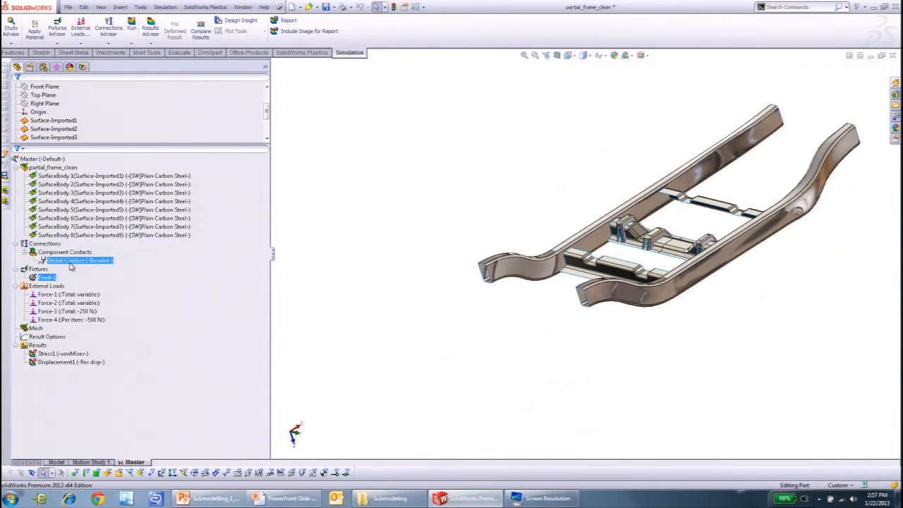
{"action": "right_click", "coordinate": [48, 279]}
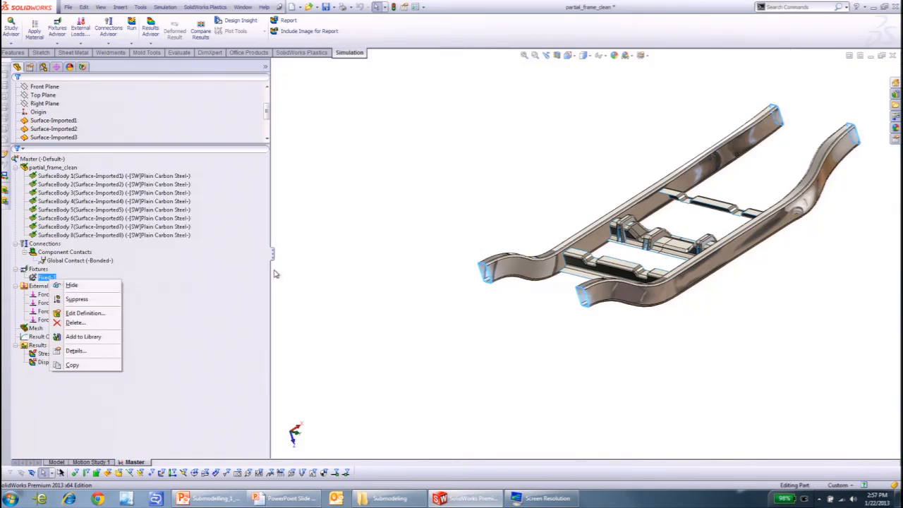
{"action": "left_click", "coordinate": [134, 289]}
- Examine the cross member faces loaded by Force-1 through Force-4, then clear the selection
{"action": "left_click", "coordinate": [58, 294]}
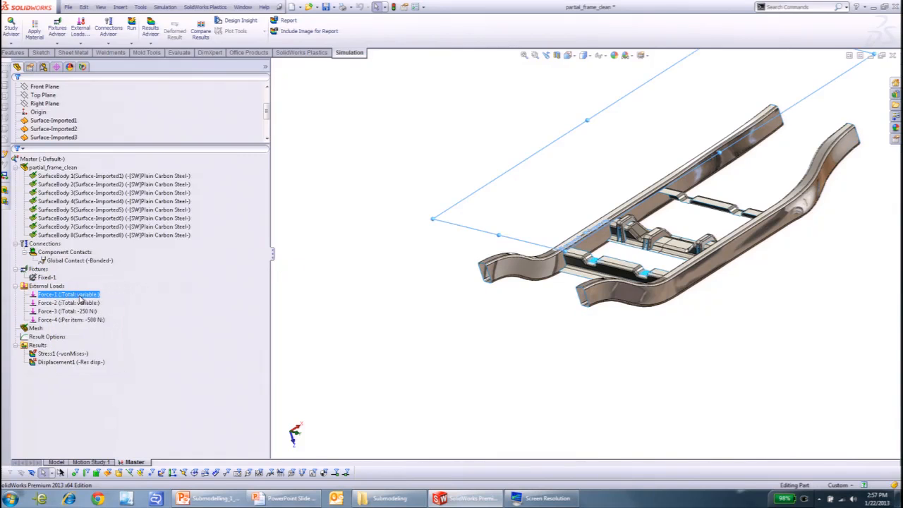
{"action": "left_click", "coordinate": [76, 311], "text": "ctrl"}
{"action": "left_click", "coordinate": [77, 320], "text": "shift"}
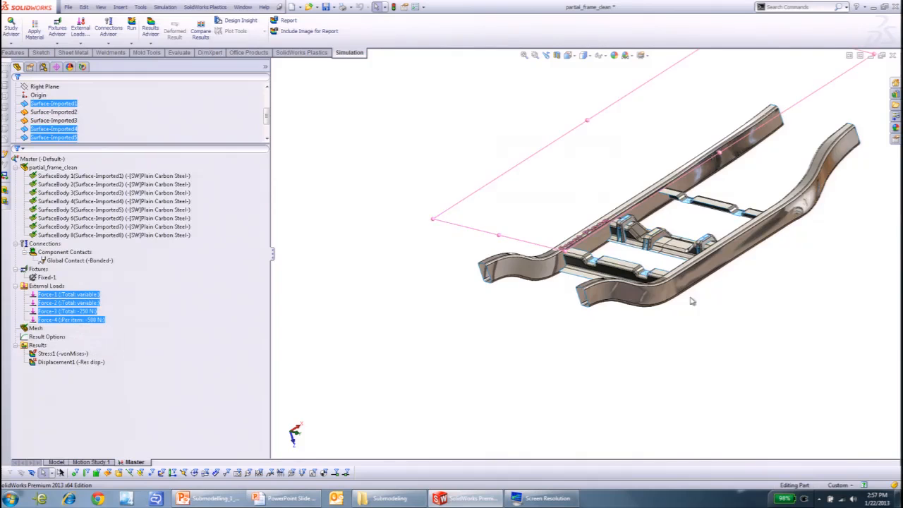
{"action": "scroll", "coordinate": [677, 285], "scroll_direction": "down", "scroll_amount": 4}
{"action": "middle_click_drag", "start_coordinate": [677, 284], "coordinate": [707, 300]}
{"action": "scroll", "coordinate": [533, 109], "scroll_direction": "down", "scroll_amount": 2}
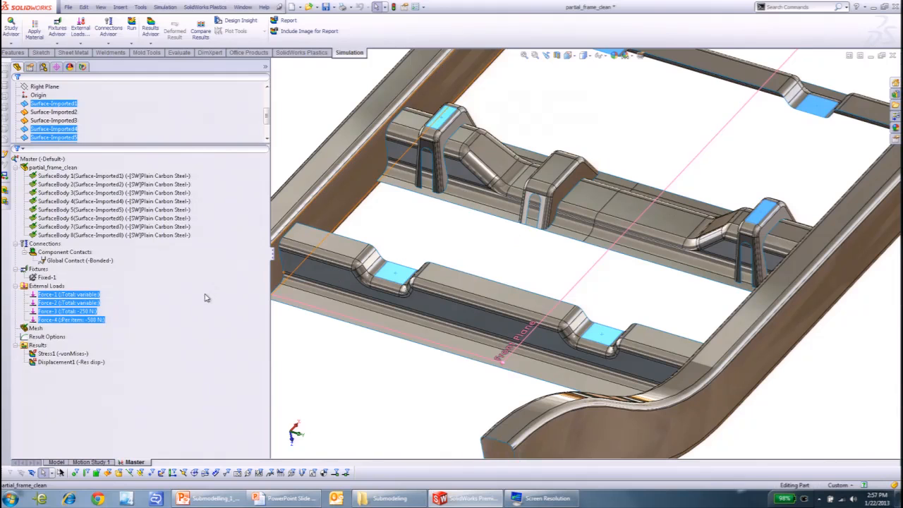
{"action": "left_click", "coordinate": [46, 286]}
{"action": "left_click", "coordinate": [43, 159]}
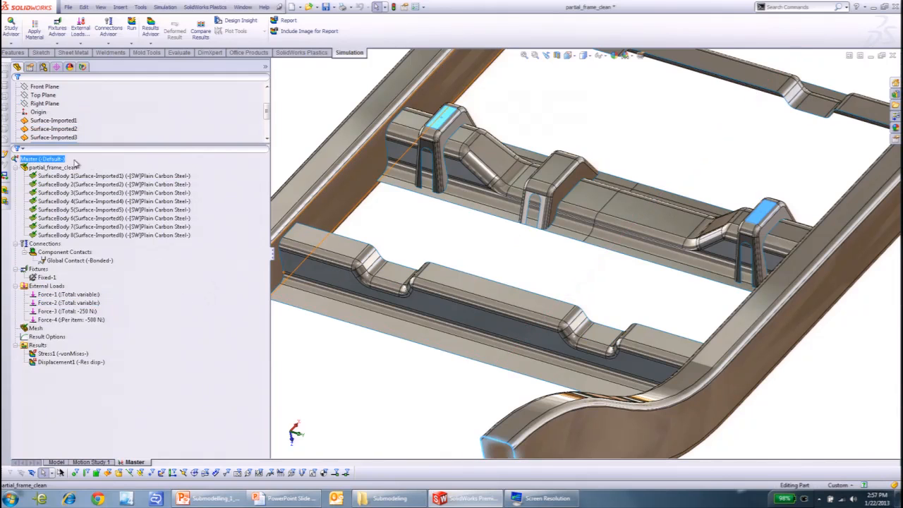
- Show the Master study's mesh on the whole frame
{"action": "right_click", "coordinate": [34, 328]}
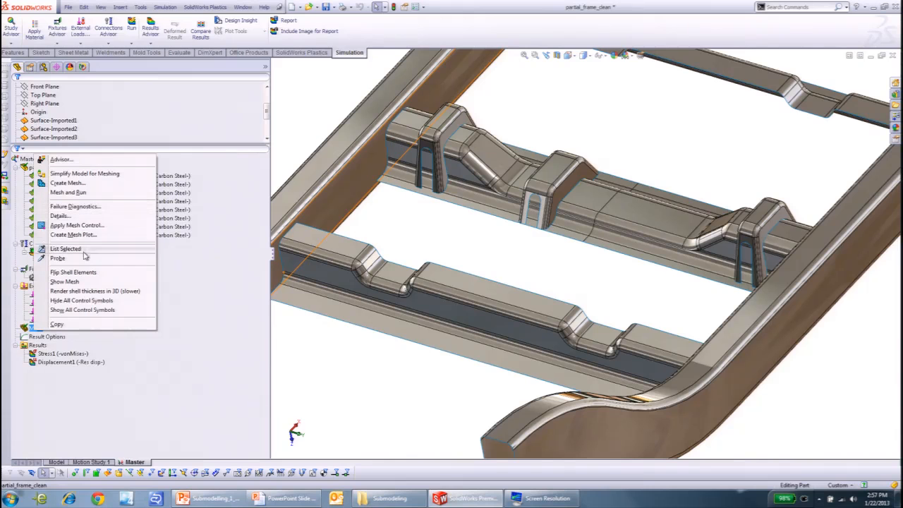
{"action": "left_click", "coordinate": [71, 282]}
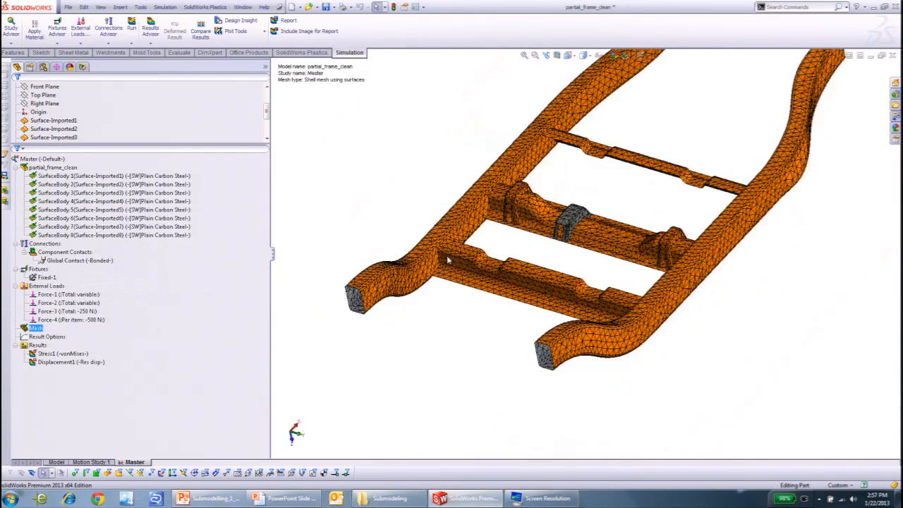
{"action": "middle_click_drag", "start_coordinate": [492, 322], "coordinate": [477, 326]}
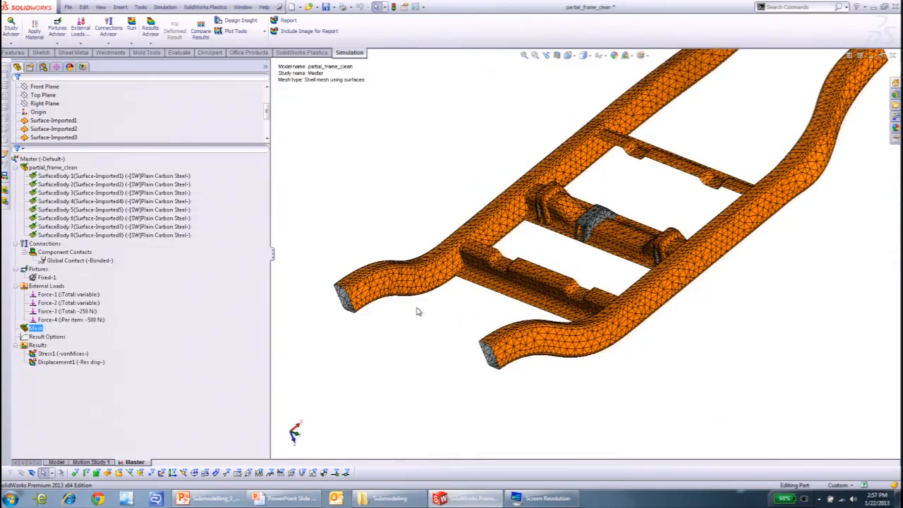
- Examine the shell mesh closely at the open end of the side rail
{"action": "scroll", "coordinate": [372, 290], "scroll_direction": "down", "scroll_amount": 8}
{"action": "scroll", "coordinate": [405, 281], "scroll_direction": "down", "scroll_amount": 6}
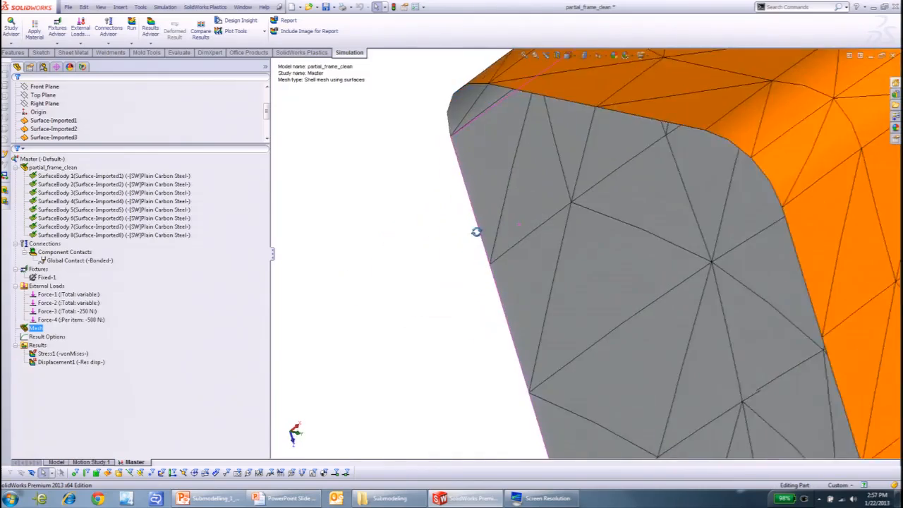
{"action": "scroll", "coordinate": [476, 232], "scroll_direction": "up", "scroll_amount": 2}
{"action": "scroll", "coordinate": [591, 176], "scroll_direction": "down", "scroll_amount": 2}
{"action": "scroll", "coordinate": [599, 192], "scroll_direction": "up", "scroll_amount": 2}
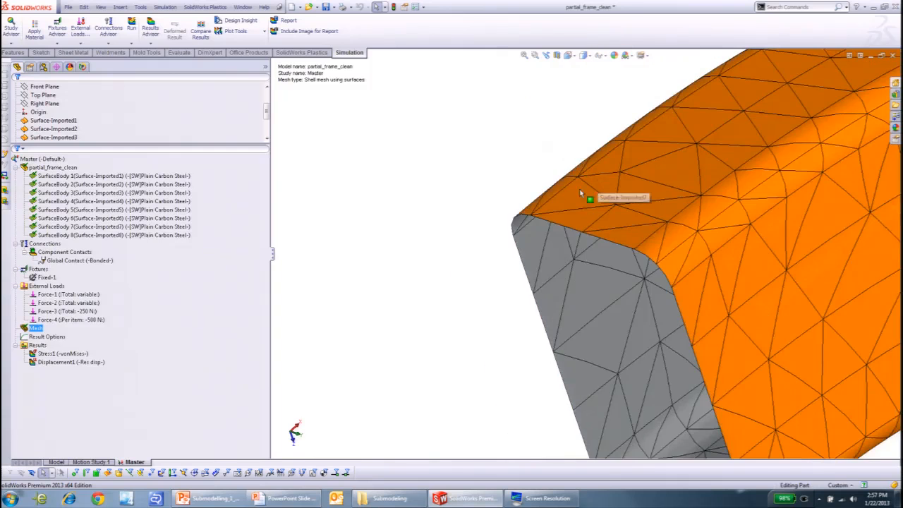
{"action": "middle_click_drag", "start_coordinate": [597, 202], "coordinate": [573, 135]}
{"action": "scroll", "coordinate": [70, 113], "scroll_direction": "down", "scroll_amount": 2}
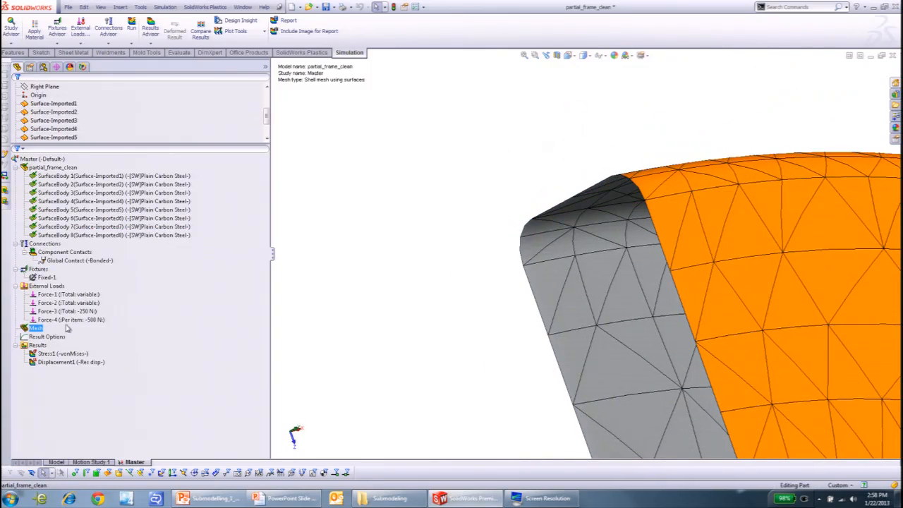
- Render the shell thickness of the Master study's mesh in 3D
{"action": "right_click", "coordinate": [34, 328]}
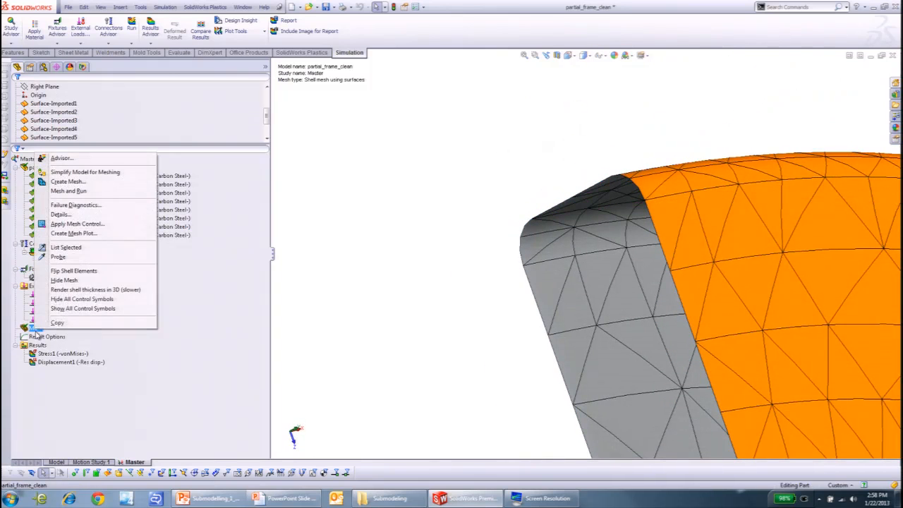
{"action": "left_click", "coordinate": [95, 290]}
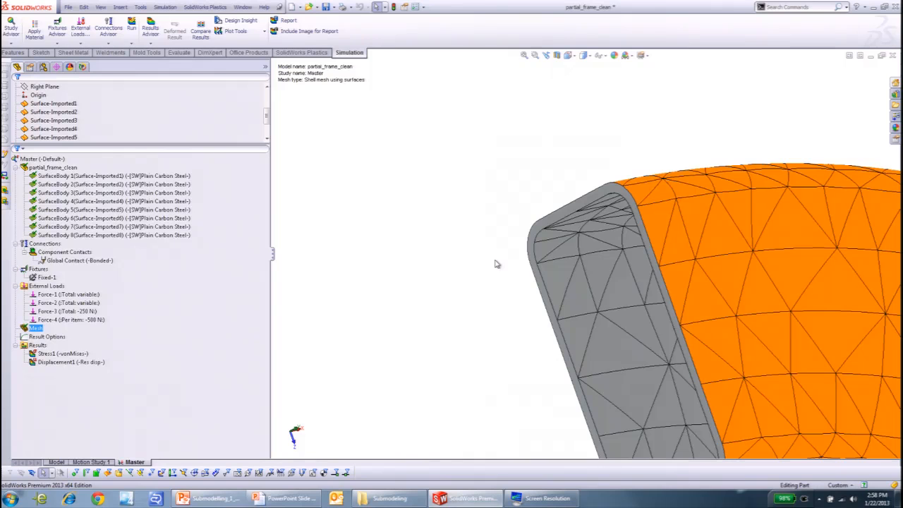
- Check the type, thickness and offset in SurfaceBody 1's shell definition, then close it without changes
{"action": "right_click", "coordinate": [155, 176]}
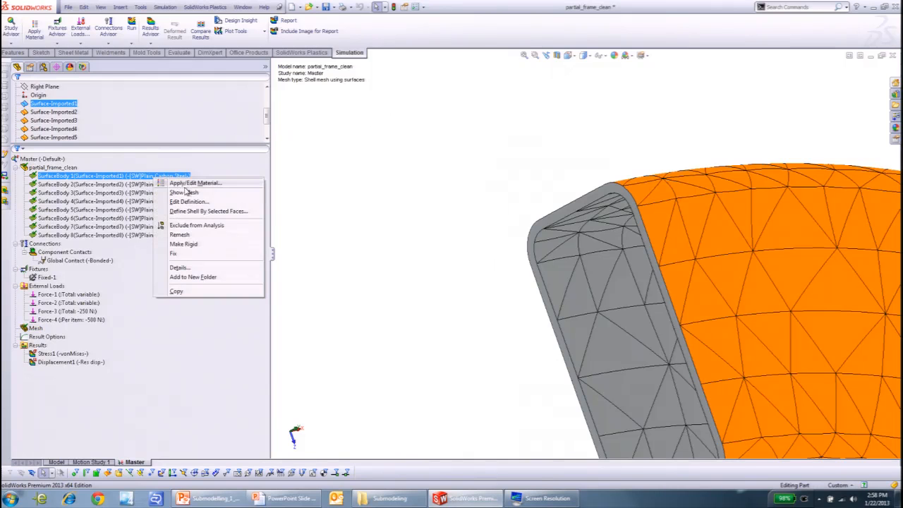
{"action": "left_click", "coordinate": [191, 201]}
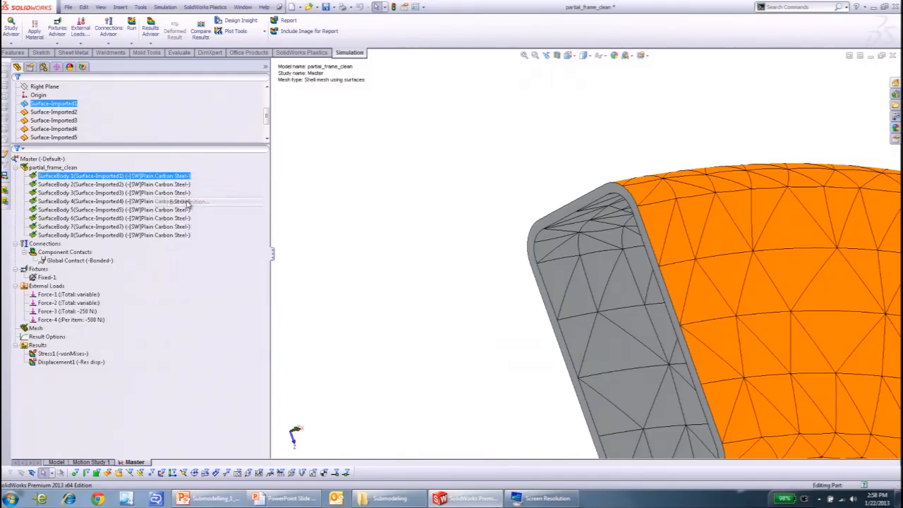
{"action": "left_click", "coordinate": [52, 166]}
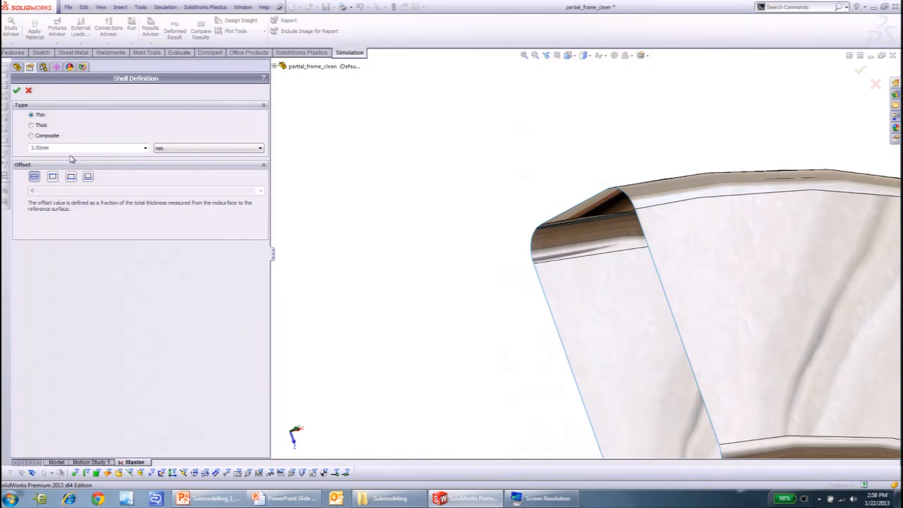
{"action": "left_click", "coordinate": [28, 90]}
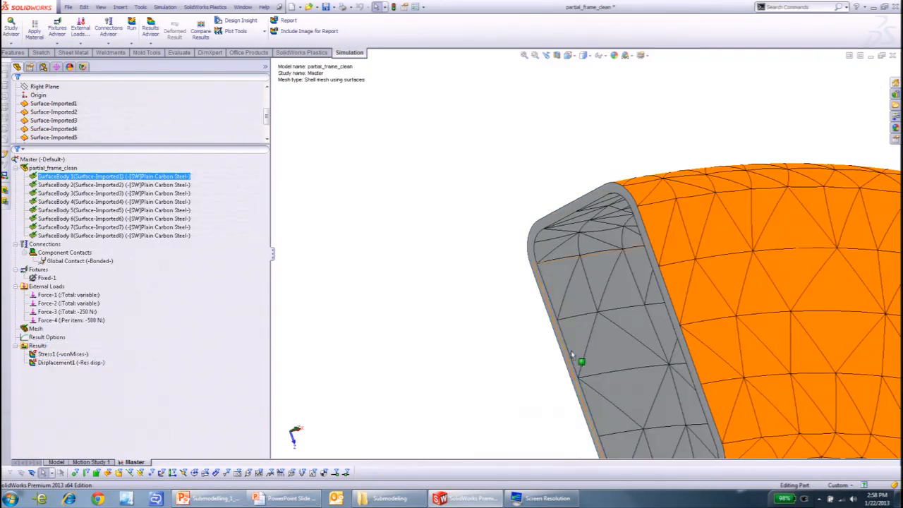
- Show the Displacement1 result plot and examine how the frame's cross members deform
{"action": "scroll", "coordinate": [571, 353], "scroll_direction": "up", "scroll_amount": 8}
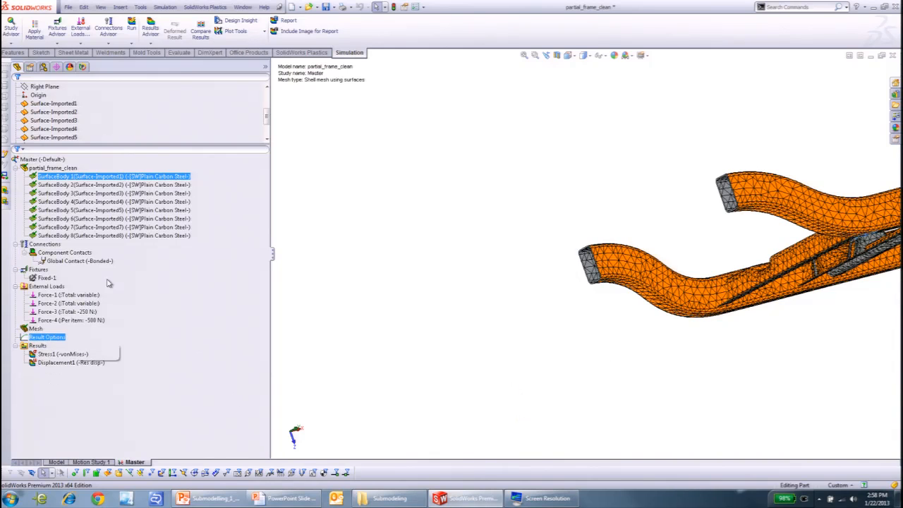
{"action": "left_click", "coordinate": [70, 355]}
{"action": "double_click", "coordinate": [70, 355]}
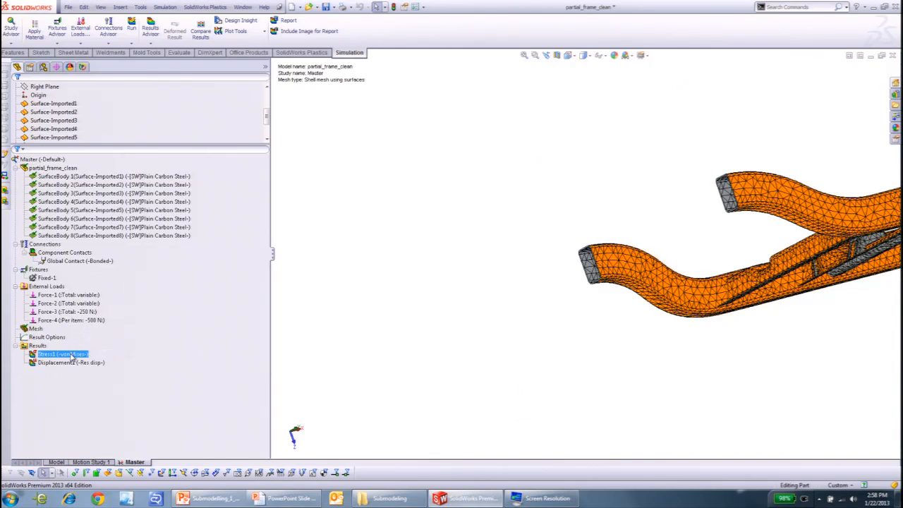
{"action": "double_click", "coordinate": [71, 362]}
{"action": "middle_click_drag", "start_coordinate": [348, 302], "coordinate": [564, 312]}
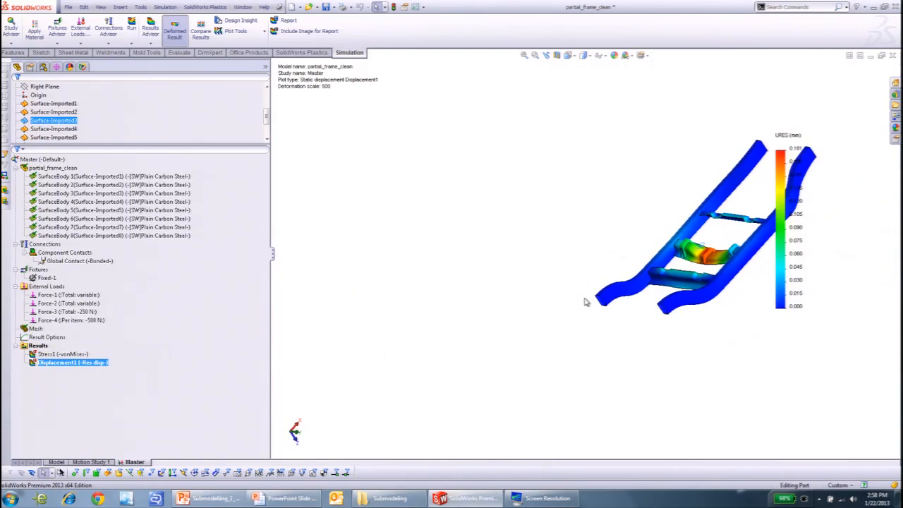
{"action": "scroll", "coordinate": [628, 274], "scroll_direction": "down", "scroll_amount": 5}
{"action": "middle_click_drag", "start_coordinate": [607, 273], "coordinate": [624, 265]}
{"action": "scroll", "coordinate": [627, 285], "scroll_direction": "up", "scroll_amount": 2}
{"action": "scroll", "coordinate": [624, 265], "scroll_direction": "down", "scroll_amount": 3}
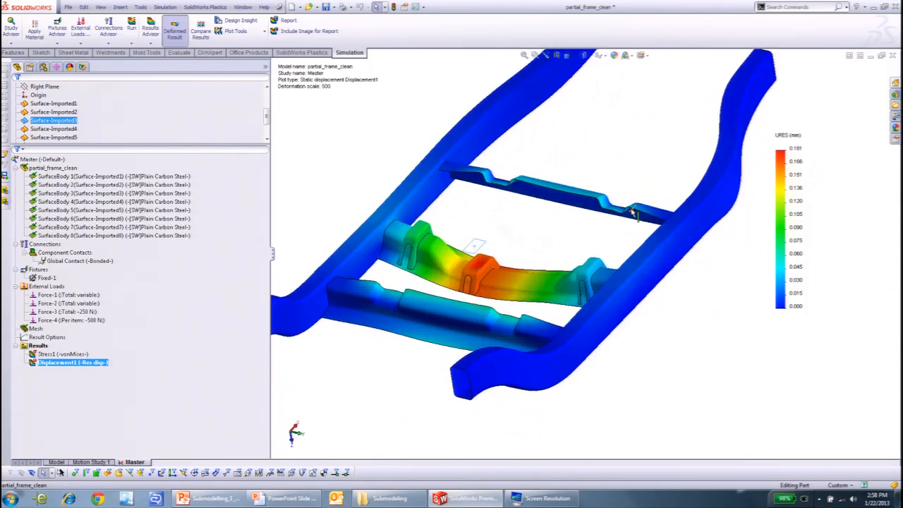
- Show the Stress1 von Mises plot and examine the stresses around the middle cross member and its brackets
{"action": "double_click", "coordinate": [74, 355]}
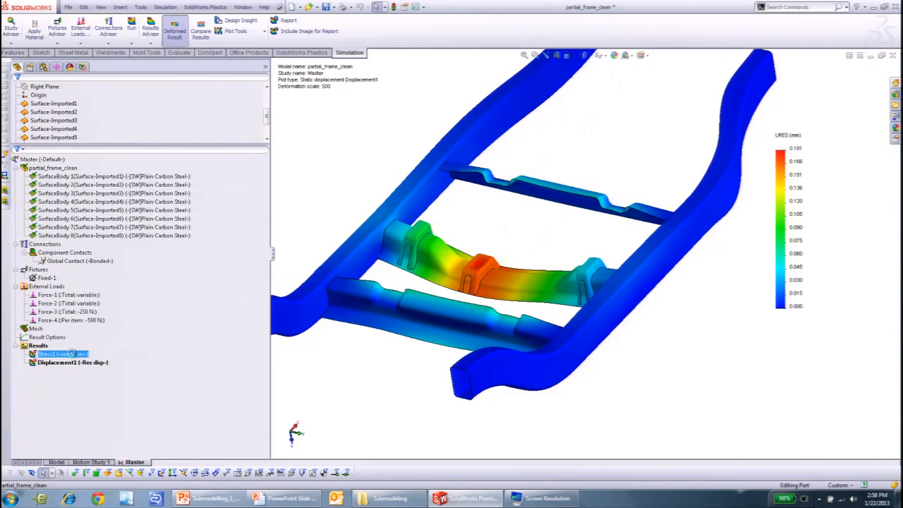
{"action": "scroll", "coordinate": [473, 225], "scroll_direction": "down", "scroll_amount": 3}
{"action": "scroll", "coordinate": [454, 243], "scroll_direction": "down", "scroll_amount": 1}
{"action": "middle_click_drag", "start_coordinate": [494, 287], "coordinate": [475, 293]}
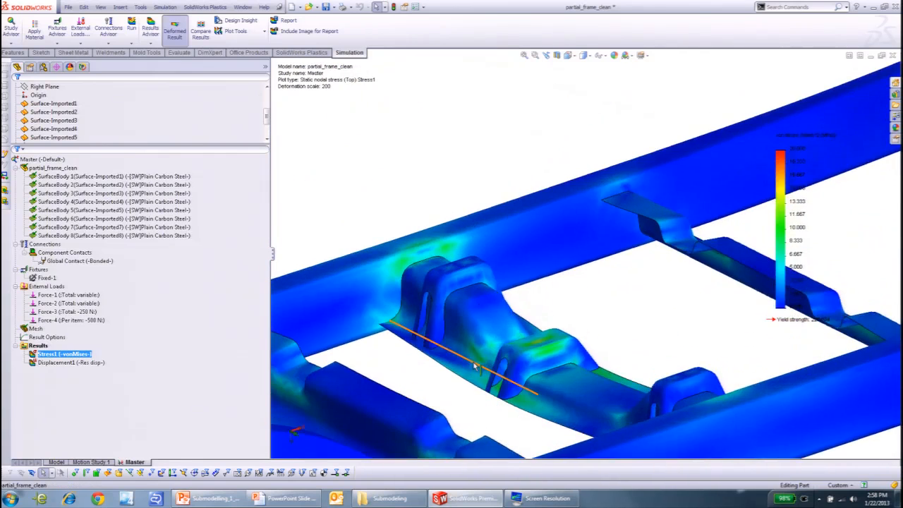
{"action": "scroll", "coordinate": [478, 371], "scroll_direction": "down", "scroll_amount": 5}
{"action": "scroll", "coordinate": [496, 373], "scroll_direction": "up", "scroll_amount": 5}
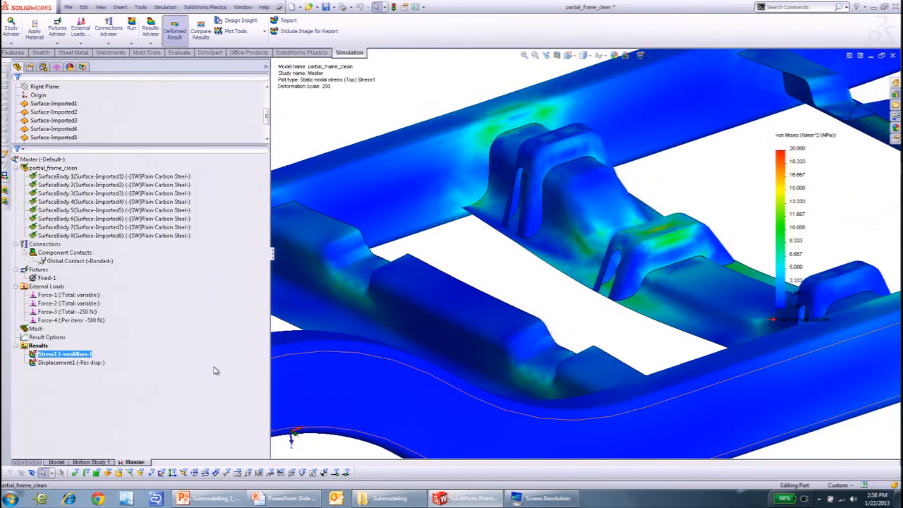
- Set the Stress1 plot to render shell thickness in 3D
{"action": "right_click", "coordinate": [72, 354]}
{"action": "left_click", "coordinate": [110, 217]}
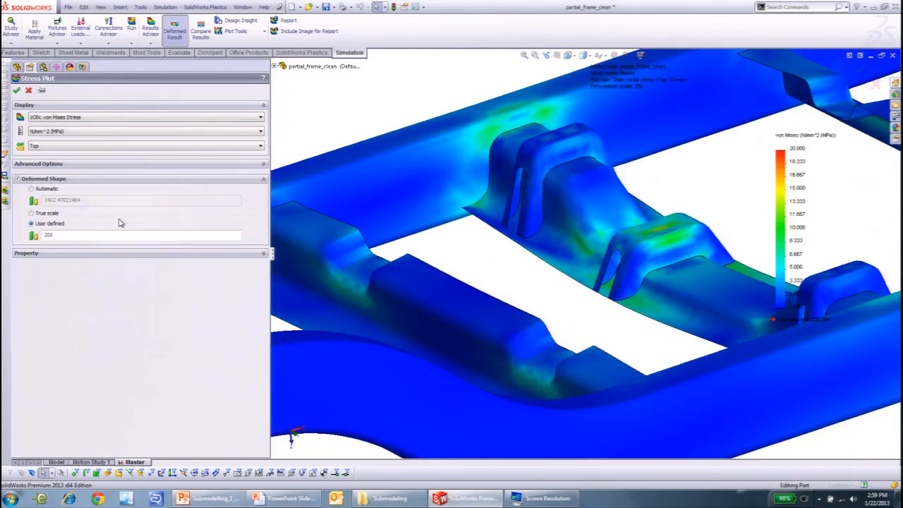
{"action": "left_click", "coordinate": [69, 165]}
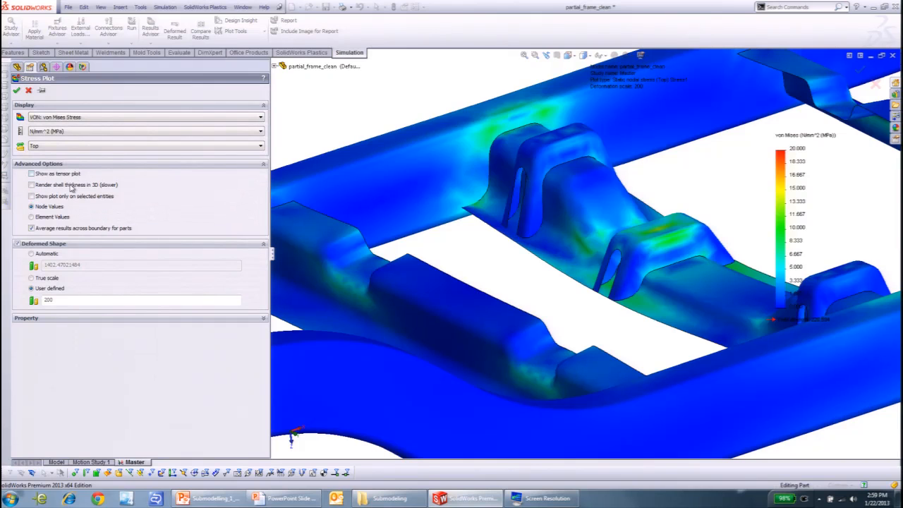
{"action": "left_click", "coordinate": [70, 185]}
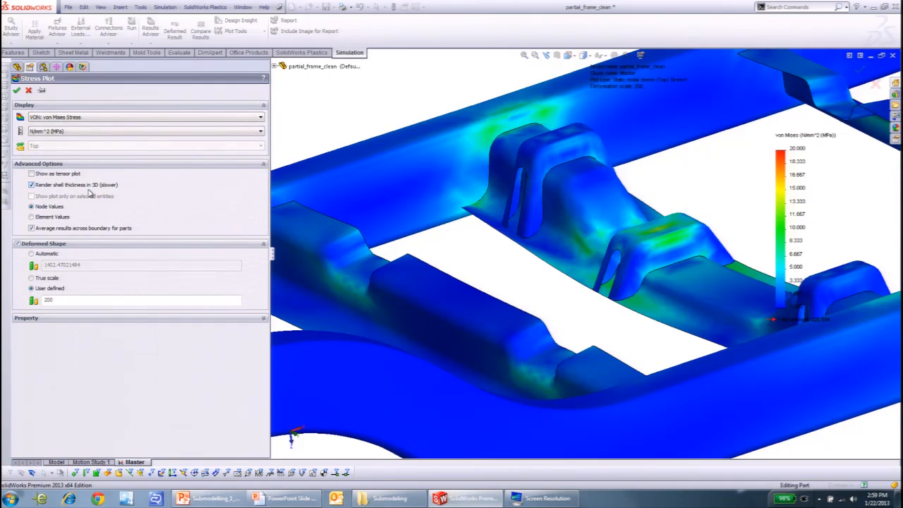
{"action": "left_click", "coordinate": [17, 90]}
- Examine the 3D-thickness stress plot across the side rails and cross members
{"action": "scroll", "coordinate": [489, 280], "scroll_direction": "up", "scroll_amount": 5}
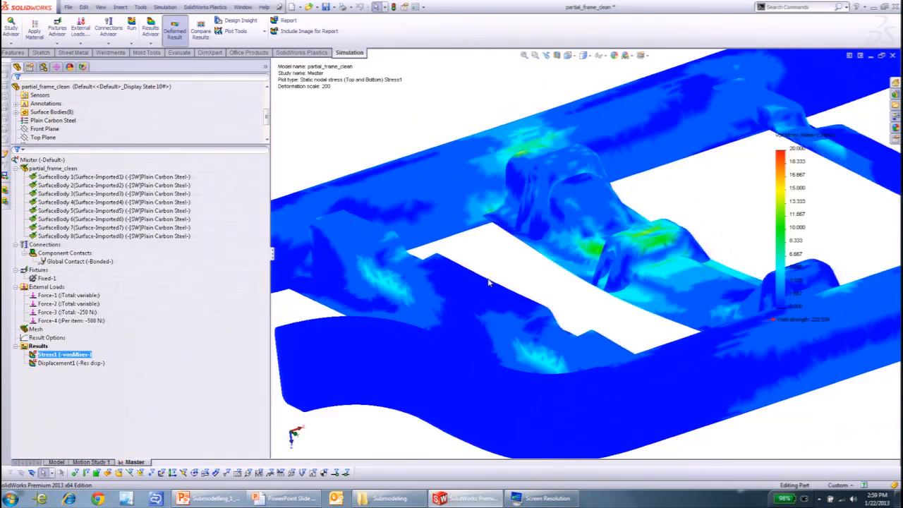
{"action": "middle_click_drag", "start_coordinate": [499, 290], "coordinate": [522, 253]}
{"action": "scroll", "coordinate": [570, 248], "scroll_direction": "down", "scroll_amount": 3}
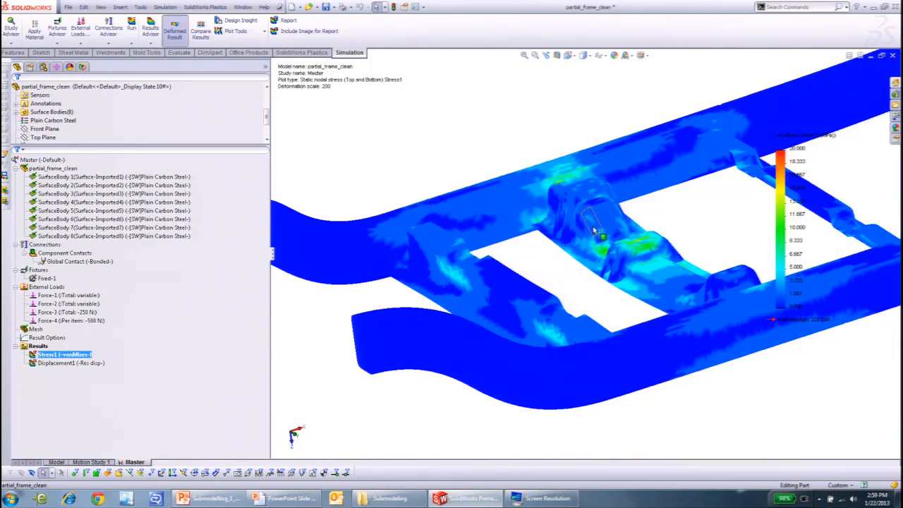
{"action": "scroll", "coordinate": [606, 236], "scroll_direction": "down", "scroll_amount": 2}
{"action": "scroll", "coordinate": [606, 237], "scroll_direction": "up", "scroll_amount": 2}
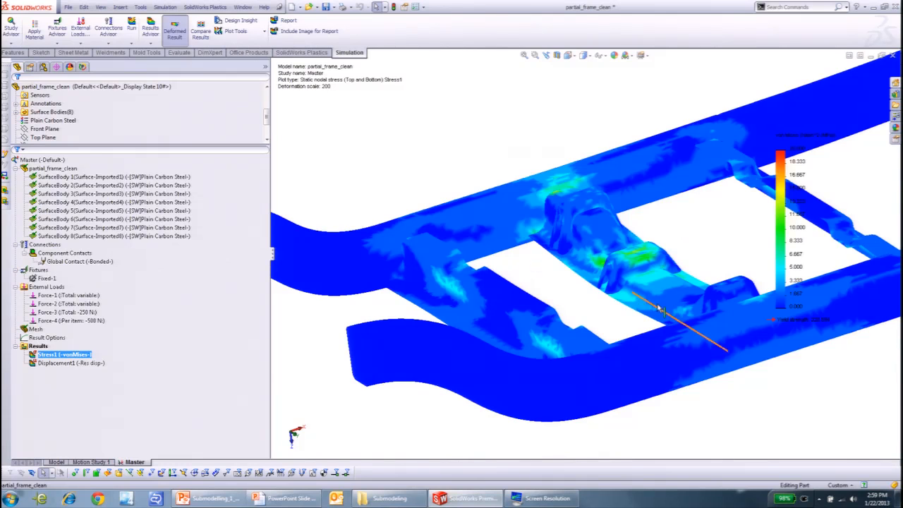
{"action": "scroll", "coordinate": [640, 285], "scroll_direction": "up", "scroll_amount": 2}
{"action": "middle_click_drag", "start_coordinate": [640, 285], "coordinate": [613, 314]}
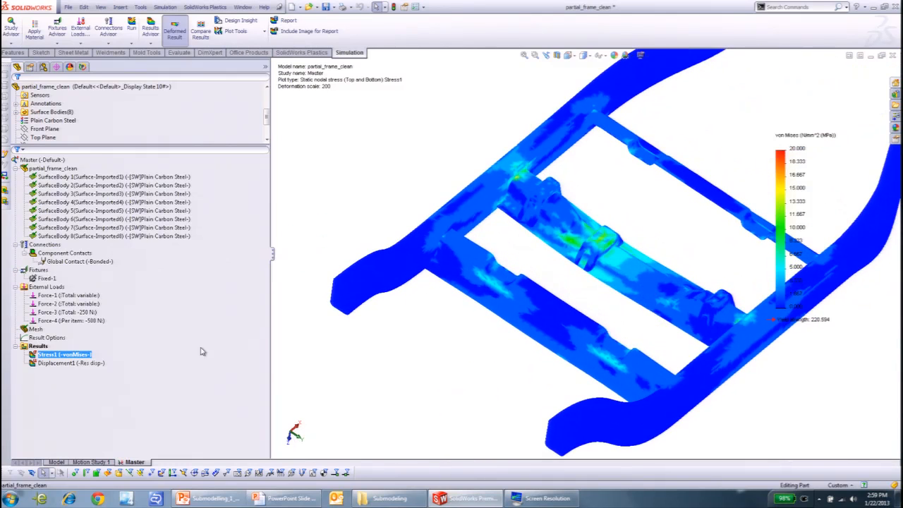
- Turn off 3D shell thickness in the Stress1 plot and show it only on the middle bracket's top face
{"action": "right_click", "coordinate": [58, 358]}
{"action": "left_click", "coordinate": [81, 235]}
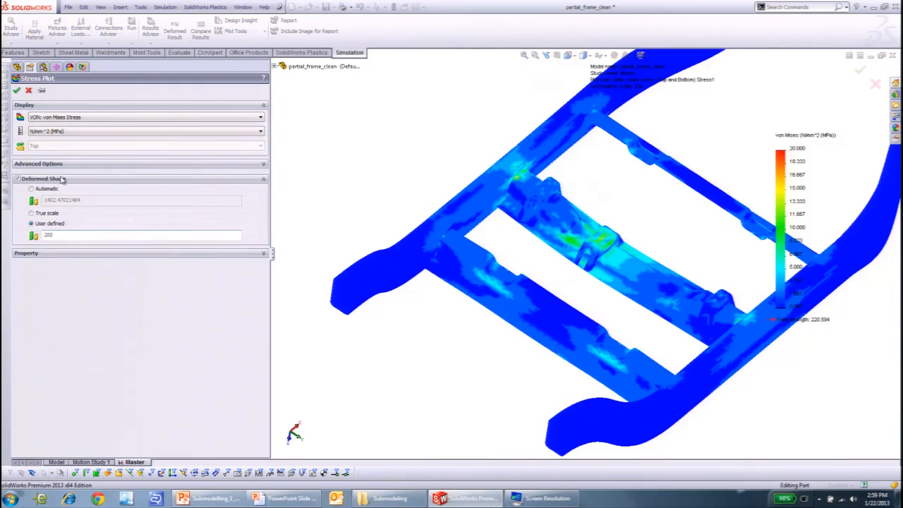
{"action": "left_click", "coordinate": [62, 166]}
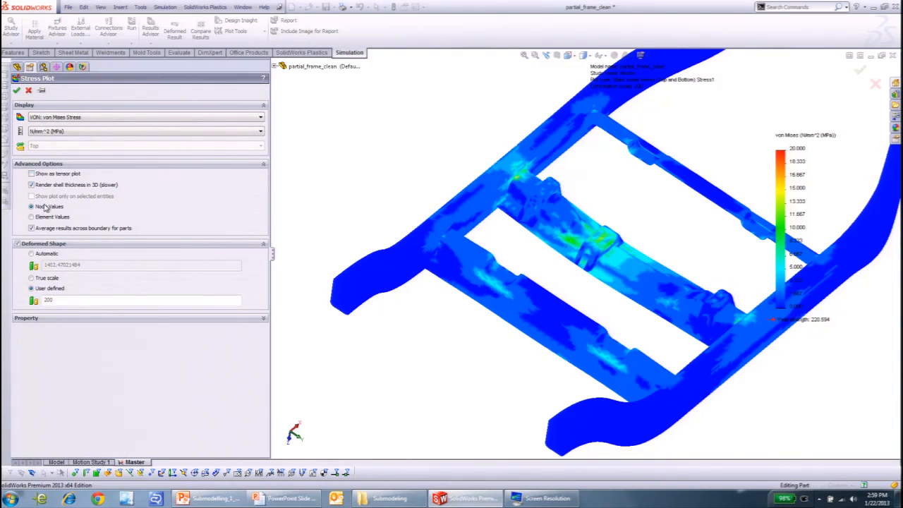
{"action": "left_click", "coordinate": [32, 185]}
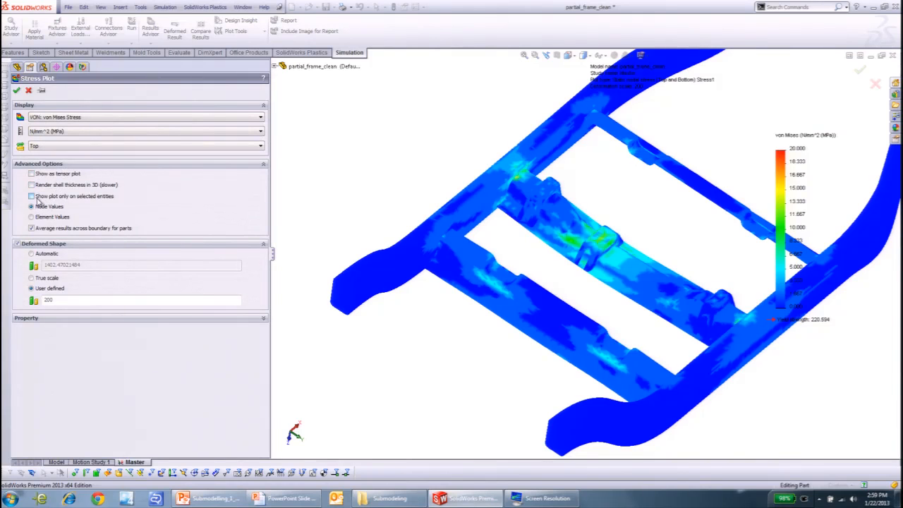
{"action": "left_click", "coordinate": [32, 196]}
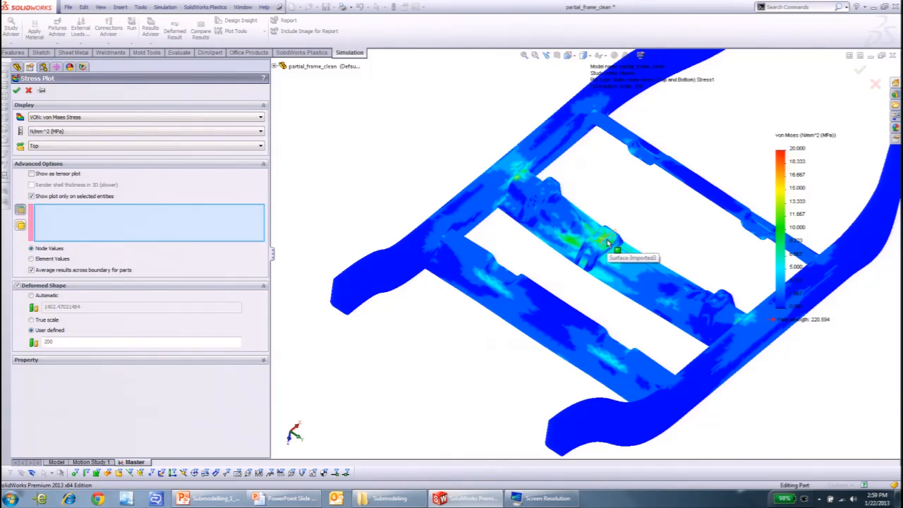
{"action": "scroll", "coordinate": [605, 251], "scroll_direction": "down", "scroll_amount": 2}
{"action": "scroll", "coordinate": [605, 251], "scroll_direction": "down", "scroll_amount": 2}
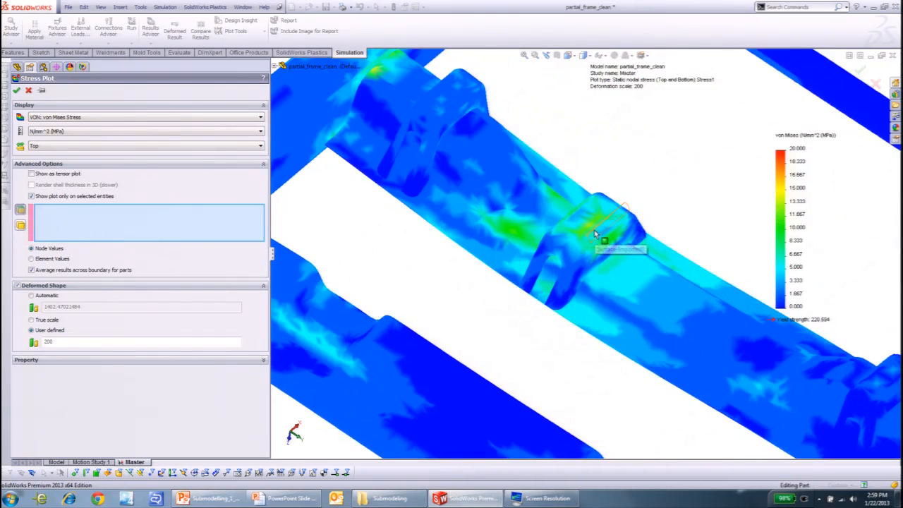
{"action": "left_click", "coordinate": [587, 230]}
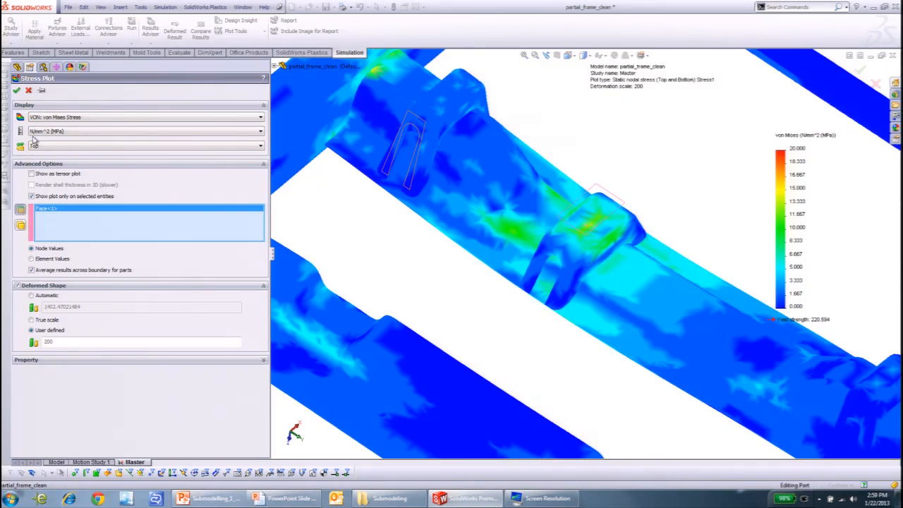
{"action": "left_click", "coordinate": [16, 91]}
- Set the stress legend to an automatic range with the min/max taken from shown parts only
{"action": "scroll", "coordinate": [542, 246], "scroll_direction": "up", "scroll_amount": 3}
{"action": "middle_click_drag", "start_coordinate": [542, 247], "coordinate": [537, 207]}
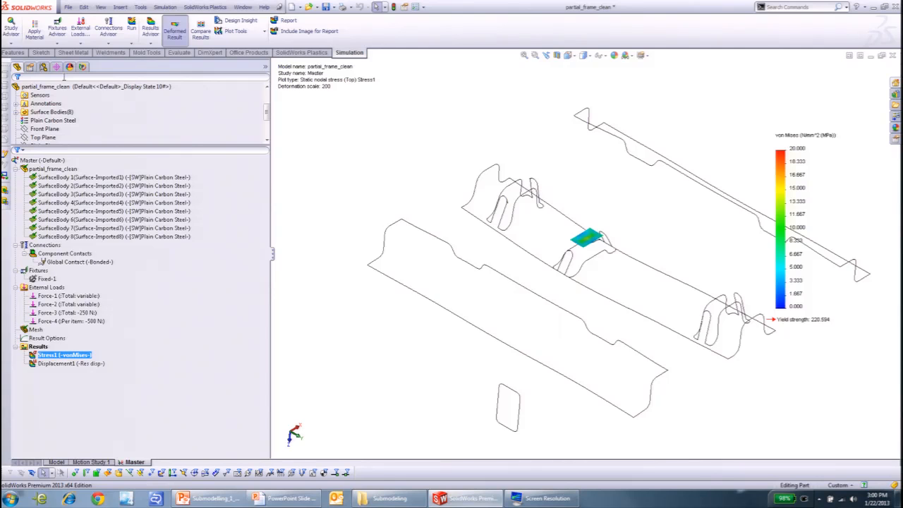
{"action": "scroll", "coordinate": [753, 211], "scroll_direction": "up", "scroll_amount": 2}
{"action": "scroll", "coordinate": [806, 191], "scroll_direction": "down", "scroll_amount": 1}
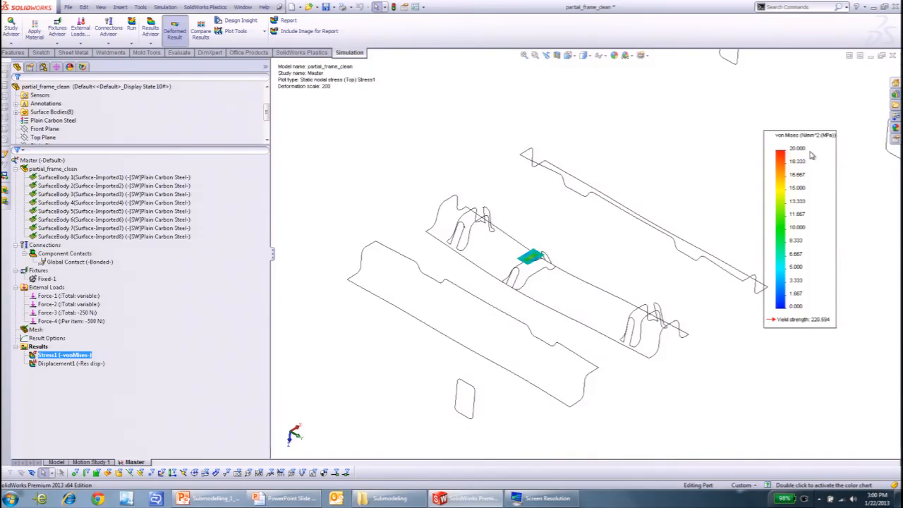
{"action": "double_click", "coordinate": [811, 155]}
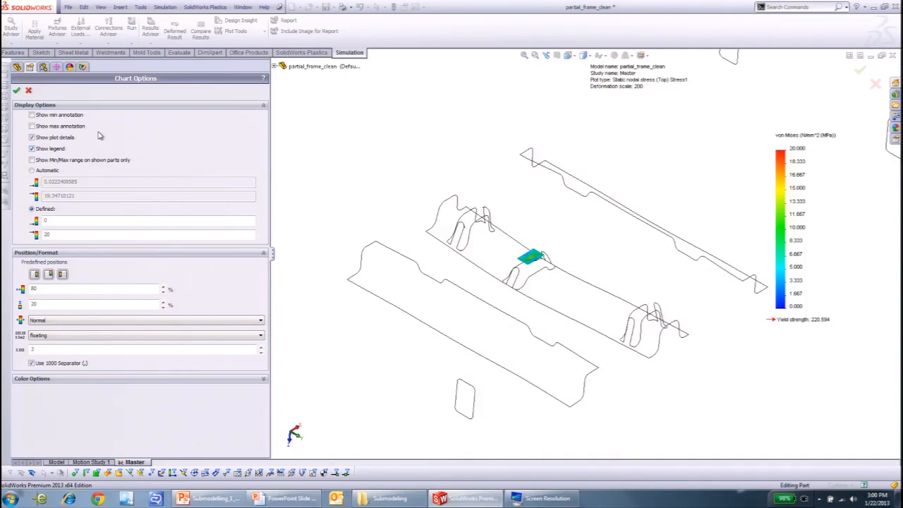
{"action": "left_click", "coordinate": [60, 161]}
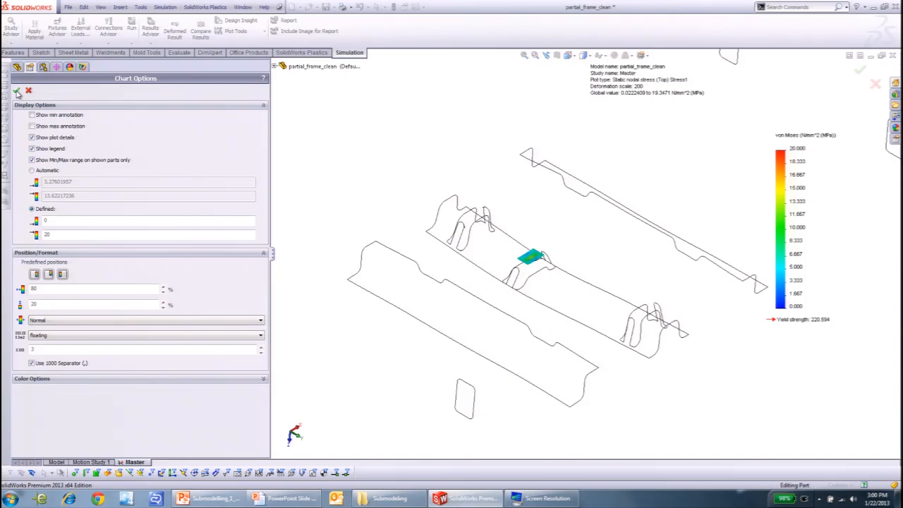
{"action": "left_click", "coordinate": [39, 173]}
{"action": "left_click", "coordinate": [16, 90]}
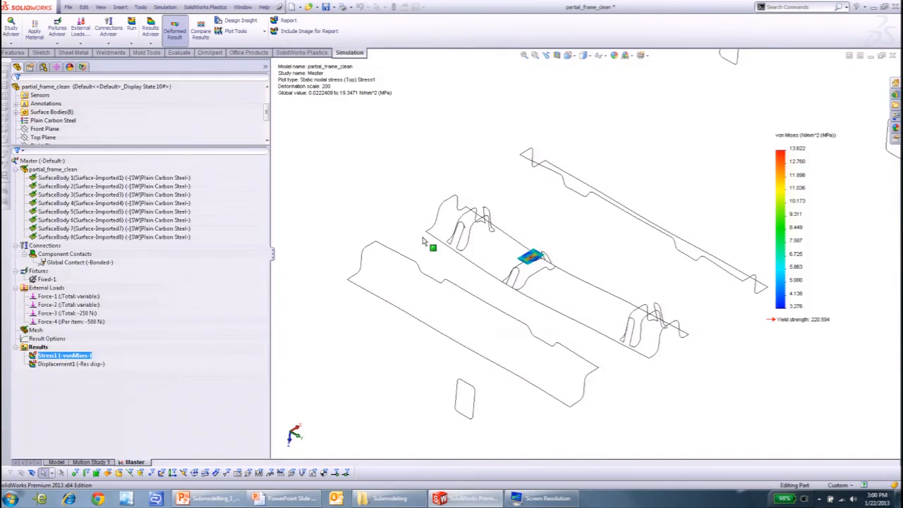
- Examine the stress distribution on the middle bracket's isolated top face
{"action": "left_click", "coordinate": [544, 251]}
{"action": "scroll", "coordinate": [542, 253], "scroll_direction": "down", "scroll_amount": 8}
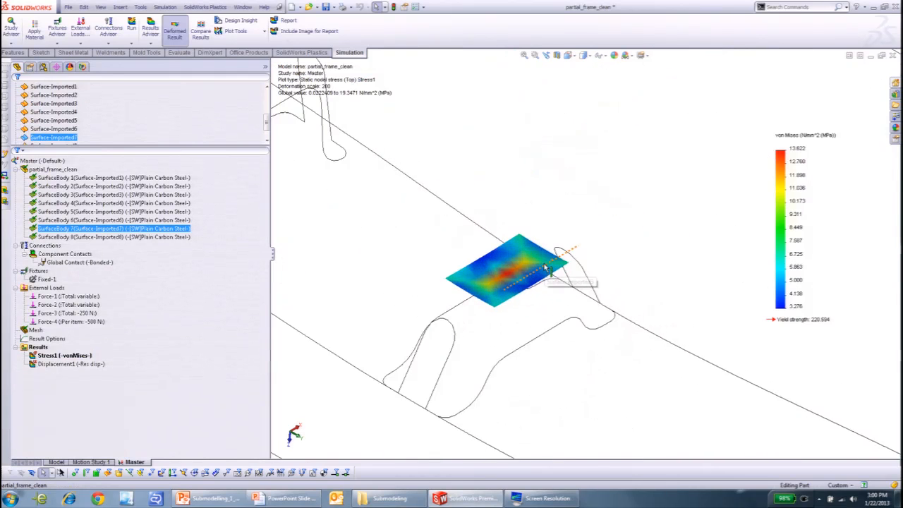
{"action": "middle_click_drag", "start_coordinate": [649, 280], "coordinate": [639, 323]}
{"action": "scroll", "coordinate": [538, 296], "scroll_direction": "down", "scroll_amount": 5}
{"action": "scroll", "coordinate": [540, 297], "scroll_direction": "up", "scroll_amount": 5}
- Return to the Displacement1 plot and examine the middle cross member and its brackets closely
{"action": "left_click", "coordinate": [64, 355]}
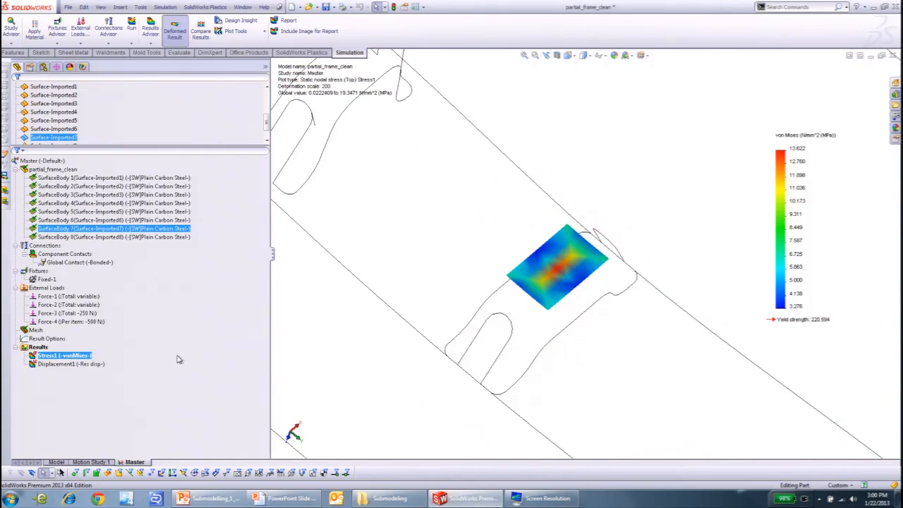
{"action": "double_click", "coordinate": [70, 364]}
{"action": "scroll", "coordinate": [579, 321], "scroll_direction": "up", "scroll_amount": 6}
{"action": "middle_click_drag", "start_coordinate": [556, 332], "coordinate": [635, 300]}
{"action": "scroll", "coordinate": [638, 299], "scroll_direction": "down", "scroll_amount": 4}
{"action": "scroll", "coordinate": [640, 303], "scroll_direction": "down", "scroll_amount": 2}
{"action": "scroll", "coordinate": [488, 164], "scroll_direction": "down", "scroll_amount": 4}
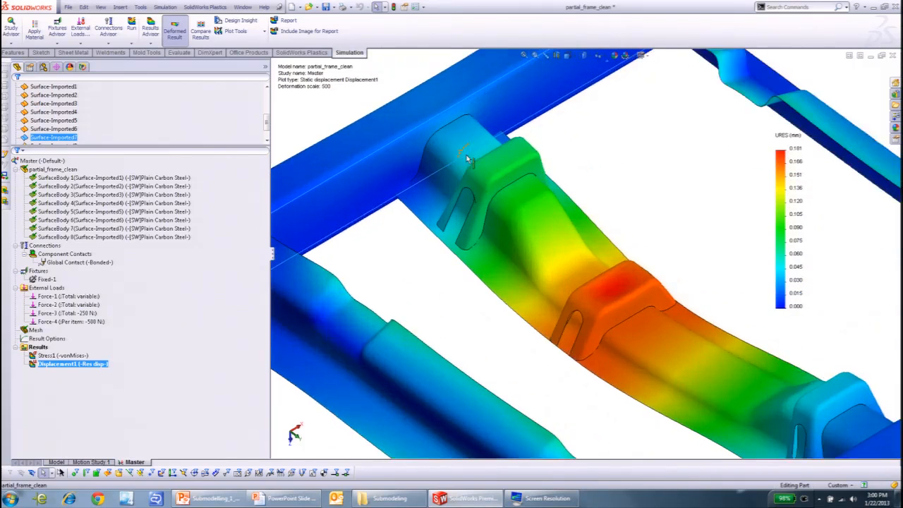
{"action": "scroll", "coordinate": [460, 154], "scroll_direction": "down", "scroll_amount": 1}
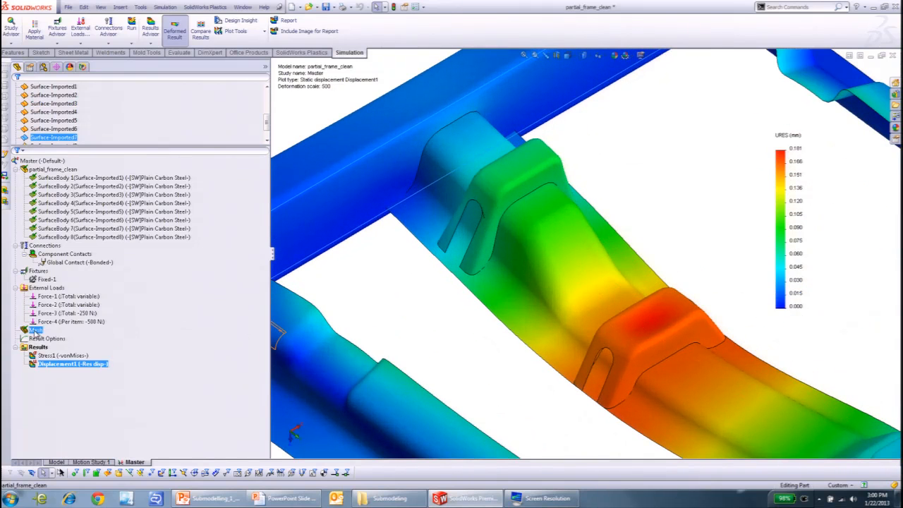
- Show the Master study's mesh and examine it around the middle cross member and its brackets
{"action": "right_click", "coordinate": [28, 330]}
{"action": "left_click", "coordinate": [84, 283]}
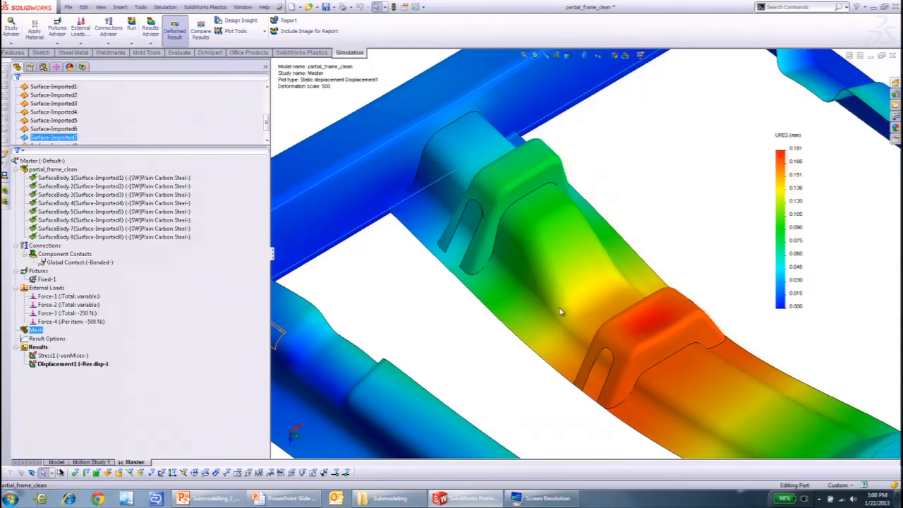
{"action": "scroll", "coordinate": [568, 314], "scroll_direction": "up", "scroll_amount": 3}
{"action": "middle_click_drag", "start_coordinate": [569, 317], "coordinate": [628, 312]}
{"action": "scroll", "coordinate": [621, 278], "scroll_direction": "down", "scroll_amount": 2}
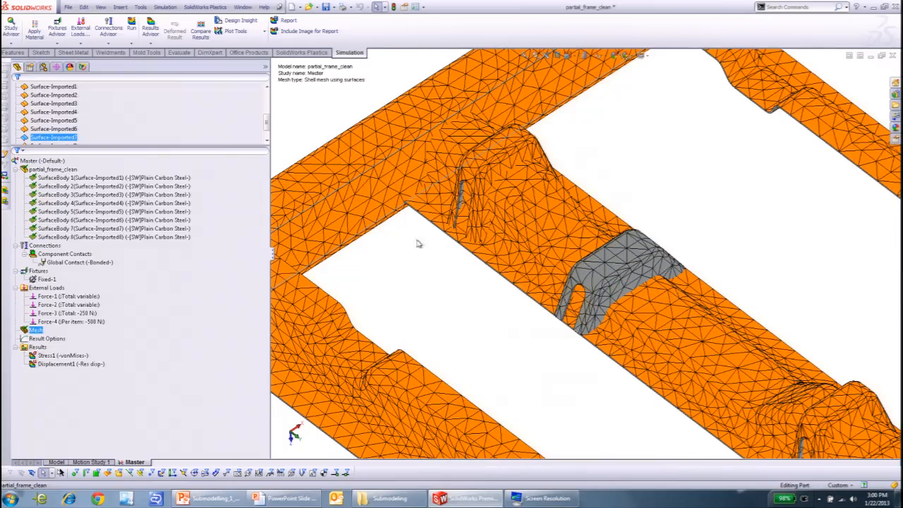
- Create a submodeling study from the Master study and accept the submodeling information notice
{"action": "right_click", "coordinate": [65, 162]}
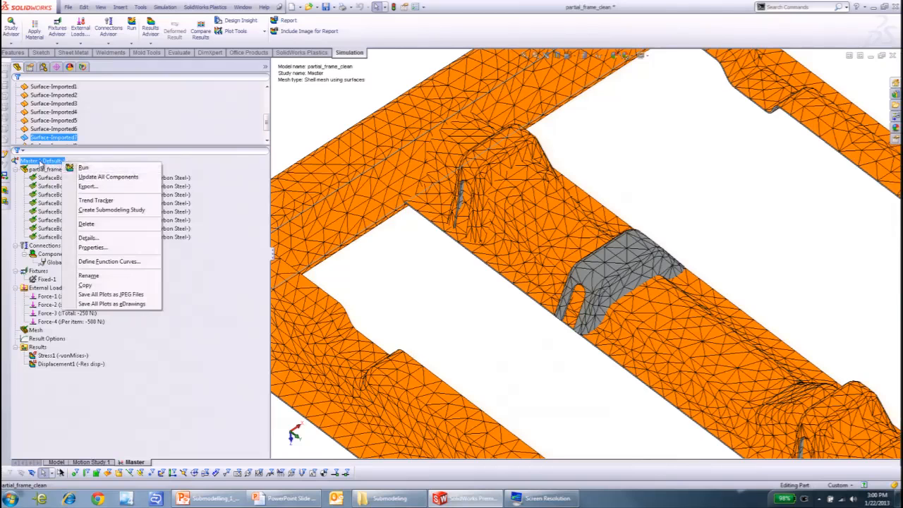
{"action": "right_click", "coordinate": [42, 161]}
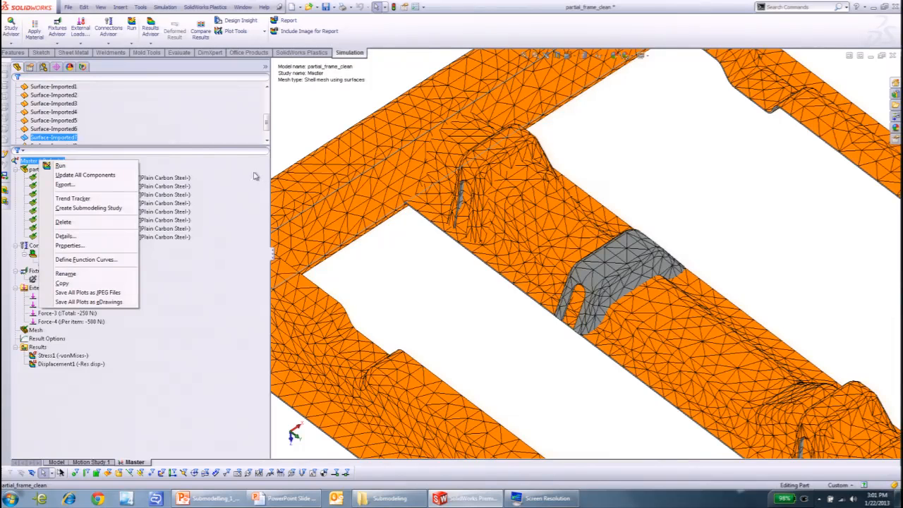
{"action": "left_click", "coordinate": [115, 210]}
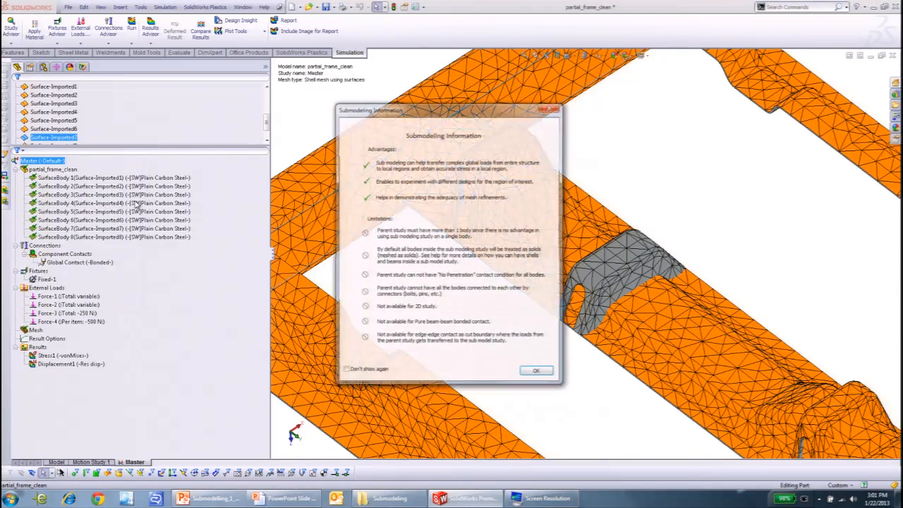
{"action": "left_click_drag", "start_coordinate": [429, 112], "coordinate": [397, 105]}
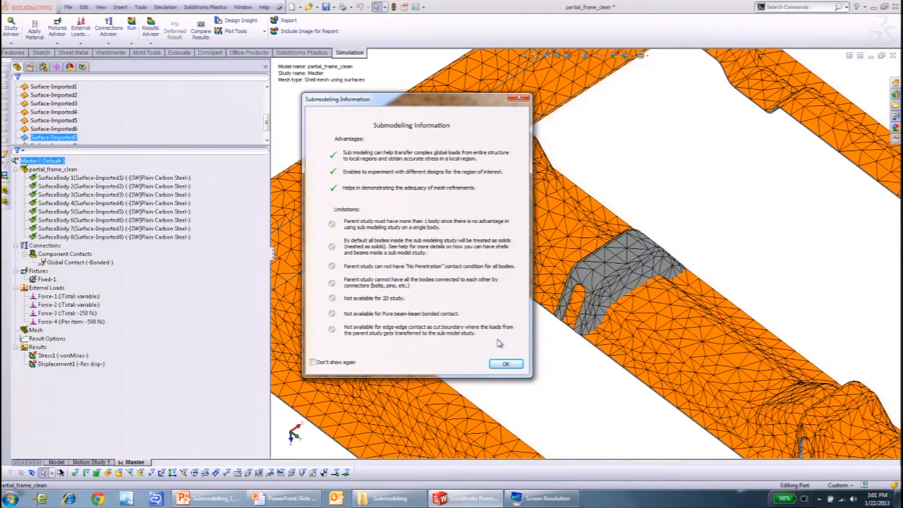
{"action": "left_click", "coordinate": [506, 363]}
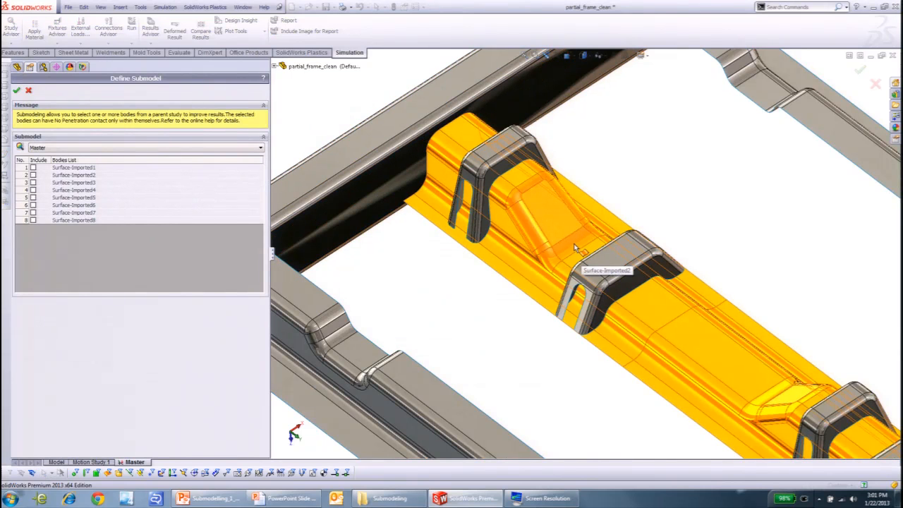
- Include the middle cross member and its three brackets, Surface-Imported2 through Surface-Imported5, in the submodel
{"action": "scroll", "coordinate": [586, 239], "scroll_direction": "up", "scroll_amount": 5}
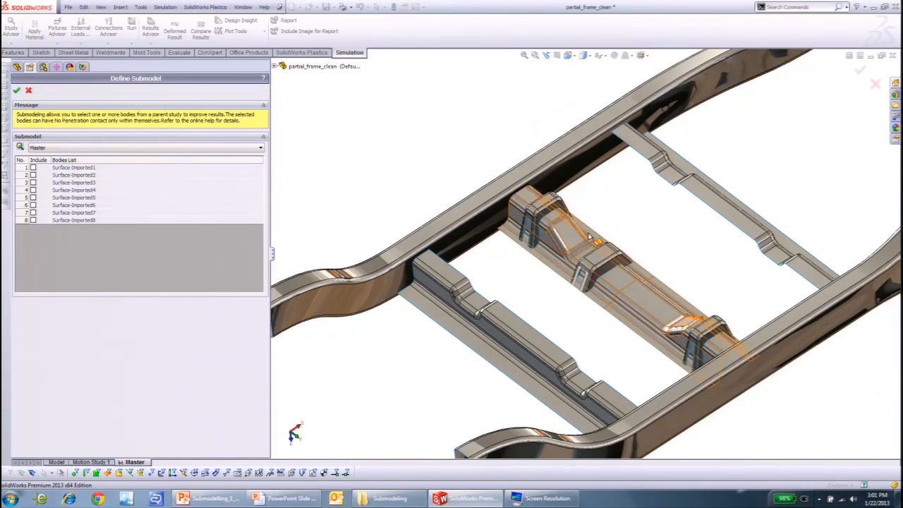
{"action": "scroll", "coordinate": [642, 258], "scroll_direction": "down", "scroll_amount": 1}
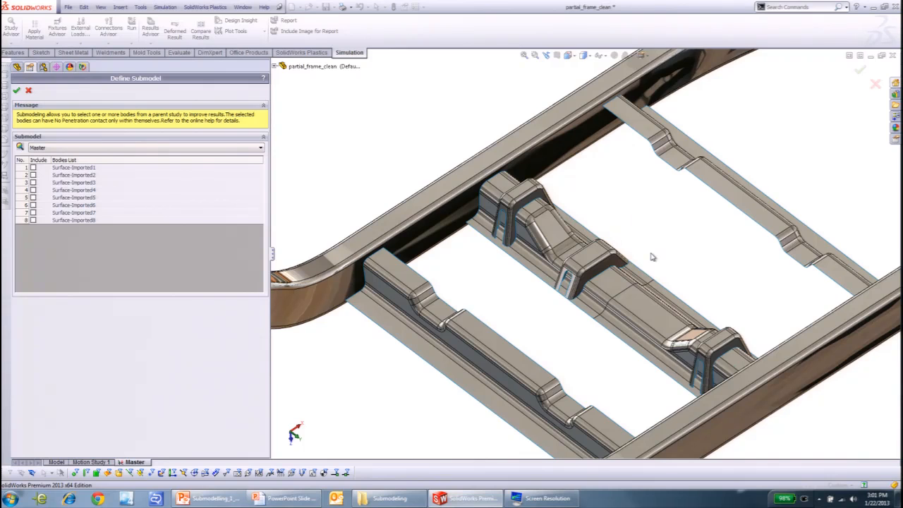
{"action": "scroll", "coordinate": [652, 255], "scroll_direction": "down", "scroll_amount": 2}
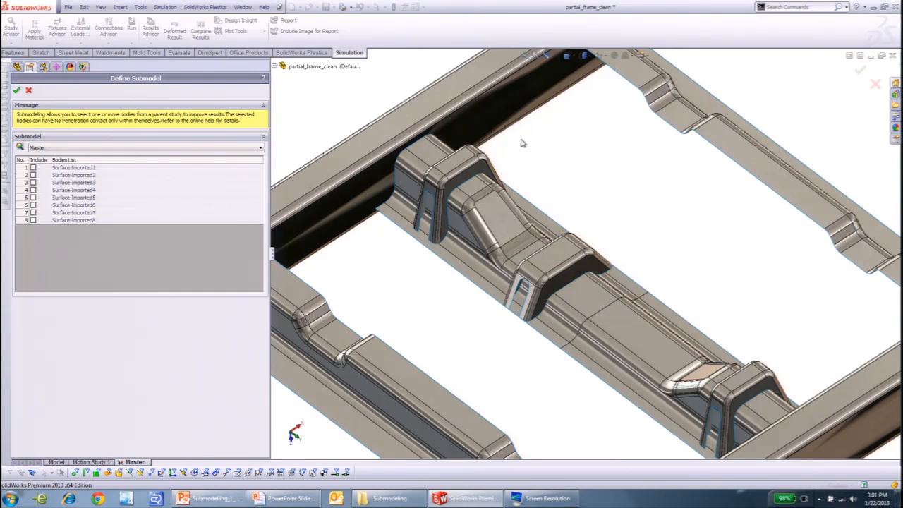
{"action": "left_click", "coordinate": [549, 263]}
{"action": "left_click", "coordinate": [597, 302]}
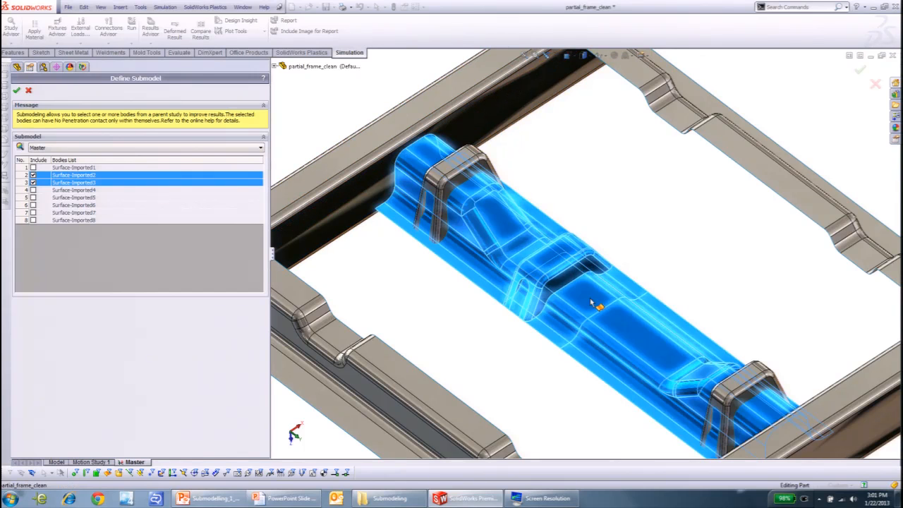
{"action": "left_click", "coordinate": [467, 176]}
{"action": "left_click", "coordinate": [736, 381]}
{"action": "scroll", "coordinate": [680, 375], "scroll_direction": "up", "scroll_amount": 3}
{"action": "middle_click_drag", "start_coordinate": [677, 378], "coordinate": [666, 380]}
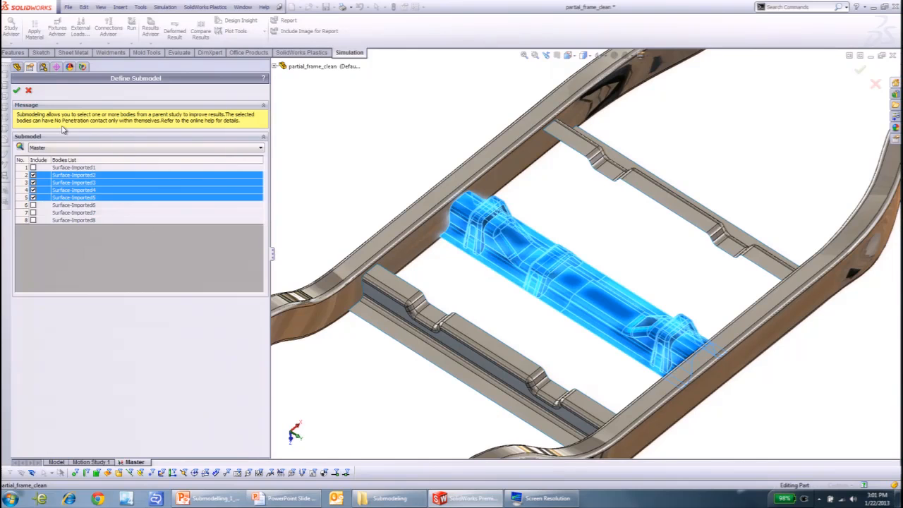
- Inspect the selected cross member's ends where they meet the side rails, and confirm the submodel definition
{"action": "scroll", "coordinate": [602, 278], "scroll_direction": "up", "scroll_amount": 2}
{"action": "scroll", "coordinate": [503, 216], "scroll_direction": "down", "scroll_amount": 3}
{"action": "middle_click_drag", "start_coordinate": [560, 240], "coordinate": [796, 457]}
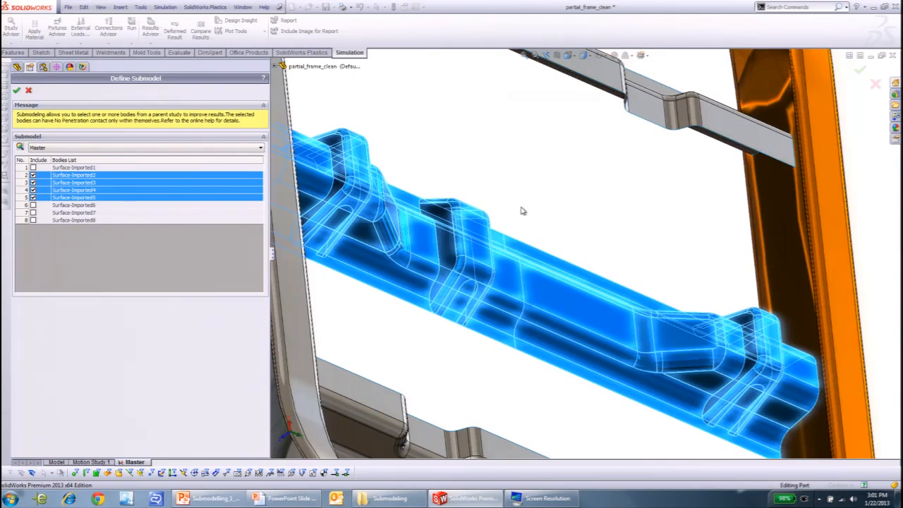
{"action": "middle_click_drag", "start_coordinate": [503, 197], "coordinate": [427, 165]}
{"action": "scroll", "coordinate": [441, 172], "scroll_direction": "up", "scroll_amount": 3}
{"action": "scroll", "coordinate": [344, 214], "scroll_direction": "down", "scroll_amount": 3}
{"action": "scroll", "coordinate": [372, 221], "scroll_direction": "down", "scroll_amount": 2}
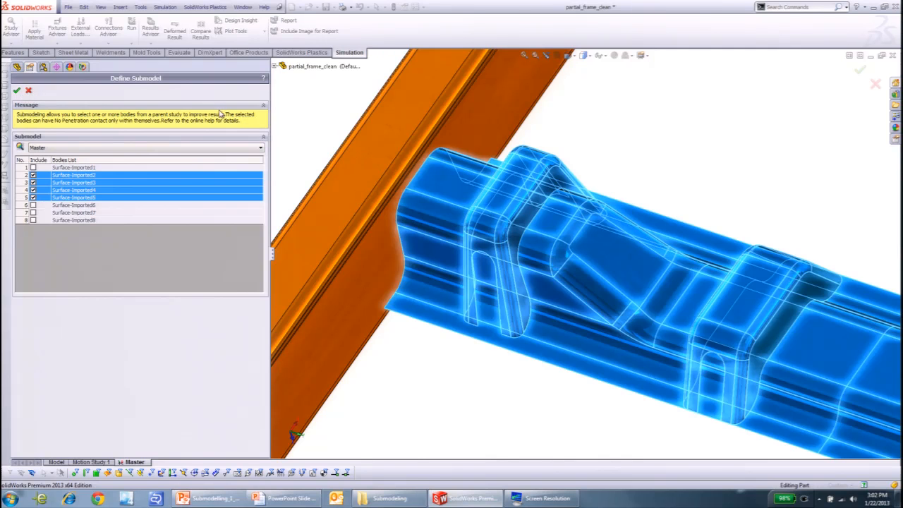
{"action": "left_click", "coordinate": [16, 91]}
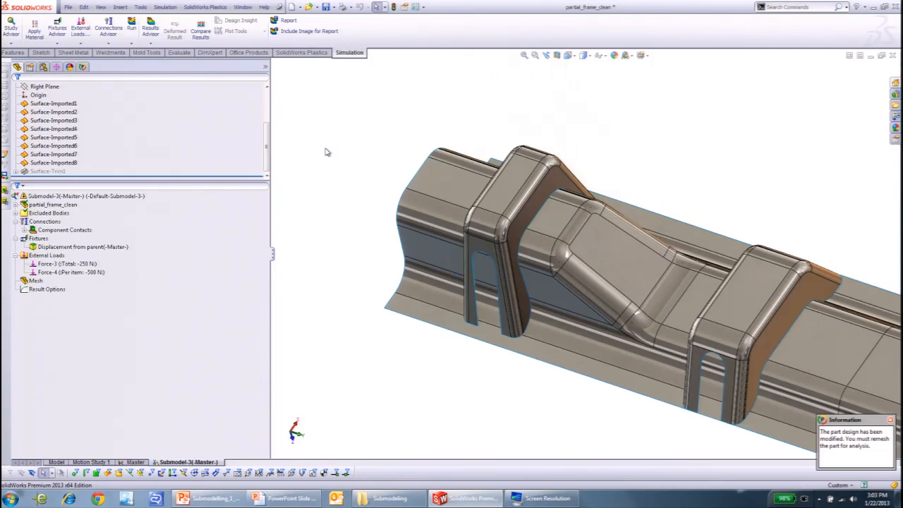
- Review the submodel's derived configuration and the lists of included and excluded surface bodies
{"action": "left_click", "coordinate": [43, 67]}
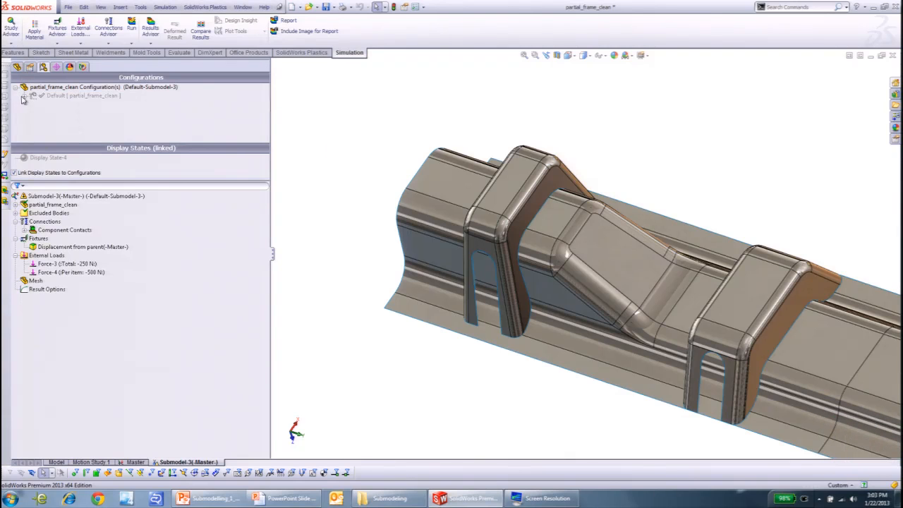
{"action": "left_click", "coordinate": [67, 105]}
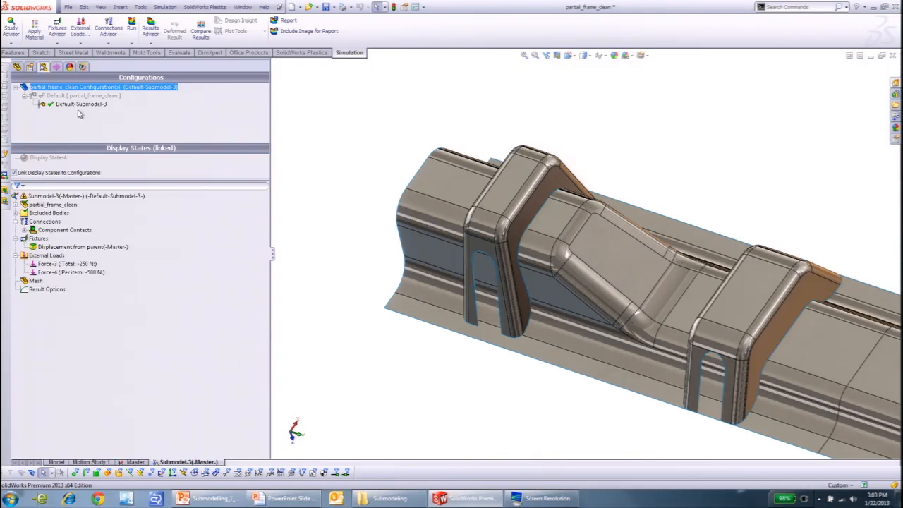
{"action": "left_click", "coordinate": [30, 213]}
{"action": "left_click", "coordinate": [16, 213]}
{"action": "left_click", "coordinate": [16, 205]}
{"action": "left_click", "coordinate": [54, 213]}
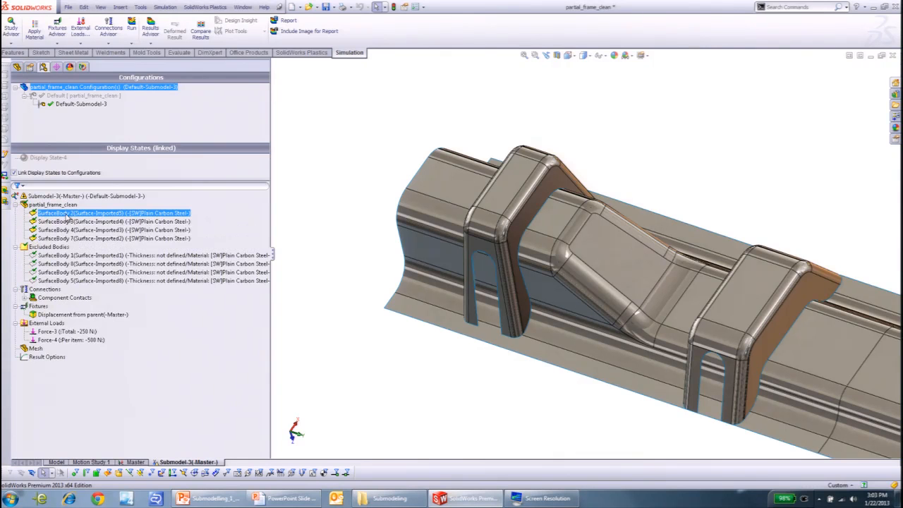
{"action": "left_click", "coordinate": [77, 221]}
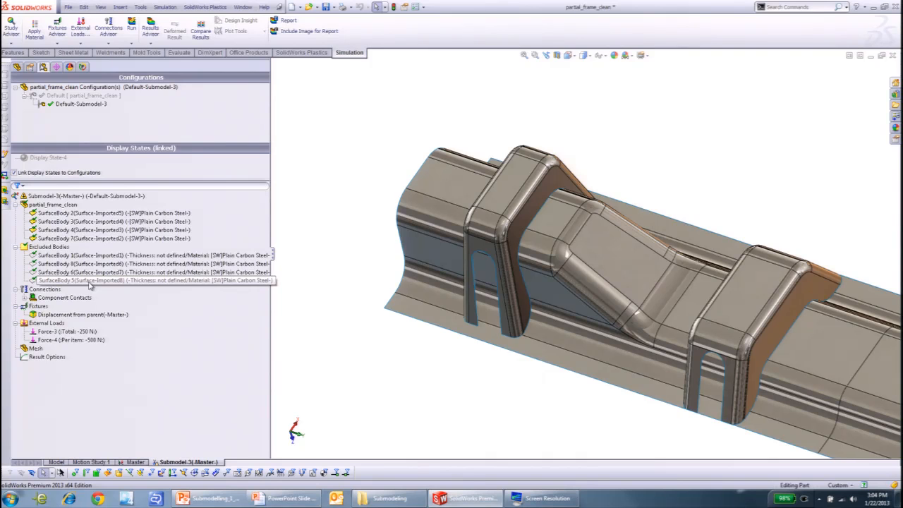
{"action": "left_click", "coordinate": [15, 247]}
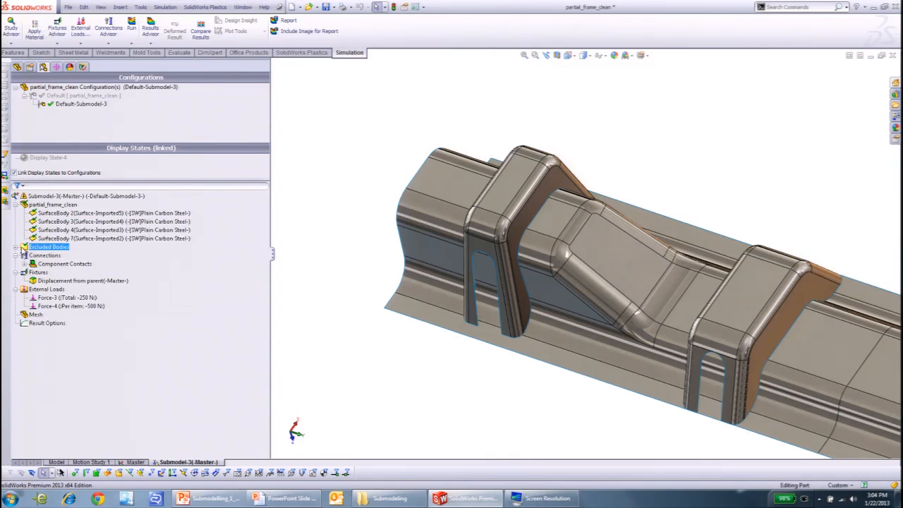
- Review the submodel's global contact and the displacement fixture inherited from the Master study
{"action": "left_click", "coordinate": [25, 264]}
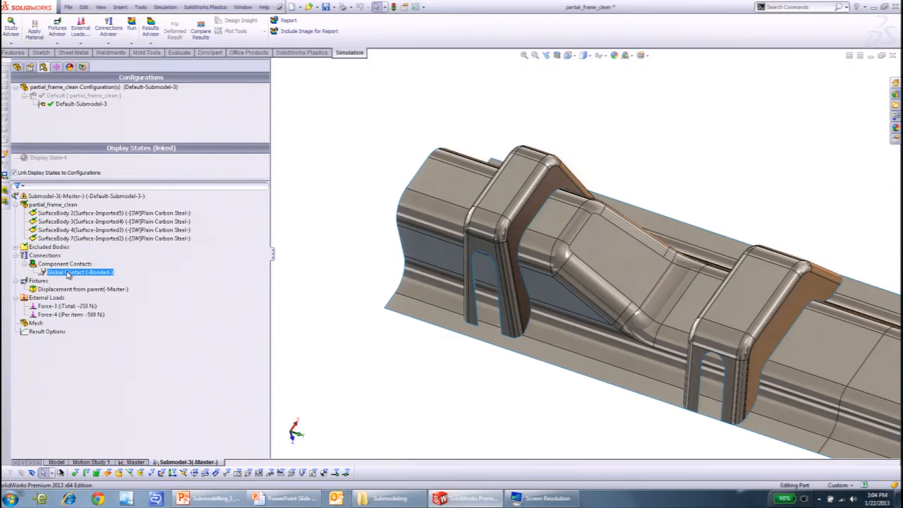
{"action": "key", "text": "f"}
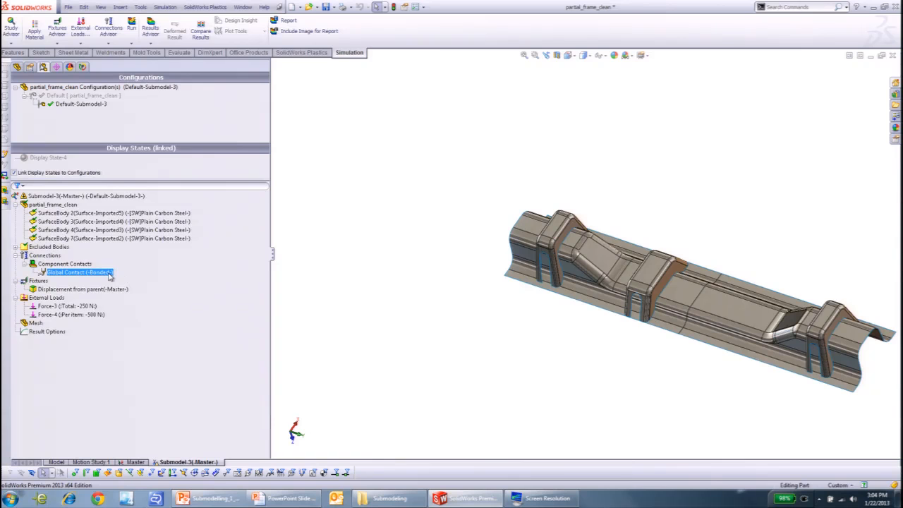
{"action": "left_click", "coordinate": [98, 290], "text": "ctrl"}
{"action": "left_click", "coordinate": [88, 290]}
{"action": "mouse_move", "coordinate": [474, 322]}
{"action": "middle_mouse_down"}
{"action": "mouse_move", "coordinate": [467, 342]}
{"action": "mouse_move", "coordinate": [477, 313]}
{"action": "mouse_move", "coordinate": [470, 317]}
{"action": "middle_mouse_up"}
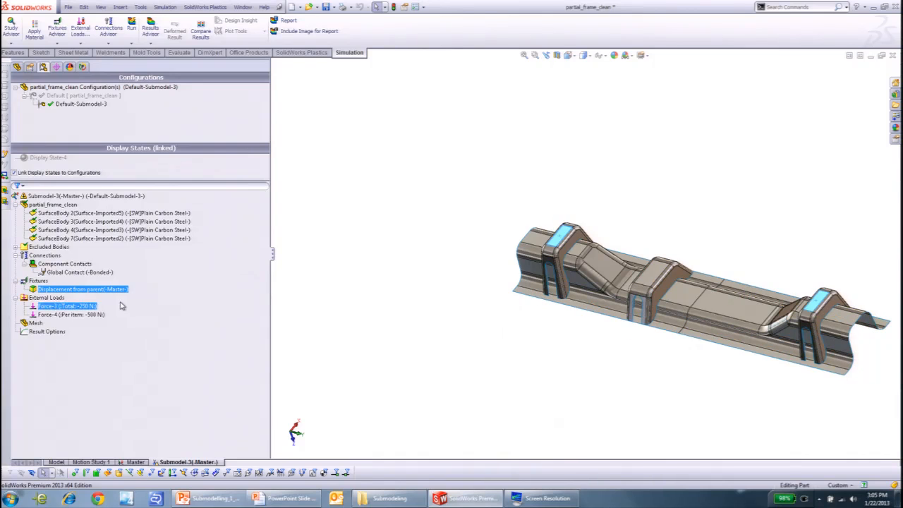
- Review the Force-3 and Force-4 loads, opening Force-4's definition and closing it without changes
{"action": "left_click", "coordinate": [64, 306]}
{"action": "left_click", "coordinate": [62, 315]}
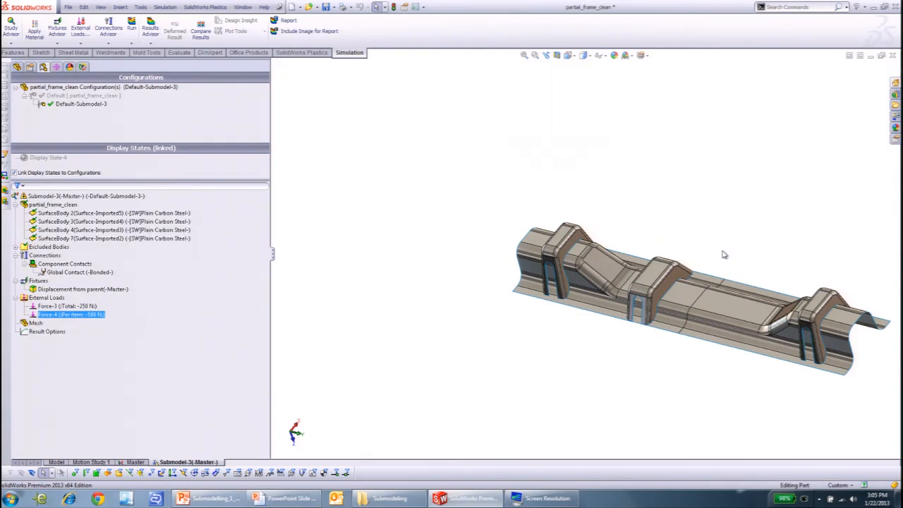
{"action": "right_click", "coordinate": [91, 314]}
{"action": "left_click", "coordinate": [124, 323]}
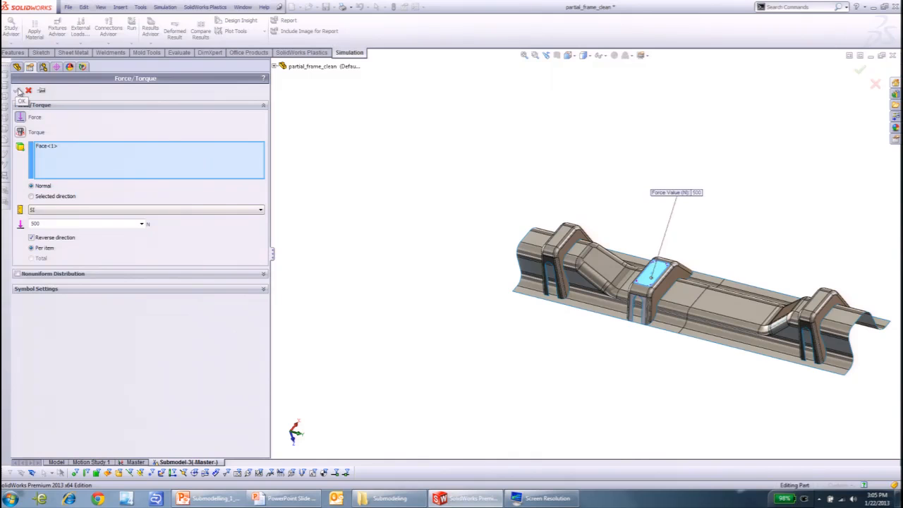
{"action": "left_click", "coordinate": [29, 91]}
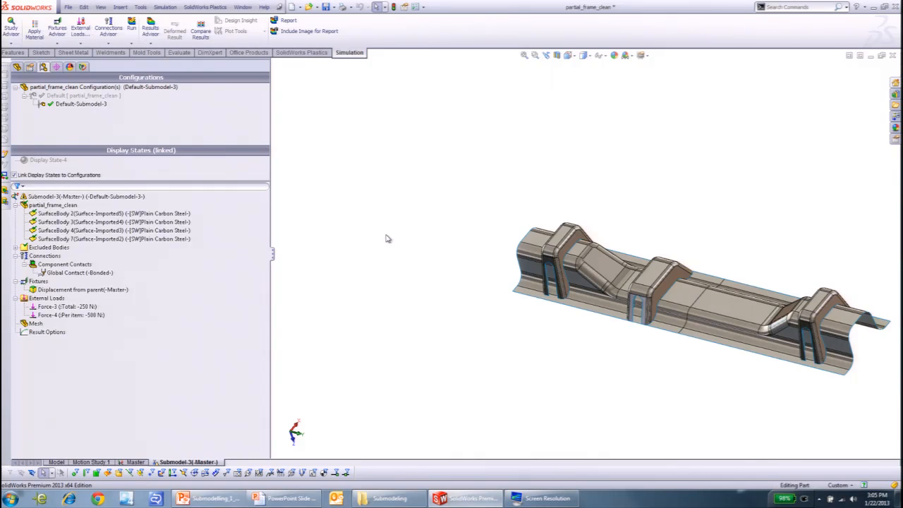
- Check which commands are available for the submodel's external loads, connections and Force-4
{"action": "left_click", "coordinate": [56, 299]}
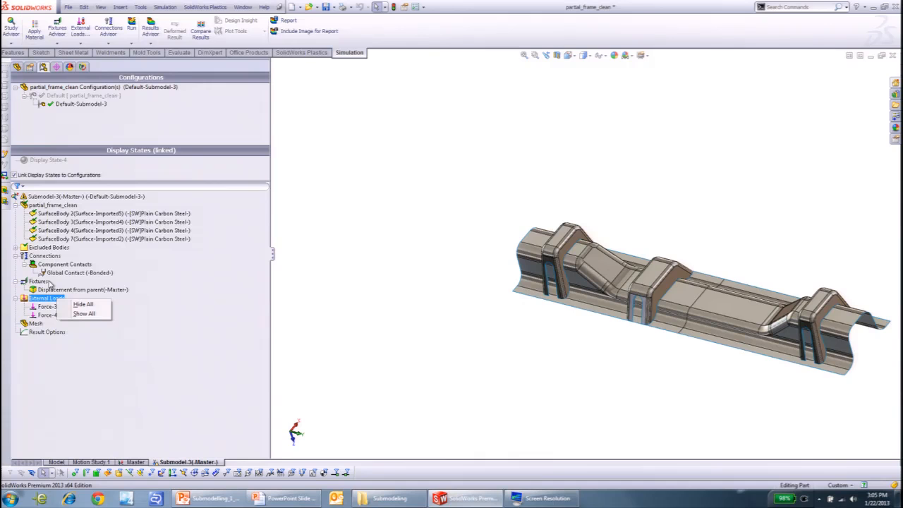
{"action": "right_click", "coordinate": [54, 257]}
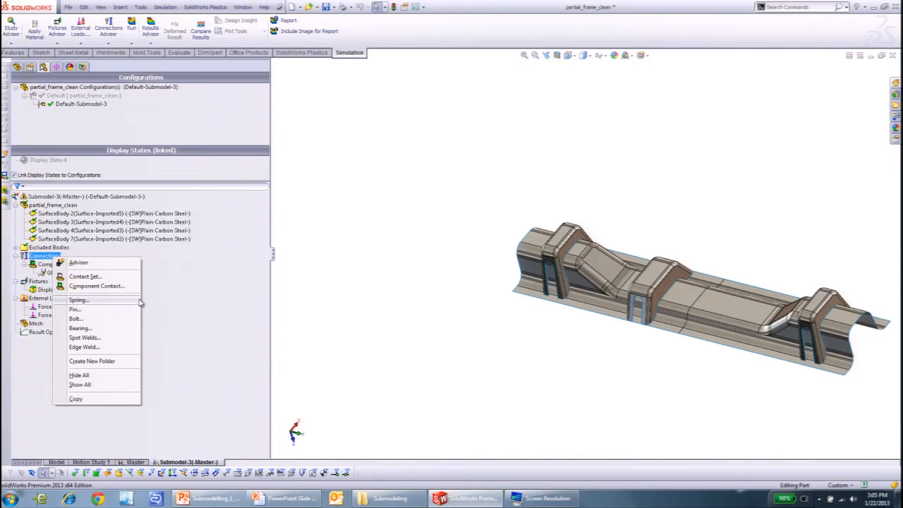
{"action": "left_click", "coordinate": [390, 347]}
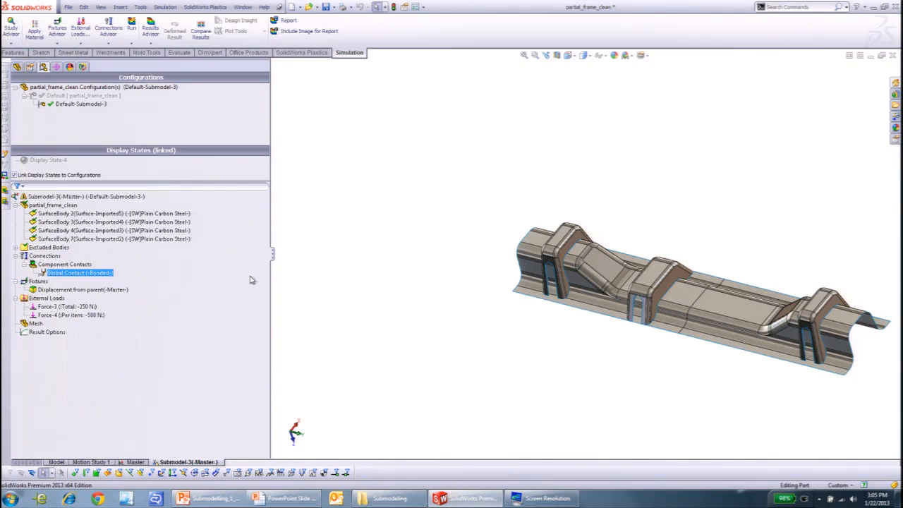
{"action": "right_click", "coordinate": [44, 316]}
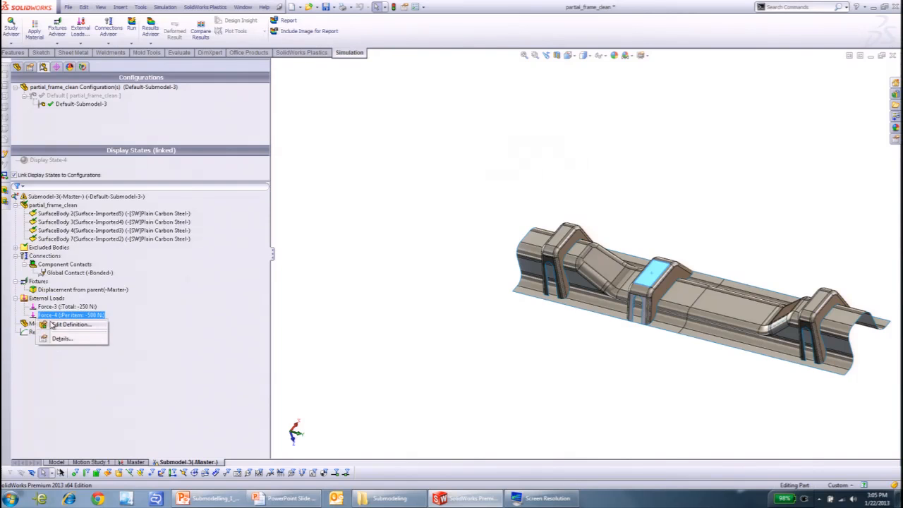
{"action": "left_click", "coordinate": [211, 331]}
- Run the Submodel-3 study and view its Stress1 plot
{"action": "right_click", "coordinate": [112, 199]}
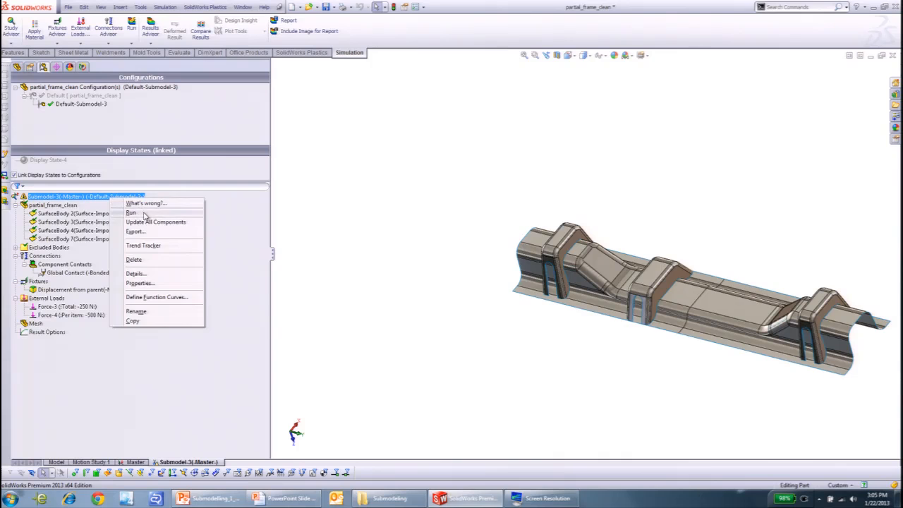
{"action": "left_click", "coordinate": [144, 214]}
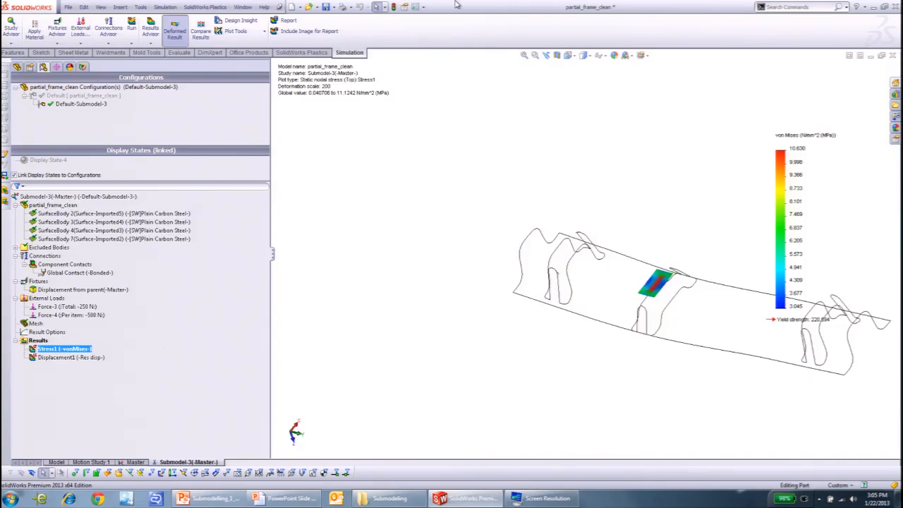
{"action": "scroll", "coordinate": [725, 229], "scroll_direction": "up", "scroll_amount": 3}
{"action": "middle_click_drag", "start_coordinate": [710, 301], "coordinate": [714, 320]}
- Display the submodel's Displacement1 plot, followed by its shell mesh
{"action": "double_click", "coordinate": [71, 359]}
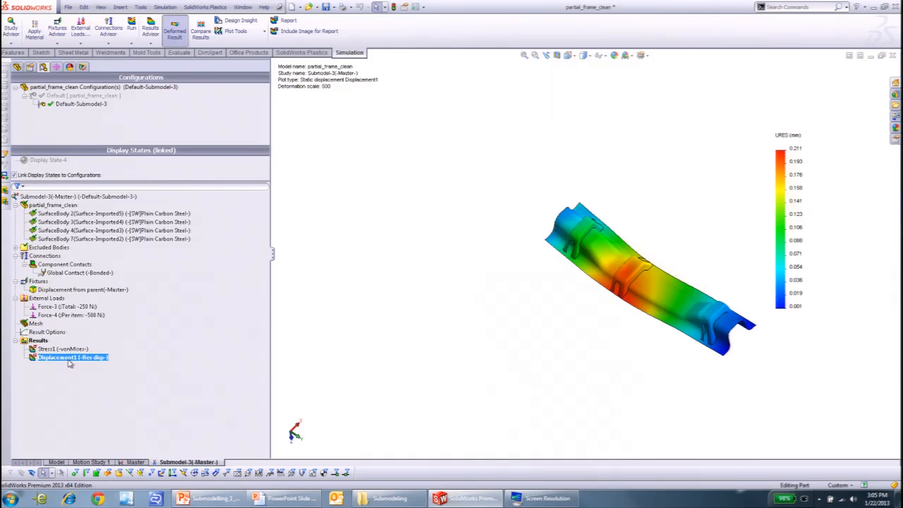
{"action": "right_click", "coordinate": [35, 325]}
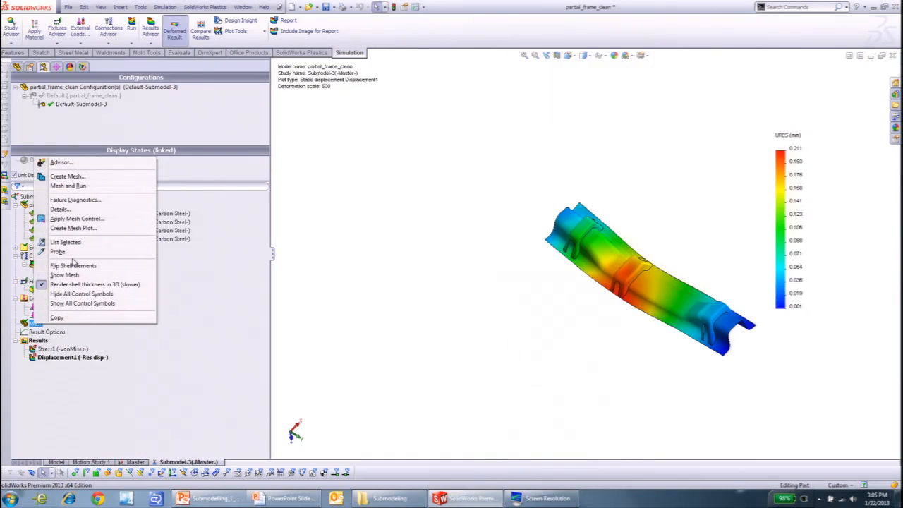
{"action": "left_click", "coordinate": [73, 276]}
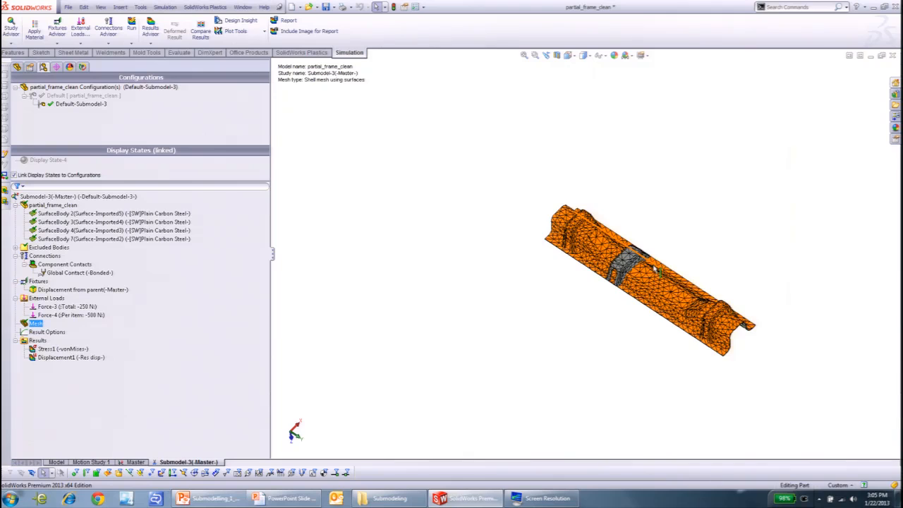
- Apply a mesh control to the middle bracket's tangent faces with element size 6.55599471 mm and ratio 1.5
{"action": "scroll", "coordinate": [631, 267], "scroll_direction": "down", "scroll_amount": 5}
{"action": "middle_click_drag", "start_coordinate": [633, 251], "coordinate": [613, 252]}
{"action": "right_click", "coordinate": [41, 326]}
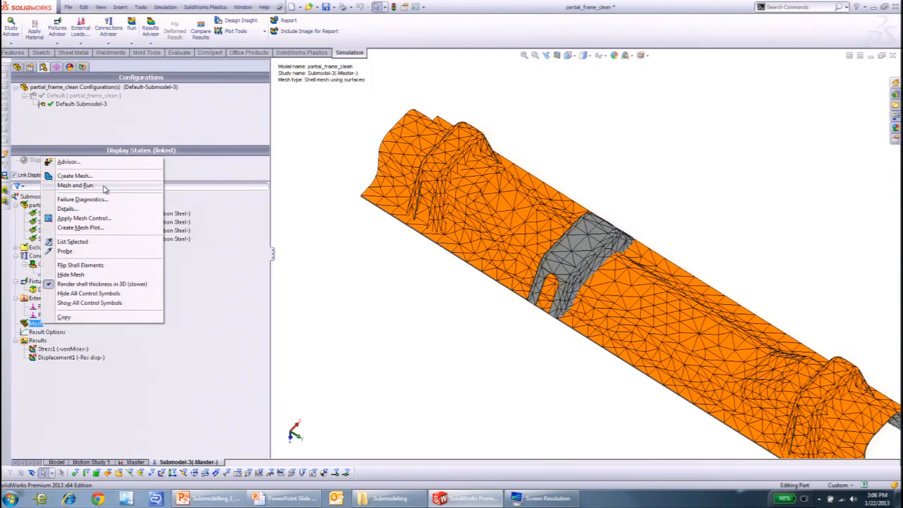
{"action": "right_click", "coordinate": [38, 324]}
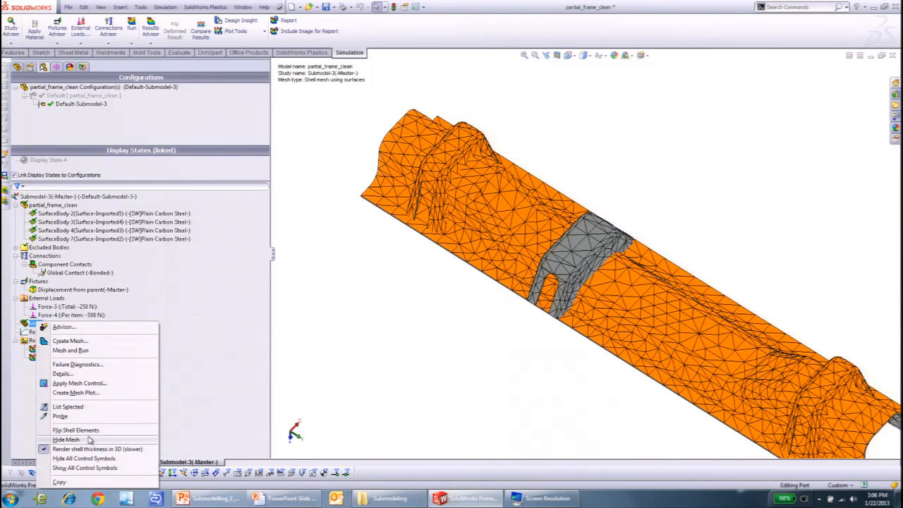
{"action": "left_click", "coordinate": [90, 385]}
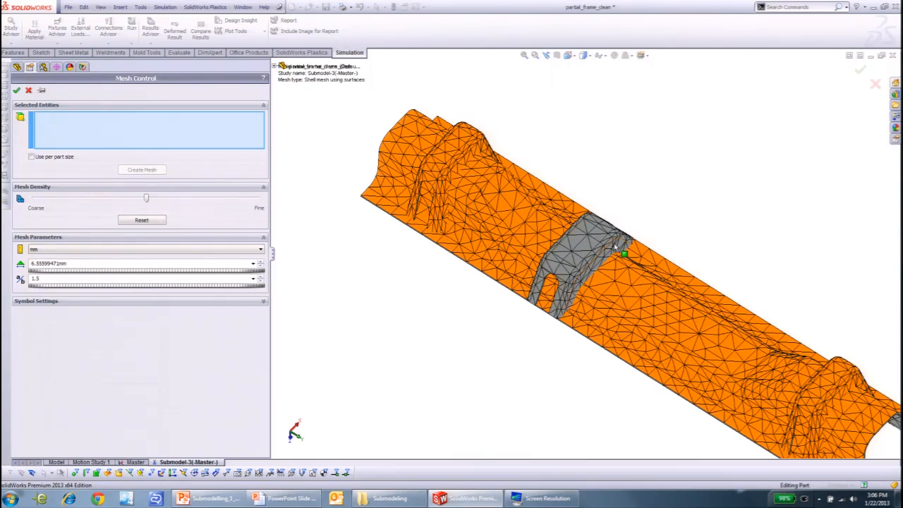
{"action": "right_click", "coordinate": [591, 245]}
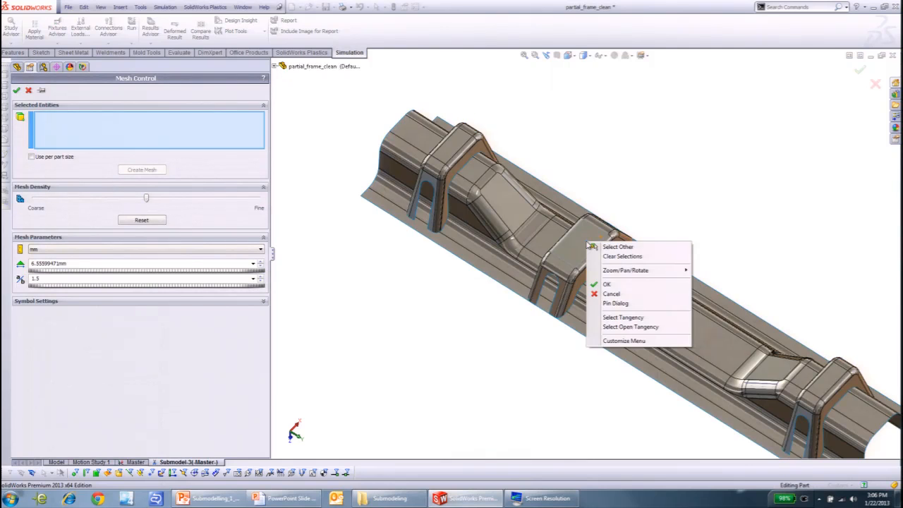
{"action": "left_click", "coordinate": [625, 318]}
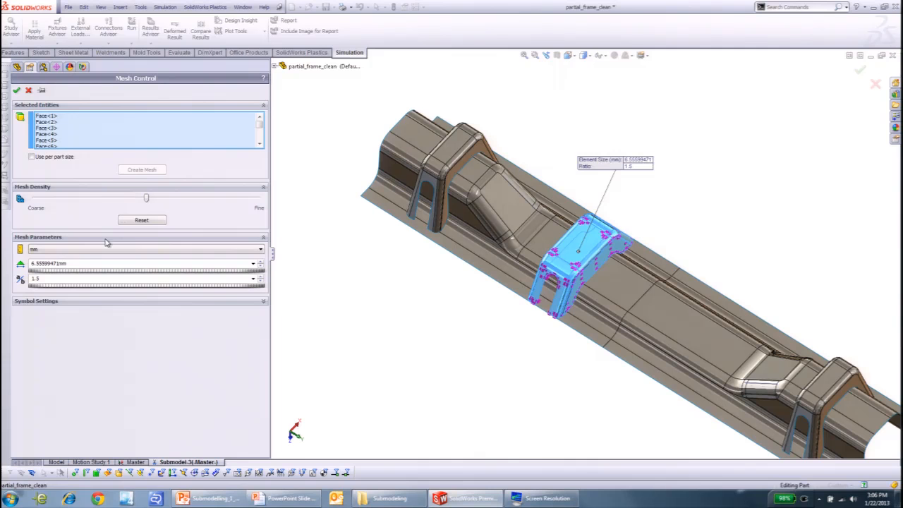
{"action": "left_click", "coordinate": [16, 90]}
- Rerun the Submodel-3 study with the mesh control and display the resulting mesh
{"action": "right_click", "coordinate": [74, 197]}
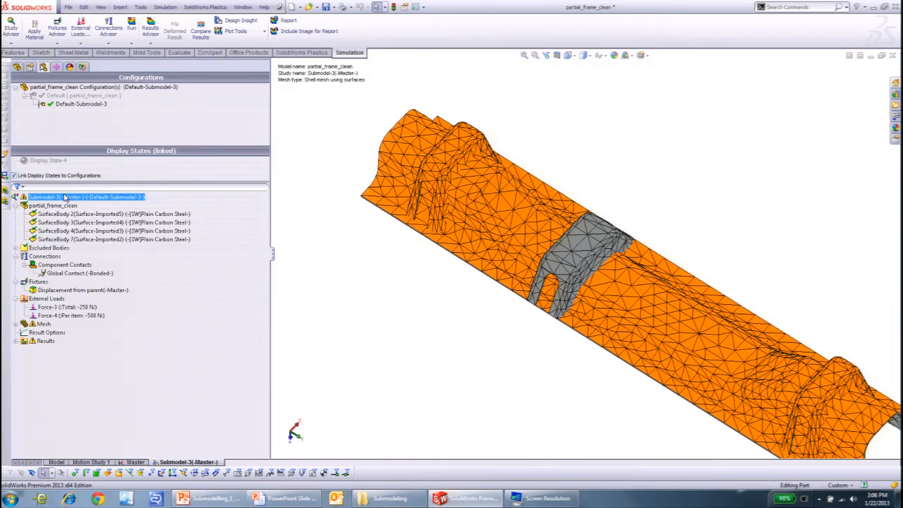
{"action": "left_click", "coordinate": [106, 201]}
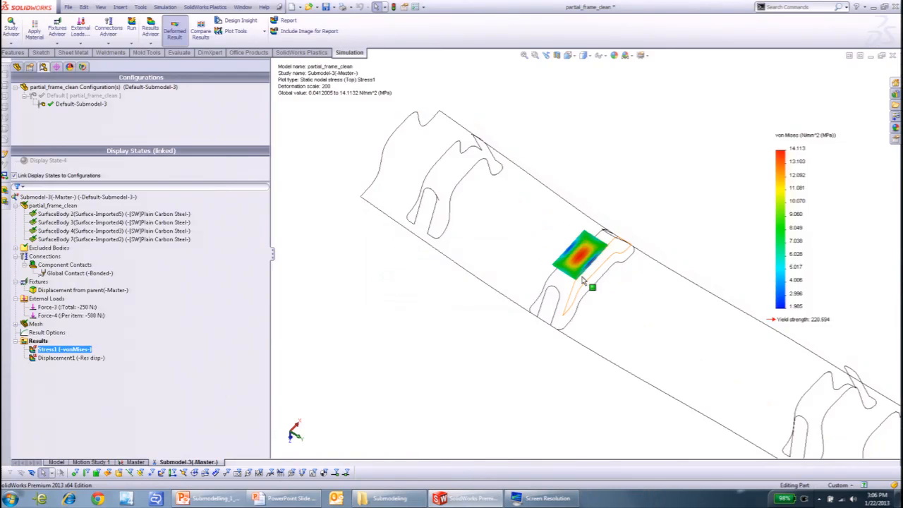
{"action": "right_click", "coordinate": [35, 324]}
{"action": "left_click", "coordinate": [70, 274]}
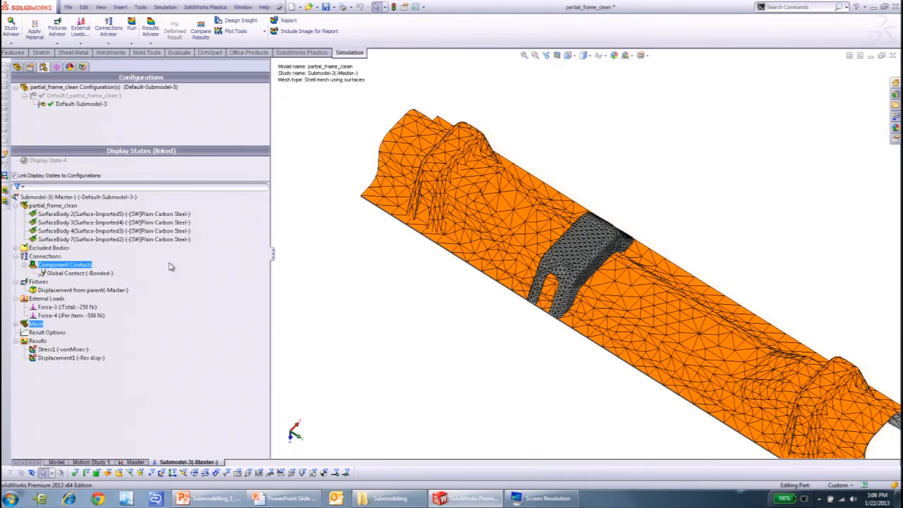
- Check the submodel listed under the Master study, then return to the Submodel-3 study
{"action": "left_click", "coordinate": [135, 462]}
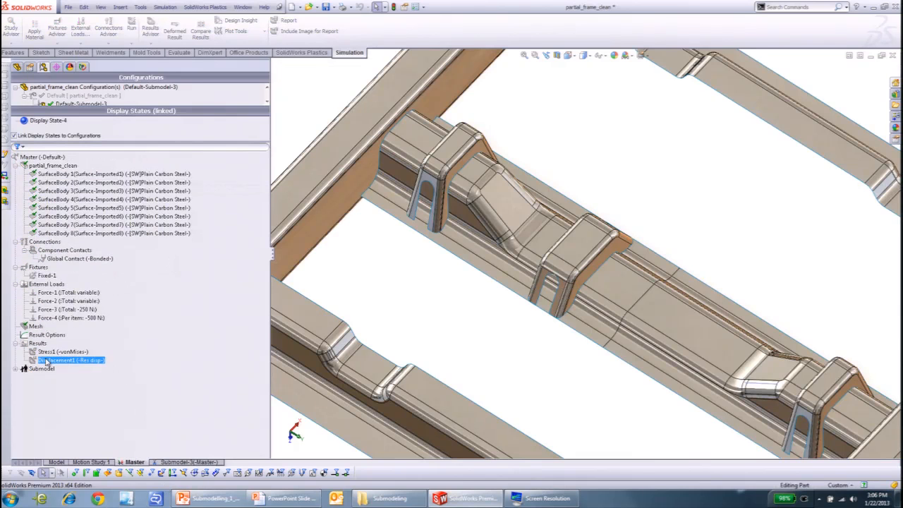
{"action": "left_click", "coordinate": [16, 370]}
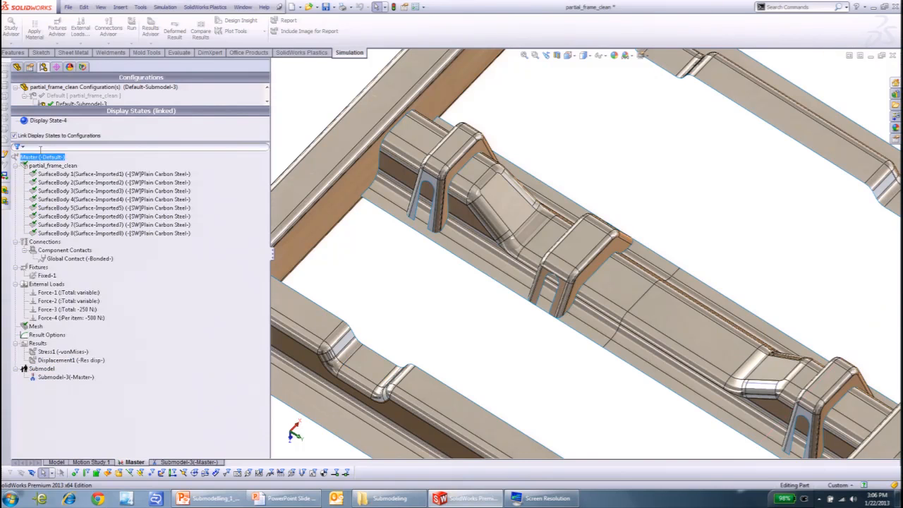
{"action": "left_click", "coordinate": [59, 379]}
{"action": "left_click", "coordinate": [198, 463]}
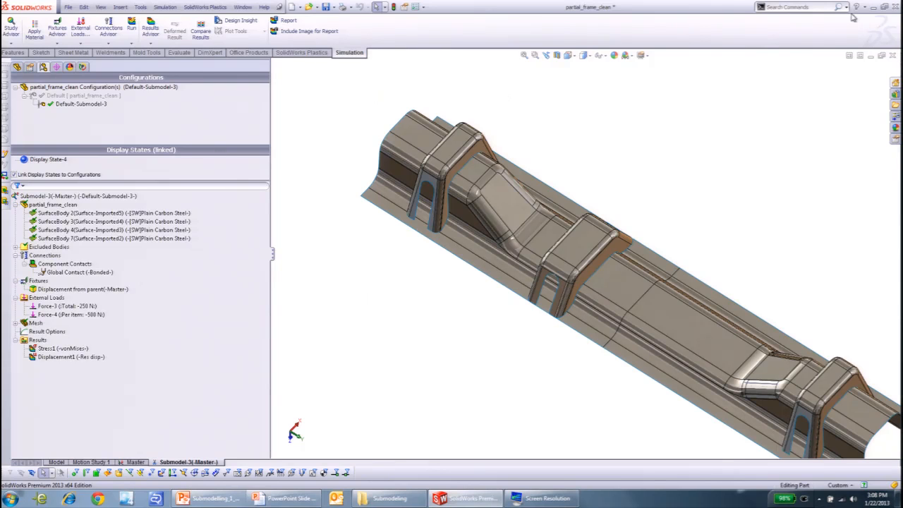
- Close the partial_frame_clean part without saving and open the Toolbox assembly from the Lesson03 folder in Submodeling
{"action": "left_click", "coordinate": [893, 55]}
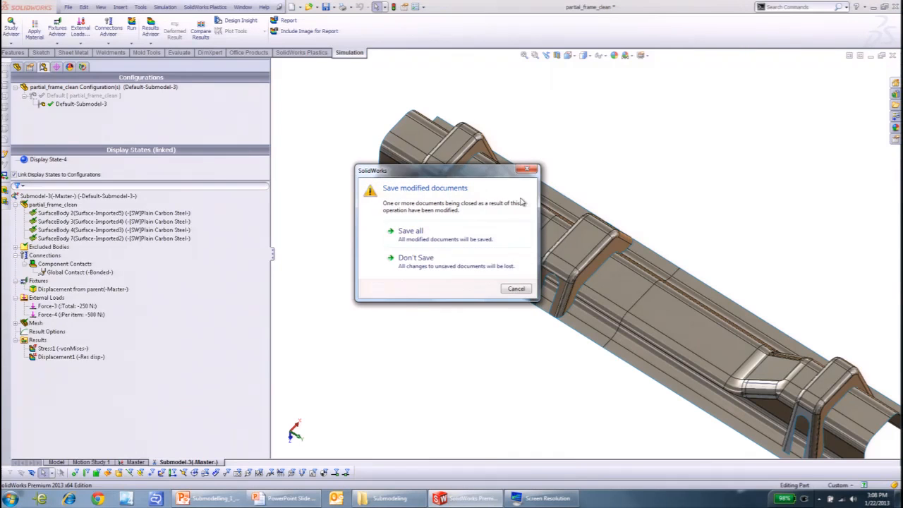
{"action": "left_click", "coordinate": [416, 265]}
{"action": "left_click", "coordinate": [167, 6]}
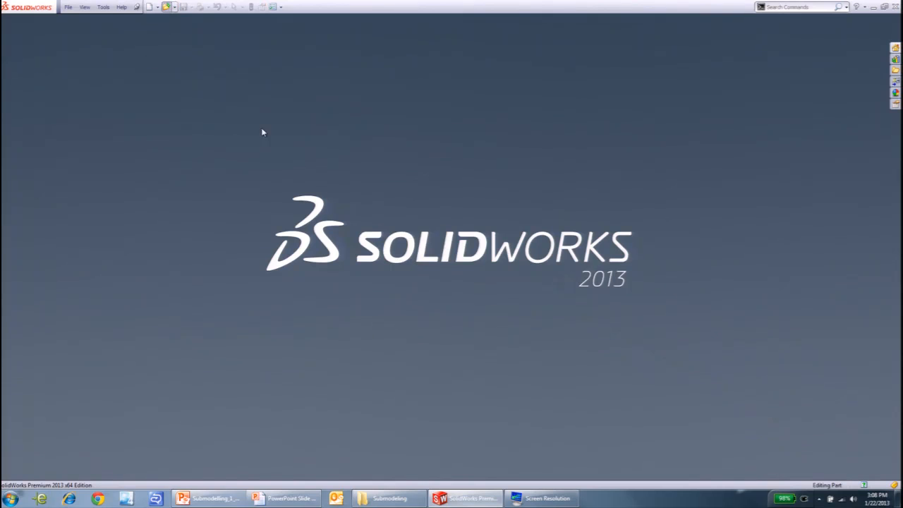
{"action": "left_click", "coordinate": [364, 23]}
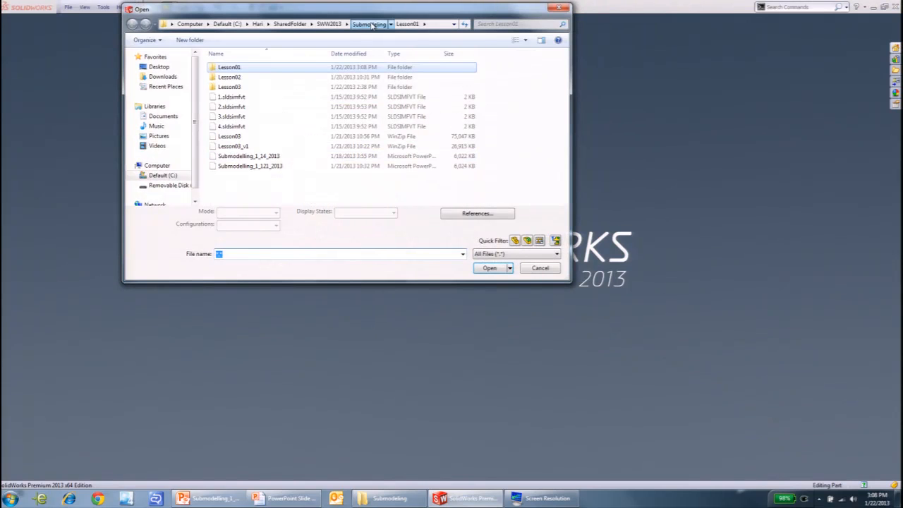
{"action": "double_click", "coordinate": [247, 88]}
{"action": "double_click", "coordinate": [251, 87]}
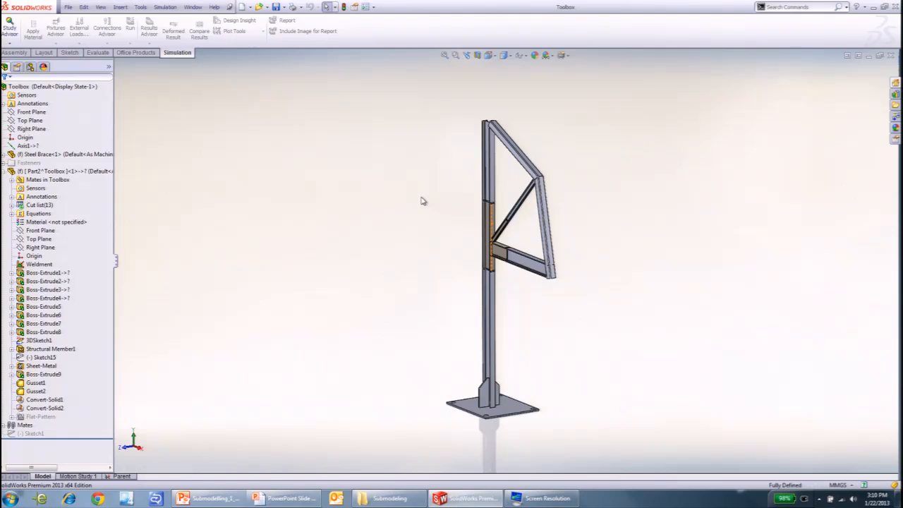
- Examine the Toolbox assembly from several angles, from the base plate up to the brace joint on the column
{"action": "scroll", "coordinate": [487, 252], "scroll_direction": "down", "scroll_amount": 5}
{"action": "scroll", "coordinate": [487, 252], "scroll_direction": "up", "scroll_amount": 1}
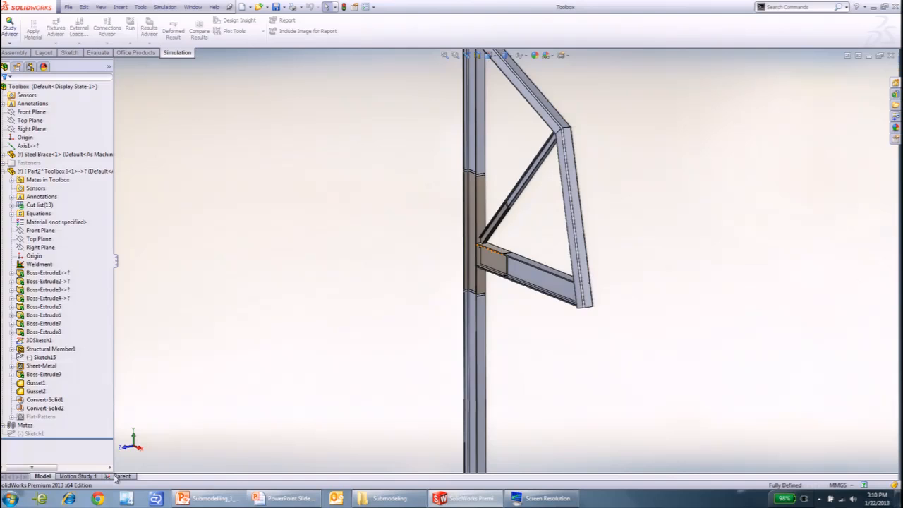
{"action": "key", "text": "f"}
{"action": "middle_click_drag", "start_coordinate": [521, 285], "coordinate": [511, 322]}
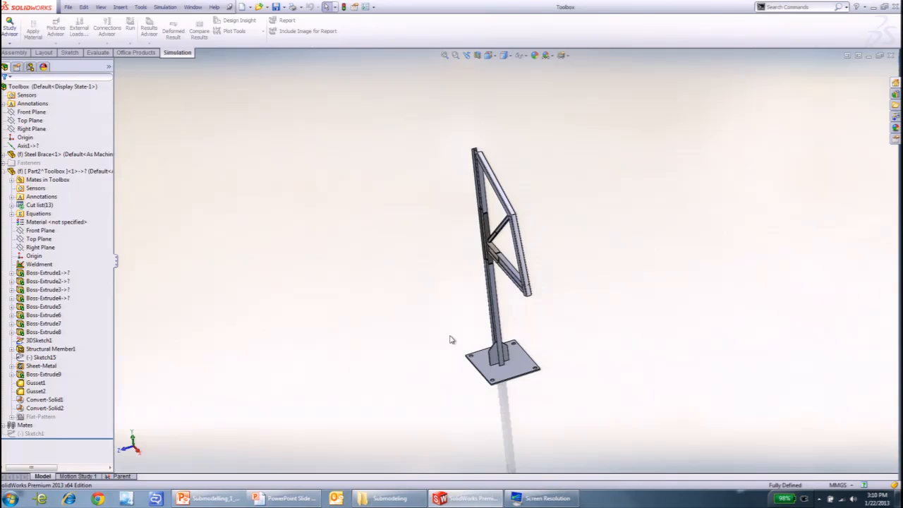
{"action": "middle_click_drag", "start_coordinate": [426, 314], "coordinate": [457, 306]}
{"action": "scroll", "coordinate": [482, 355], "scroll_direction": "down", "scroll_amount": 1}
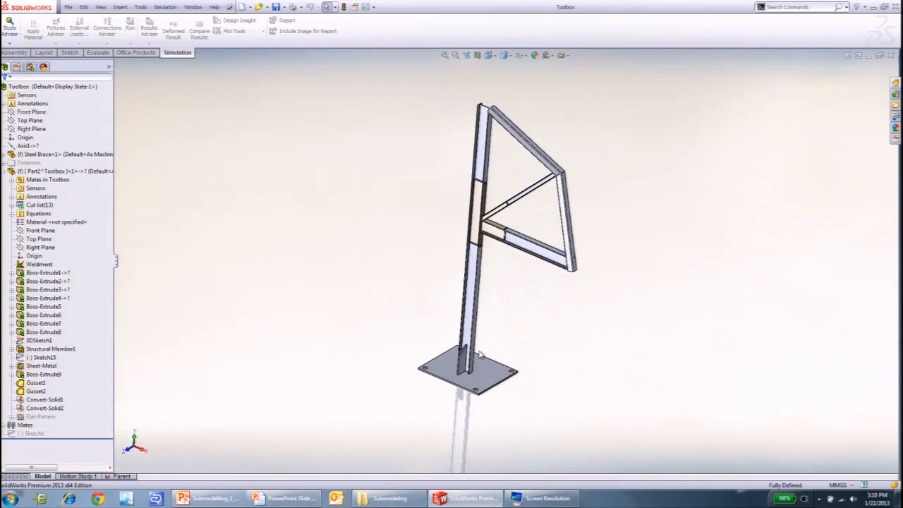
{"action": "middle_click_drag", "start_coordinate": [481, 355], "coordinate": [459, 242]}
{"action": "scroll", "coordinate": [485, 227], "scroll_direction": "down", "scroll_amount": 3}
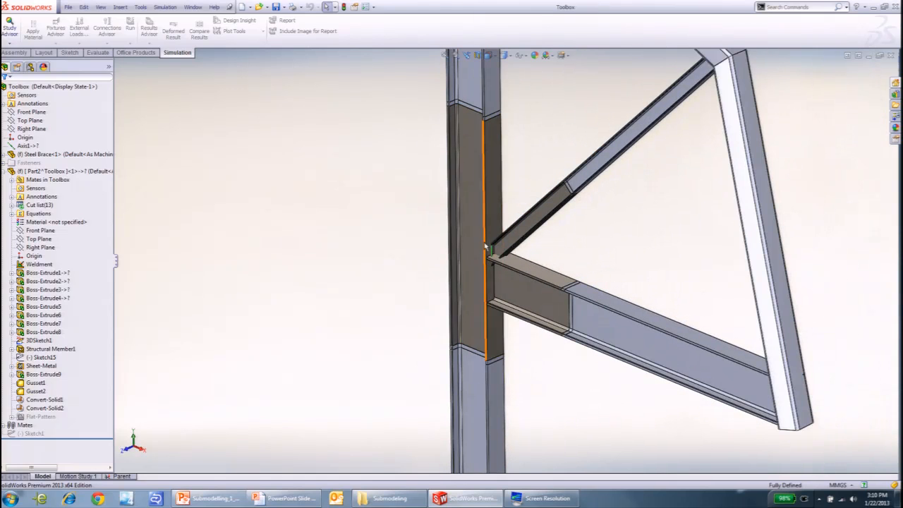
{"action": "scroll", "coordinate": [482, 258], "scroll_direction": "down", "scroll_amount": 2}
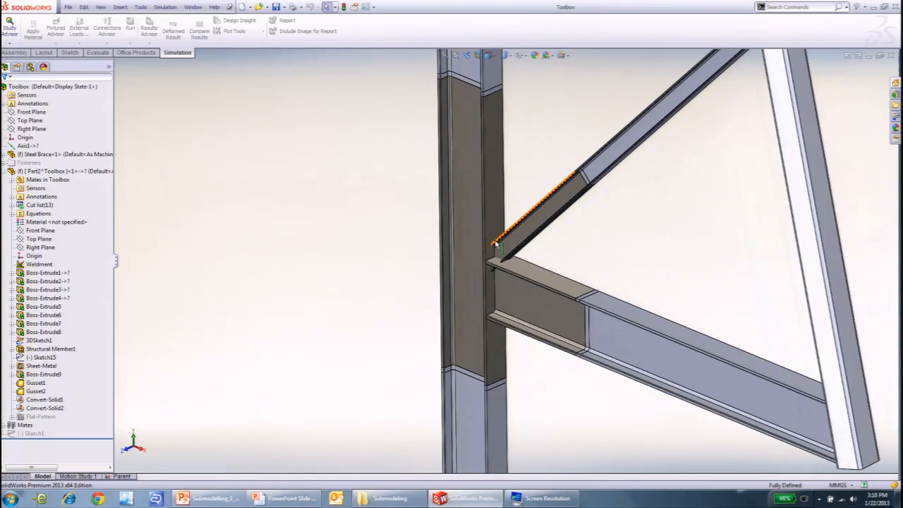
- Identify the Steel Brace's column, diagonal and horizontal arm segments by selecting a face on each
{"action": "left_click", "coordinate": [467, 121]}
{"action": "left_click", "coordinate": [555, 209]}
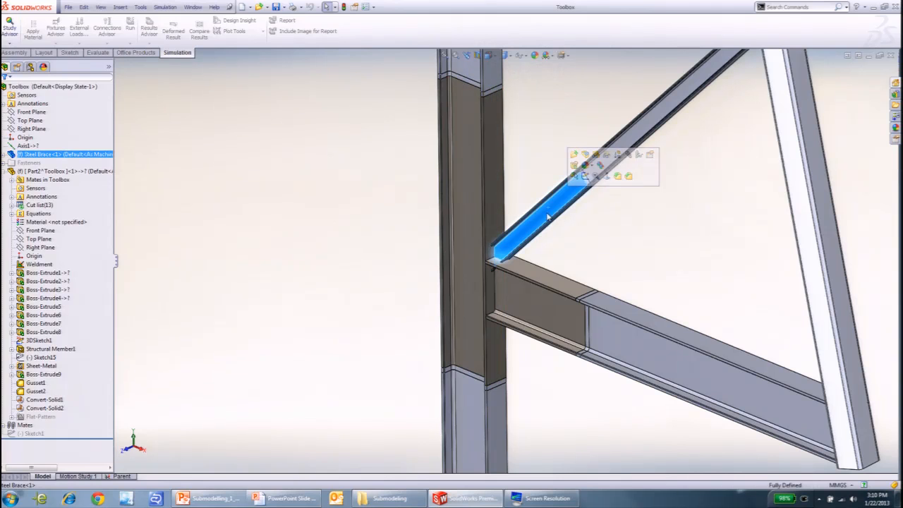
{"action": "left_click", "coordinate": [532, 312]}
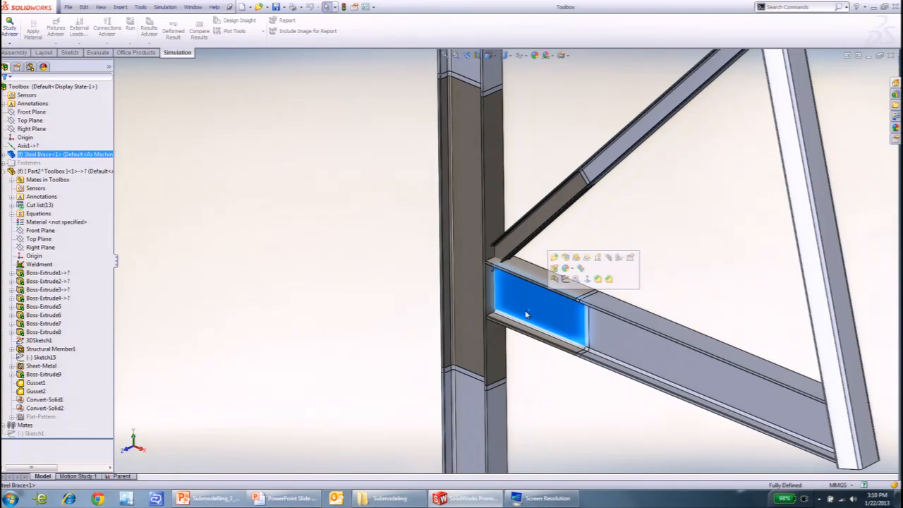
{"action": "scroll", "coordinate": [533, 254], "scroll_direction": "up", "scroll_amount": 3}
{"action": "scroll", "coordinate": [540, 265], "scroll_direction": "down", "scroll_amount": 2}
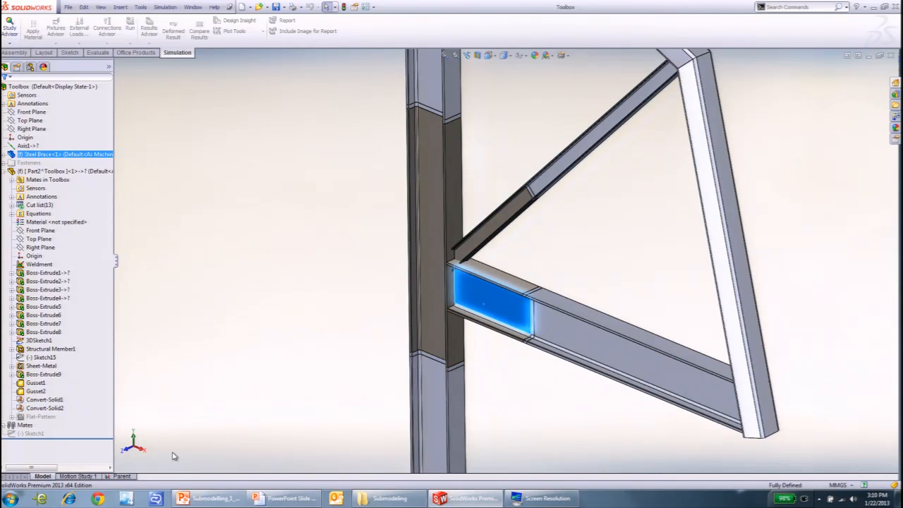
- Open the Parent study and inspect the thin solid slice at the column's upper joint above the brace
{"action": "left_click", "coordinate": [121, 476]}
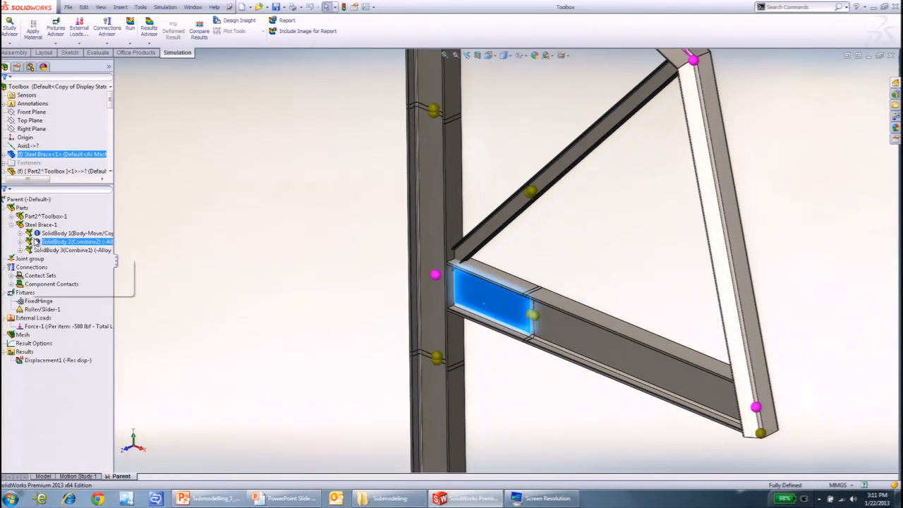
{"action": "left_click", "coordinate": [20, 225]}
{"action": "left_click", "coordinate": [161, 208]}
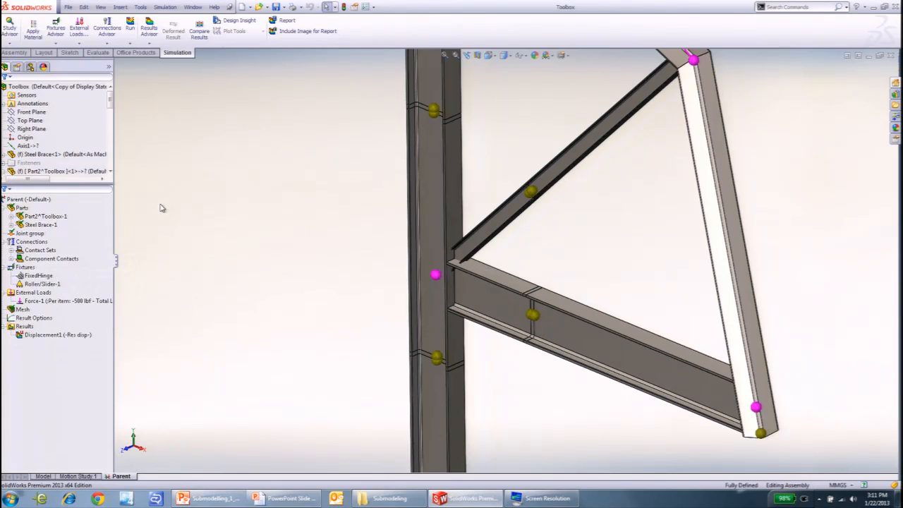
{"action": "scroll", "coordinate": [441, 243], "scroll_direction": "down", "scroll_amount": 6}
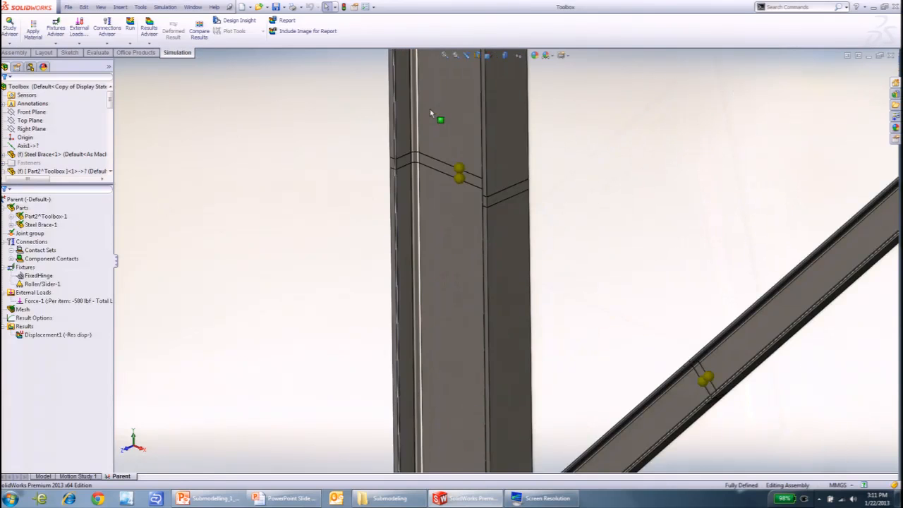
{"action": "left_click", "coordinate": [455, 232]}
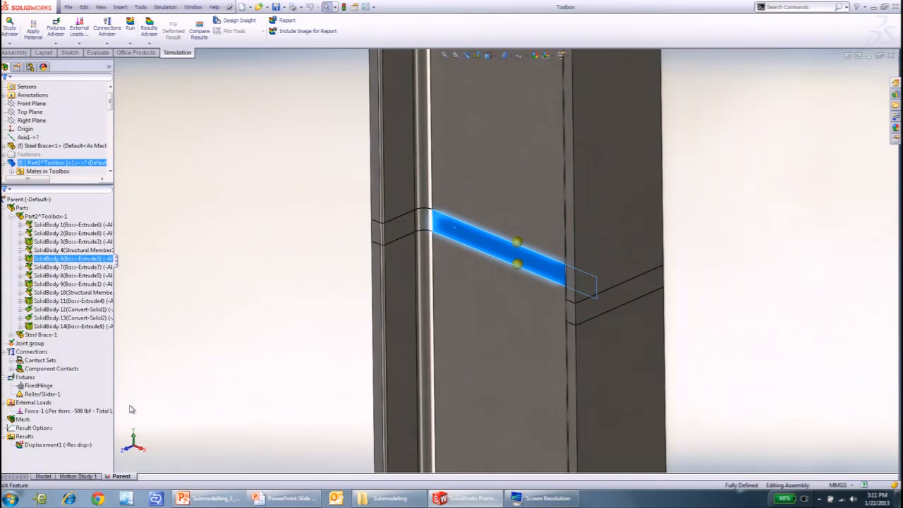
- Show the Parent study's mixed mesh and examine it along the column and the loaded upper member
{"action": "right_click", "coordinate": [27, 419]}
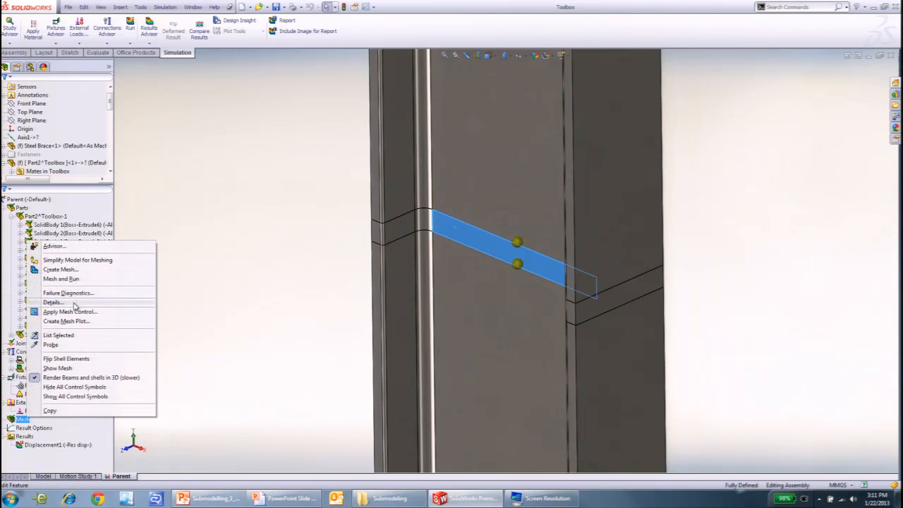
{"action": "left_click", "coordinate": [76, 367]}
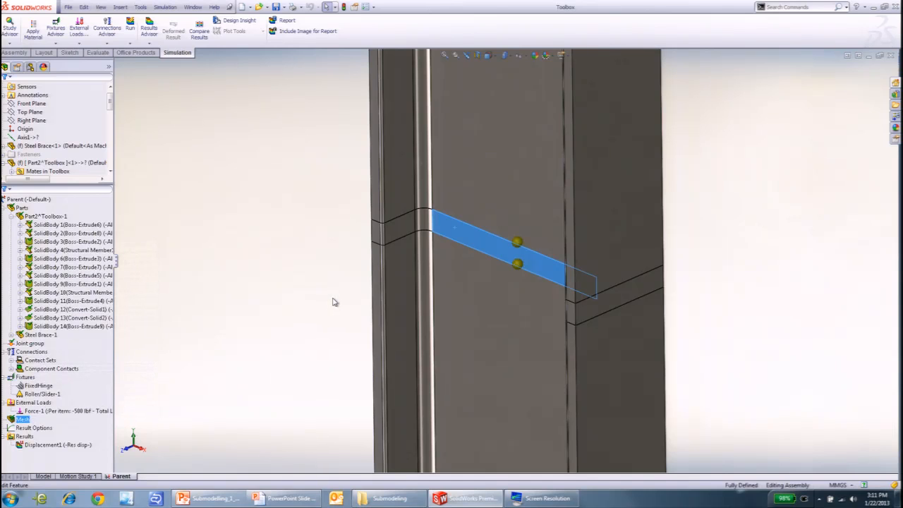
{"action": "scroll", "coordinate": [332, 298], "scroll_direction": "up", "scroll_amount": 3}
{"action": "scroll", "coordinate": [539, 152], "scroll_direction": "up", "scroll_amount": 6}
{"action": "scroll", "coordinate": [532, 176], "scroll_direction": "up", "scroll_amount": 4}
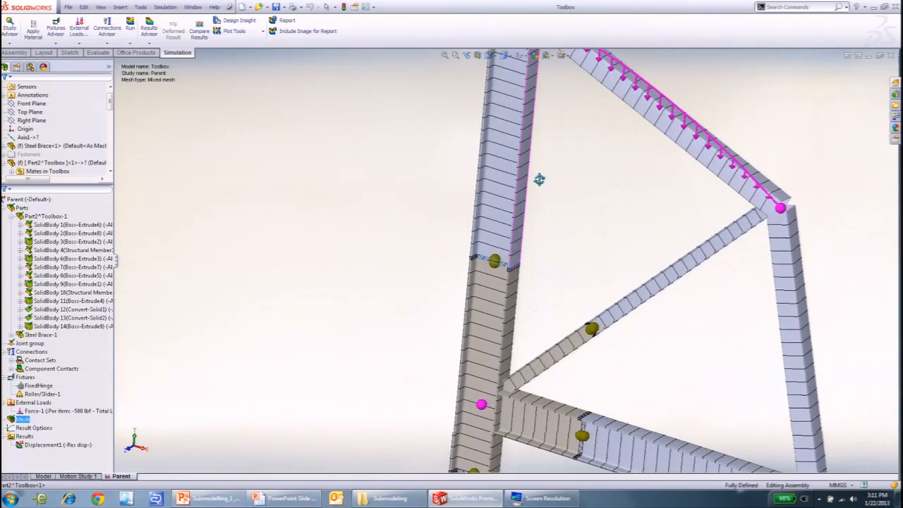
{"action": "scroll", "coordinate": [508, 173], "scroll_direction": "down", "scroll_amount": 4}
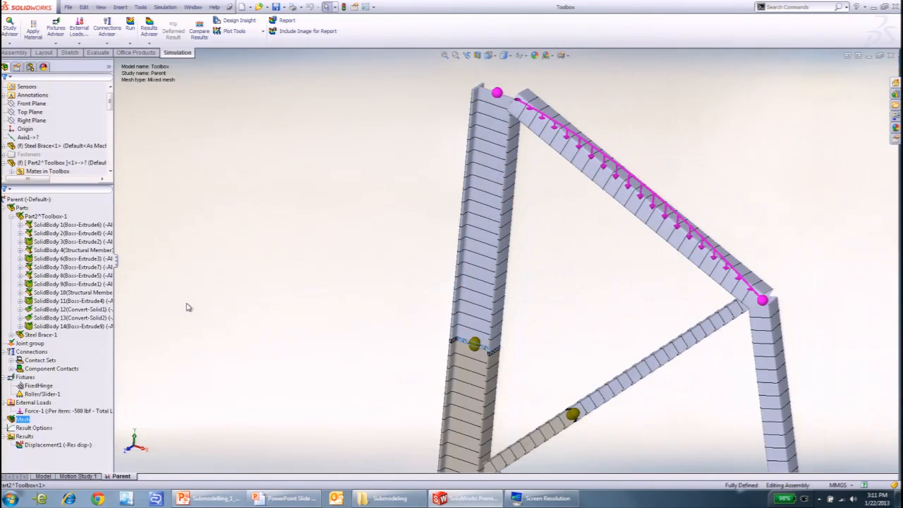
- Turn off 3D rendering of beams and shells in the mesh and examine the solid slices between the column's beam segments
{"action": "right_click", "coordinate": [23, 420]}
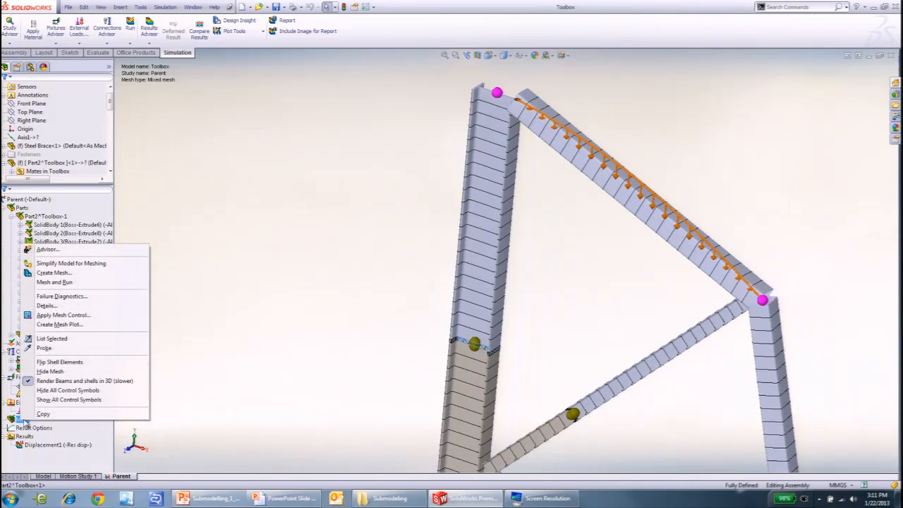
{"action": "left_click", "coordinate": [76, 372]}
{"action": "scroll", "coordinate": [477, 340], "scroll_direction": "down", "scroll_amount": 10}
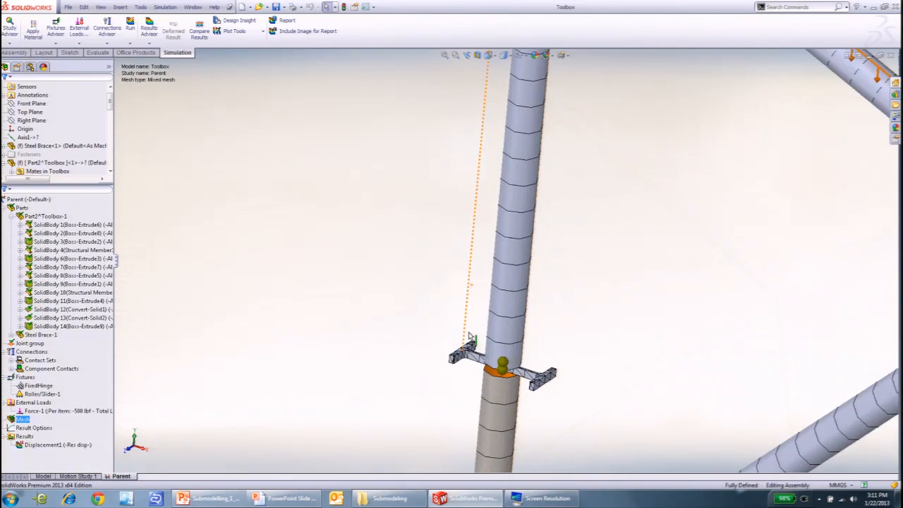
{"action": "scroll", "coordinate": [482, 329], "scroll_direction": "up", "scroll_amount": 10}
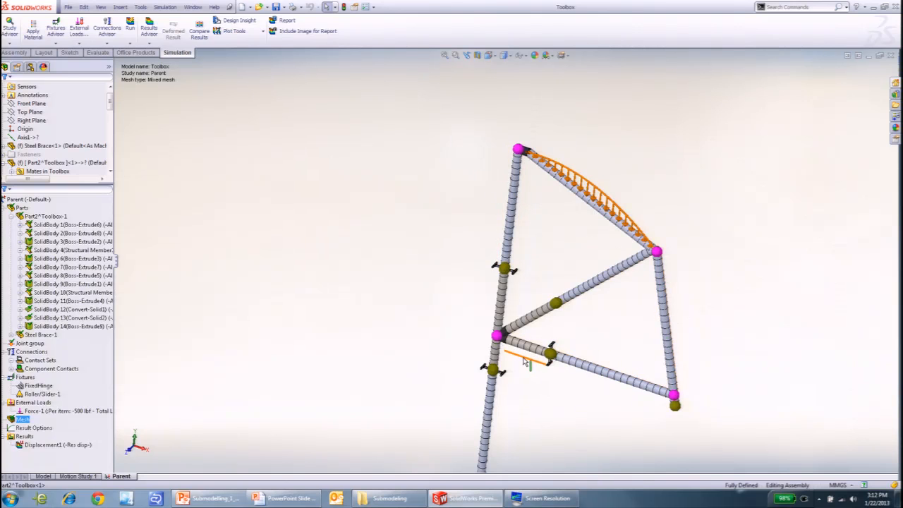
{"action": "scroll", "coordinate": [504, 262], "scroll_direction": "down", "scroll_amount": 10}
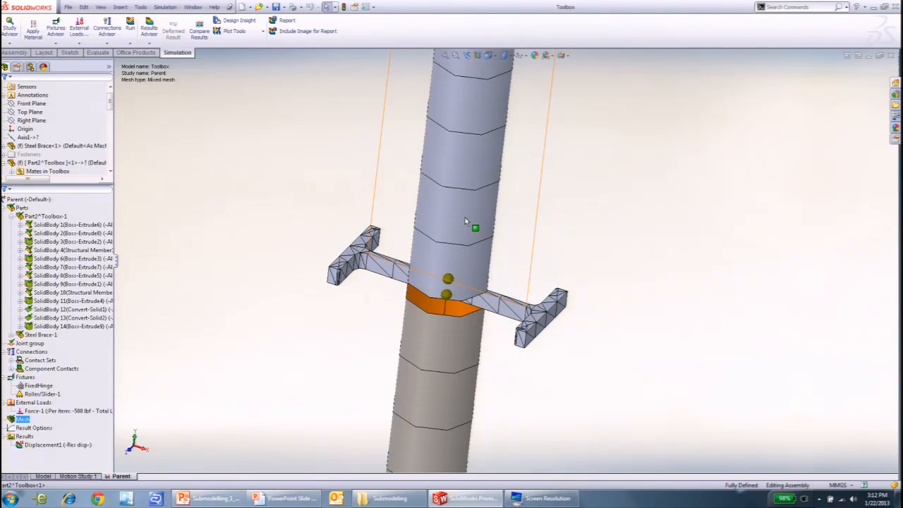
- Examine the column's upper solid slice and the whole frame mesh, and show the Parent study's Displacement1 plot
{"action": "middle_click_drag", "start_coordinate": [458, 246], "coordinate": [465, 201]}
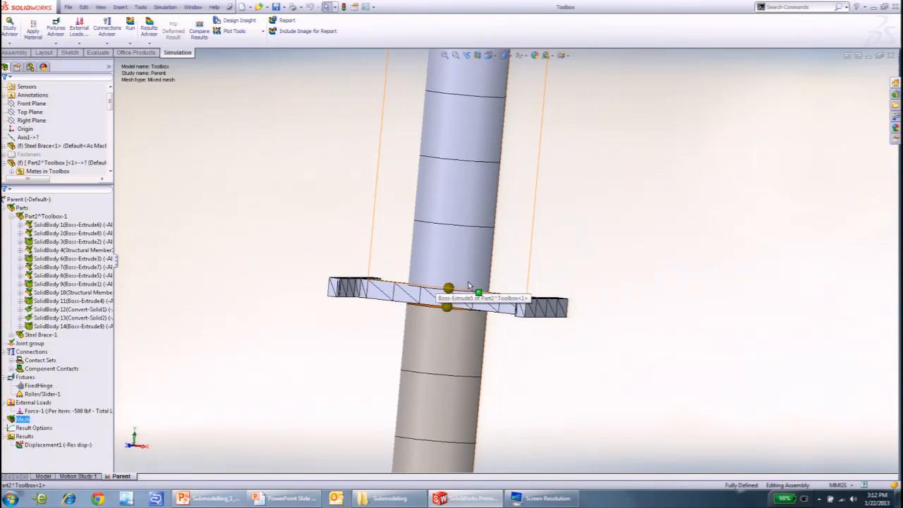
{"action": "scroll", "coordinate": [472, 332], "scroll_direction": "up", "scroll_amount": 10}
{"action": "scroll", "coordinate": [477, 357], "scroll_direction": "down", "scroll_amount": 5}
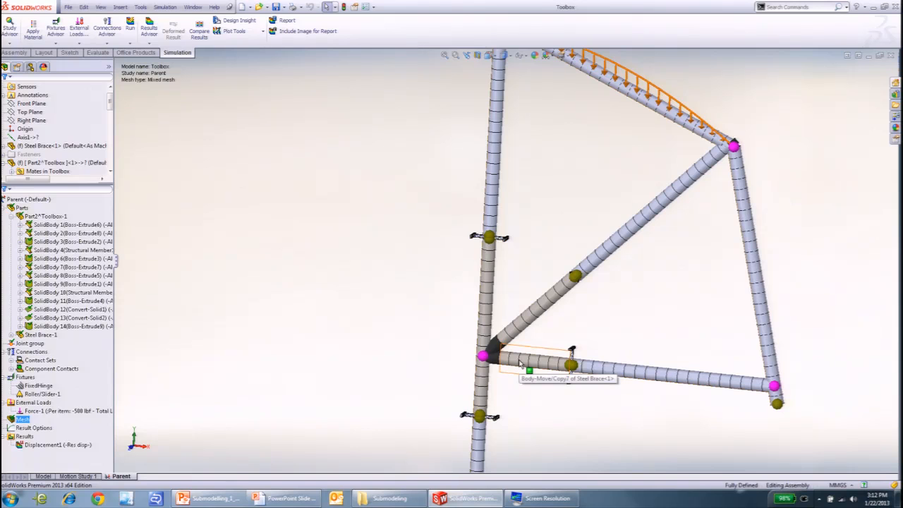
{"action": "scroll", "coordinate": [521, 364], "scroll_direction": "up", "scroll_amount": 3}
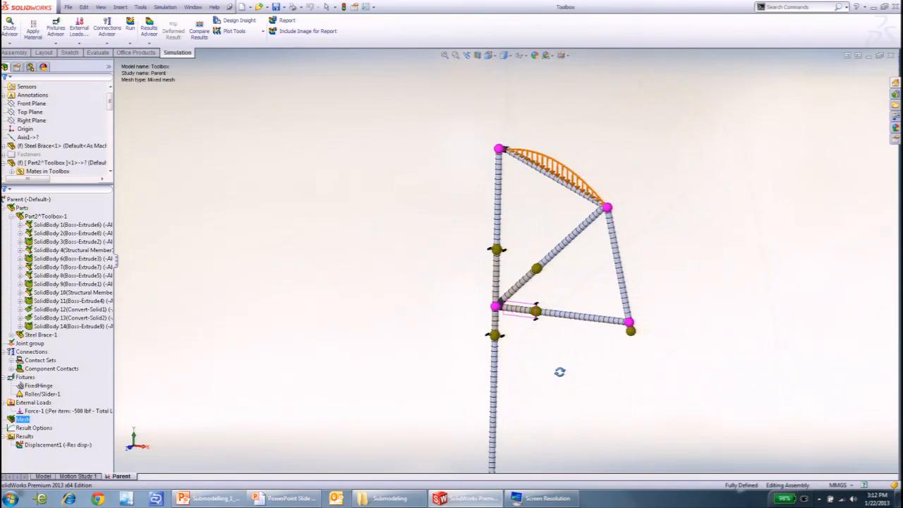
{"action": "scroll", "coordinate": [584, 258], "scroll_direction": "up", "scroll_amount": 3}
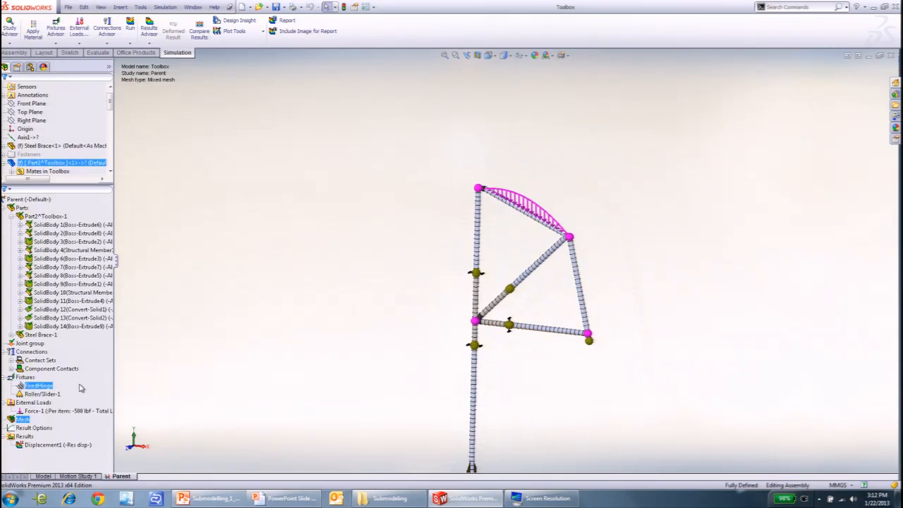
{"action": "left_click", "coordinate": [47, 446]}
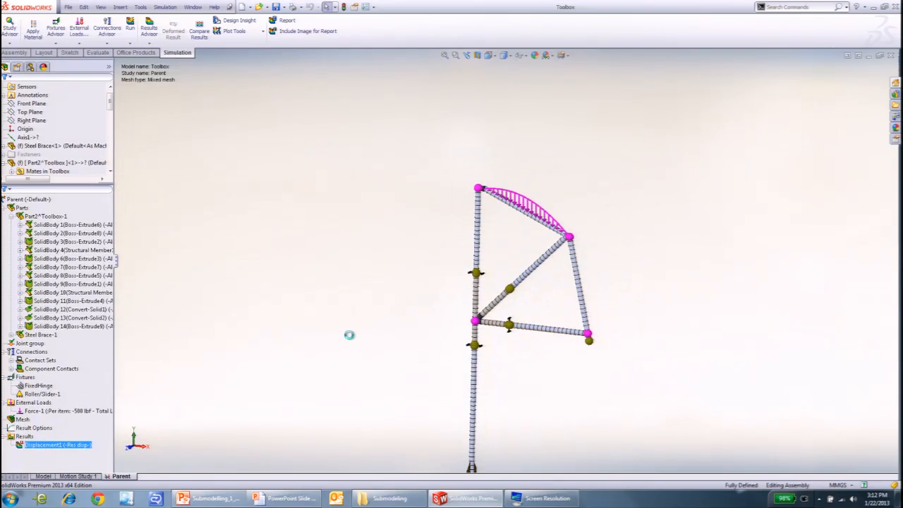
{"action": "middle_click_drag", "start_coordinate": [351, 336], "coordinate": [350, 368]}
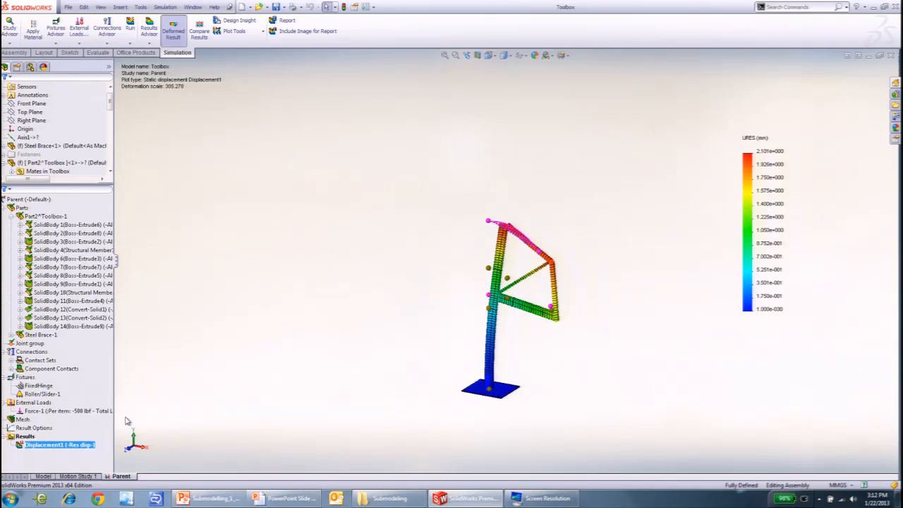
{"action": "left_click", "coordinate": [79, 411]}
{"action": "scroll", "coordinate": [505, 313], "scroll_direction": "down", "scroll_amount": 3}
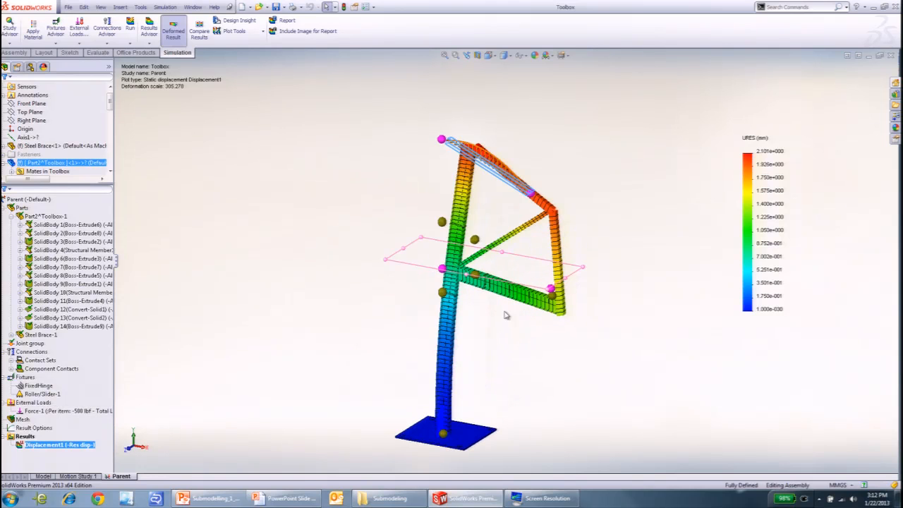
- Play the animation of the Parent study's Displacement1 plot and close it
{"action": "right_click", "coordinate": [75, 445]}
{"action": "right_click", "coordinate": [25, 437]}
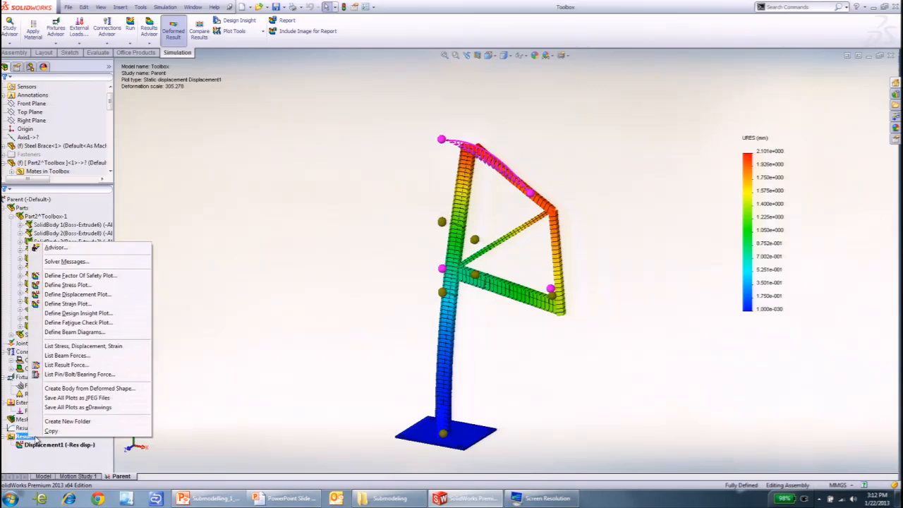
{"action": "right_click", "coordinate": [79, 446]}
{"action": "left_click", "coordinate": [113, 338]}
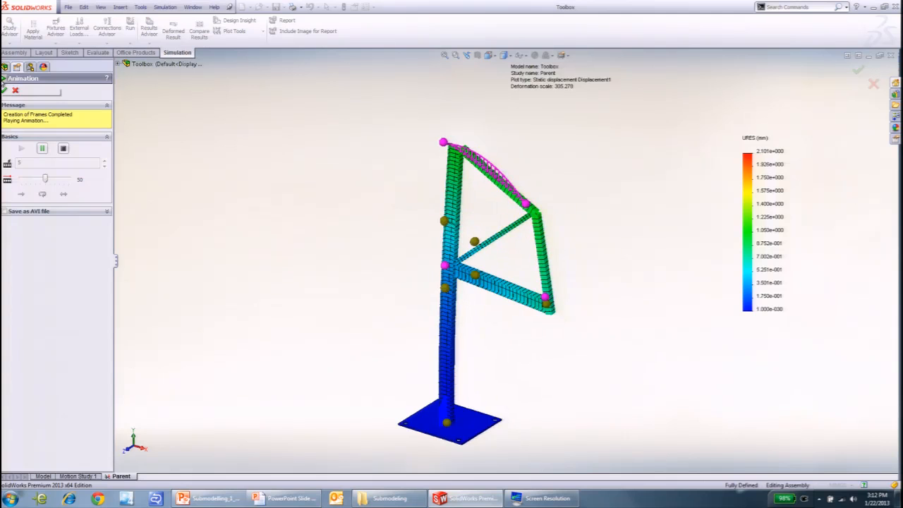
{"action": "left_click", "coordinate": [5, 90]}
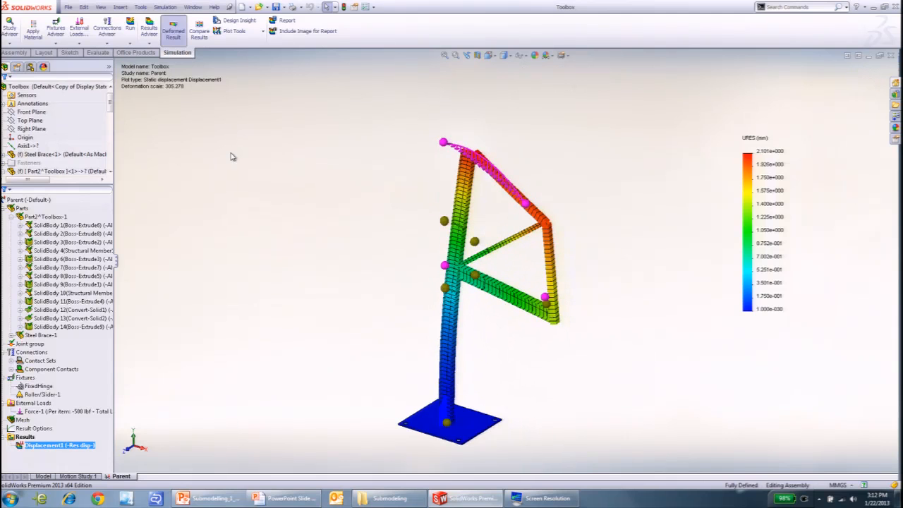
- Define a new resultant displacement plot in mm that shows results only on selected entities
{"action": "right_click", "coordinate": [31, 437]}
{"action": "left_click", "coordinate": [76, 293]}
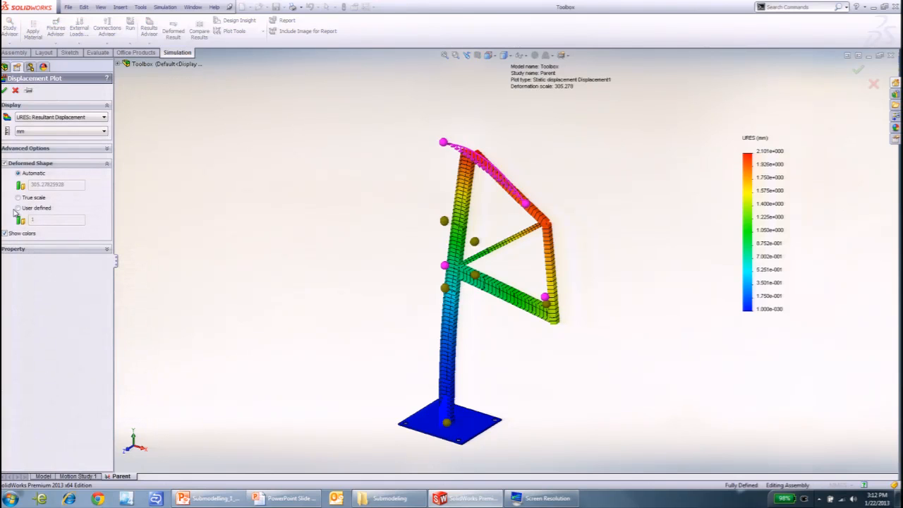
{"action": "left_click", "coordinate": [11, 150]}
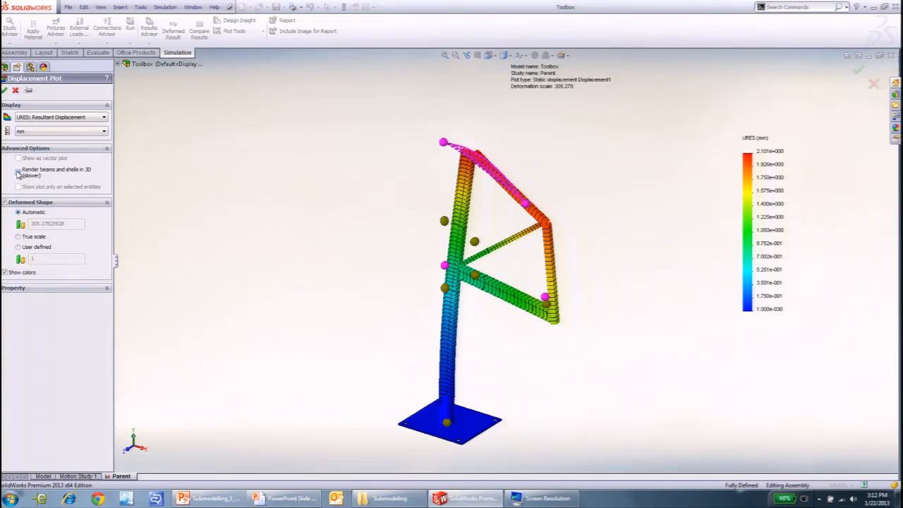
{"action": "left_click", "coordinate": [19, 186]}
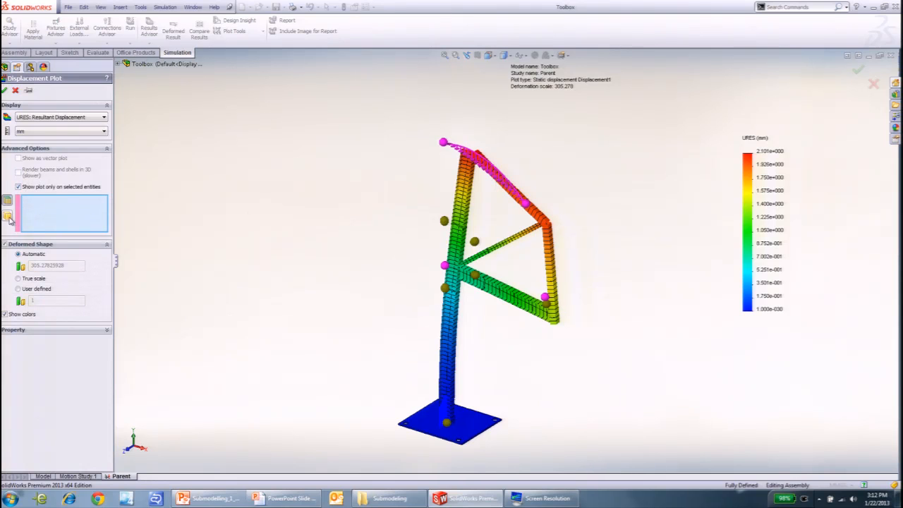
- Select the Steel Brace's column, horizontal arm and diagonal bodies plus the slice above the column segment for the plot
{"action": "scroll", "coordinate": [436, 278], "scroll_direction": "down", "scroll_amount": 4}
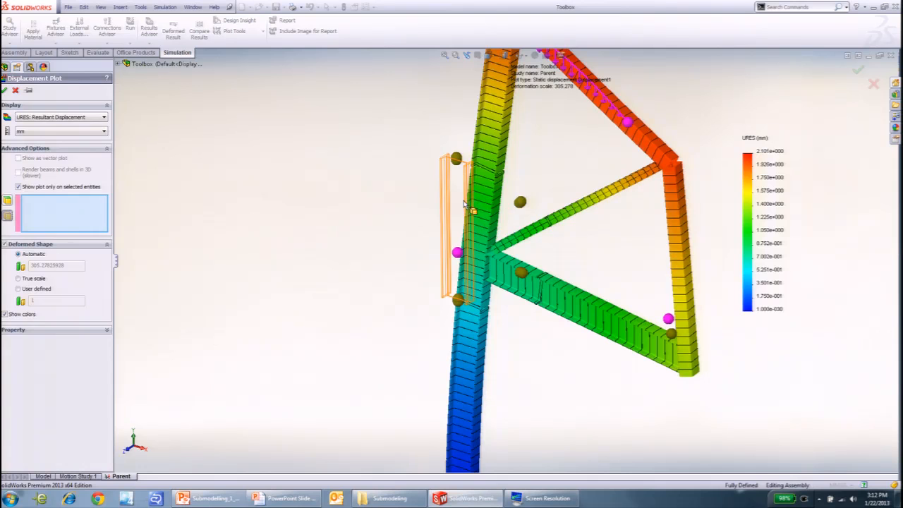
{"action": "left_click", "coordinate": [465, 203]}
{"action": "scroll", "coordinate": [464, 177], "scroll_direction": "down", "scroll_amount": 3}
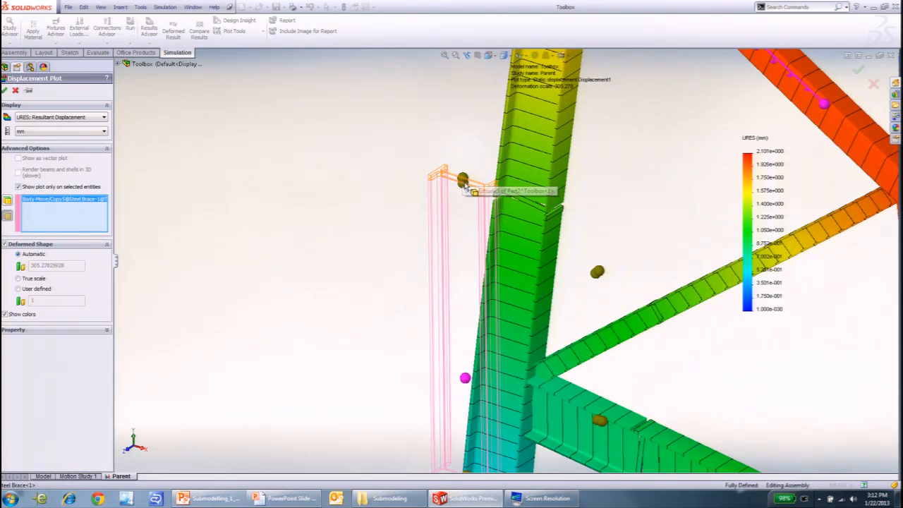
{"action": "left_click", "coordinate": [463, 182]}
{"action": "scroll", "coordinate": [497, 269], "scroll_direction": "up", "scroll_amount": 3}
{"action": "left_click", "coordinate": [521, 345]}
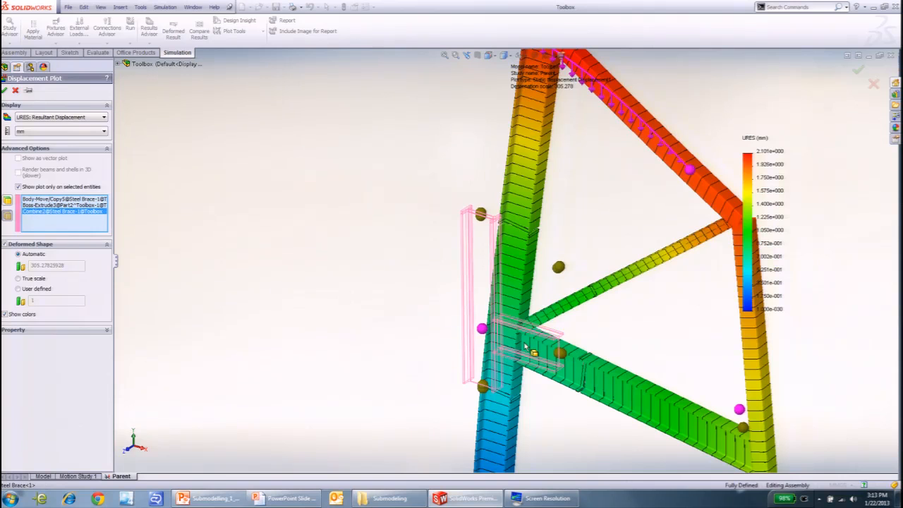
{"action": "left_click", "coordinate": [520, 310]}
- Add the solid slices at the ends of the diagonal, the horizontal arm and the lower column to the plot selection
{"action": "scroll", "coordinate": [558, 279], "scroll_direction": "down", "scroll_amount": 3}
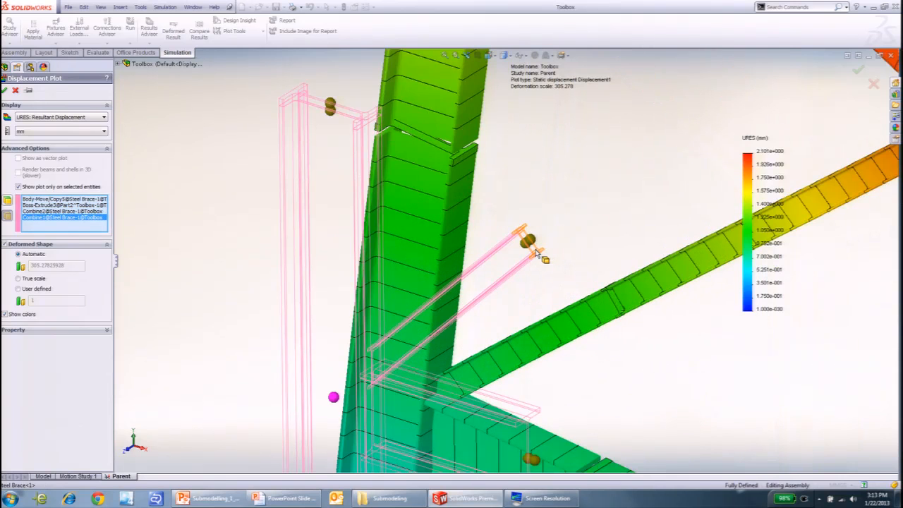
{"action": "left_click", "coordinate": [537, 253]}
{"action": "scroll", "coordinate": [520, 372], "scroll_direction": "up", "scroll_amount": 3}
{"action": "scroll", "coordinate": [514, 371], "scroll_direction": "down", "scroll_amount": 3}
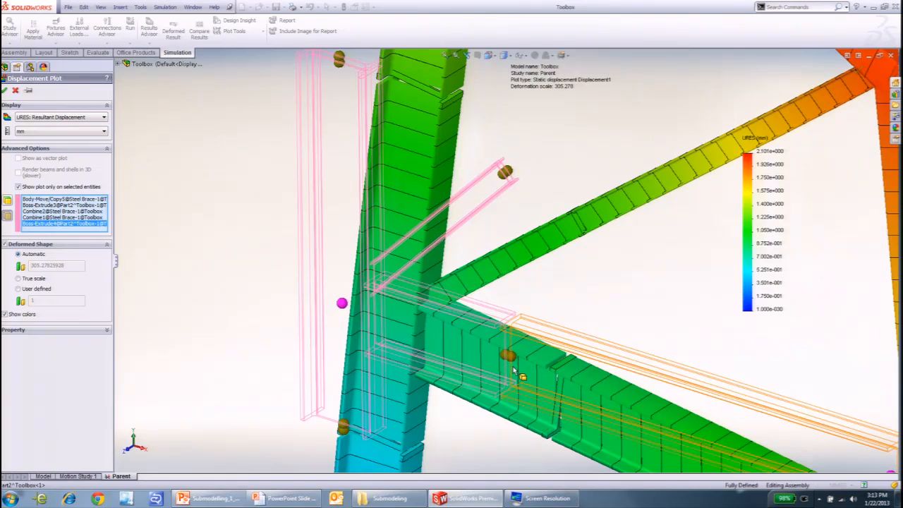
{"action": "left_click", "coordinate": [494, 384]}
{"action": "scroll", "coordinate": [492, 384], "scroll_direction": "up", "scroll_amount": 3}
{"action": "scroll", "coordinate": [418, 310], "scroll_direction": "down", "scroll_amount": 3}
{"action": "left_click", "coordinate": [413, 307]}
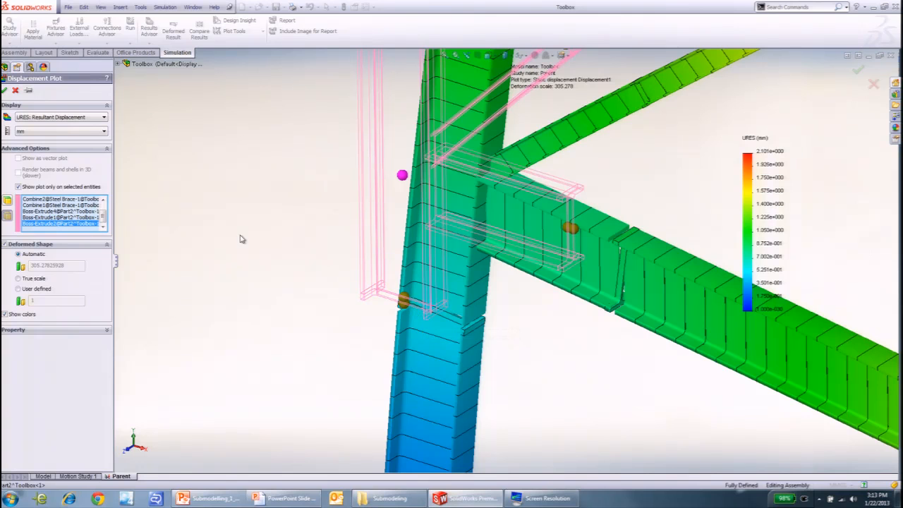
- Create the displacement plot and limit its legend to the min/max range on shown parts only
{"action": "left_click", "coordinate": [5, 90]}
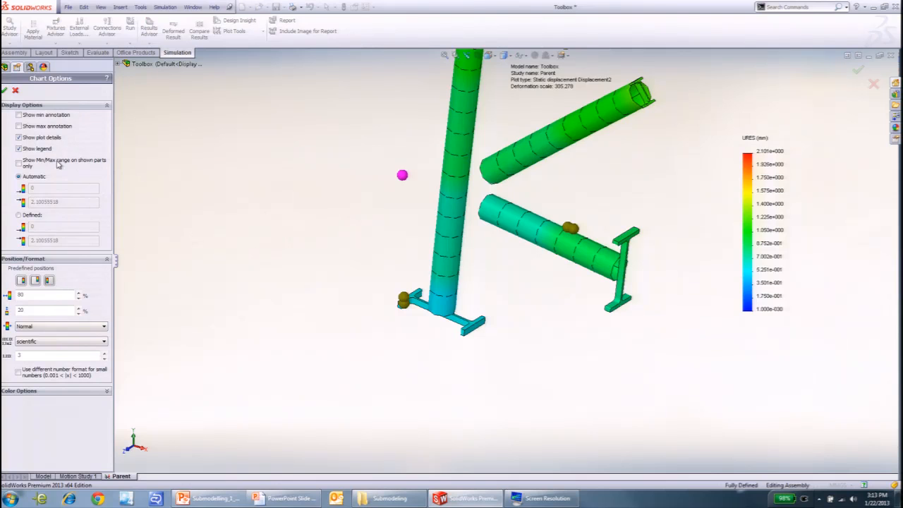
{"action": "left_click", "coordinate": [19, 163]}
{"action": "left_click", "coordinate": [5, 91]}
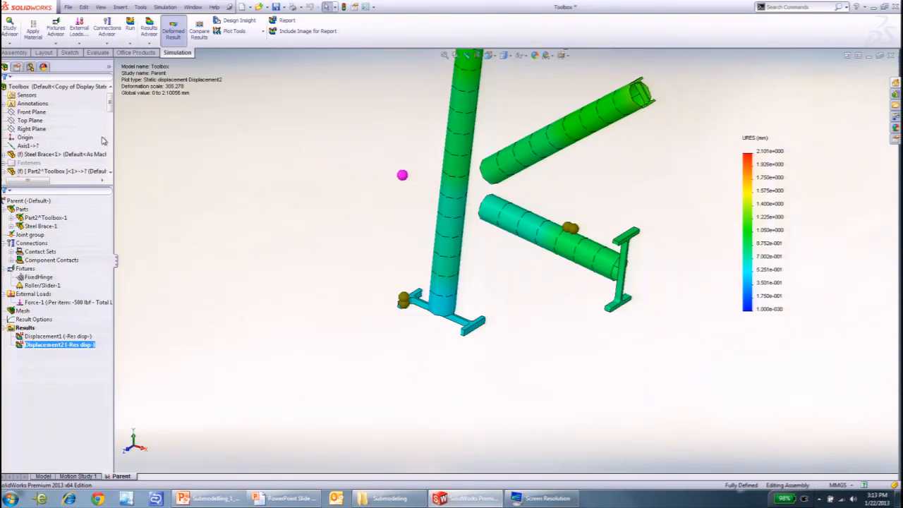
- Compare the full-frame Displacement1 plot with Displacement2 and examine the displacement across the brace segments and their end slices
{"action": "middle_click_drag", "start_coordinate": [337, 262], "coordinate": [313, 270]}
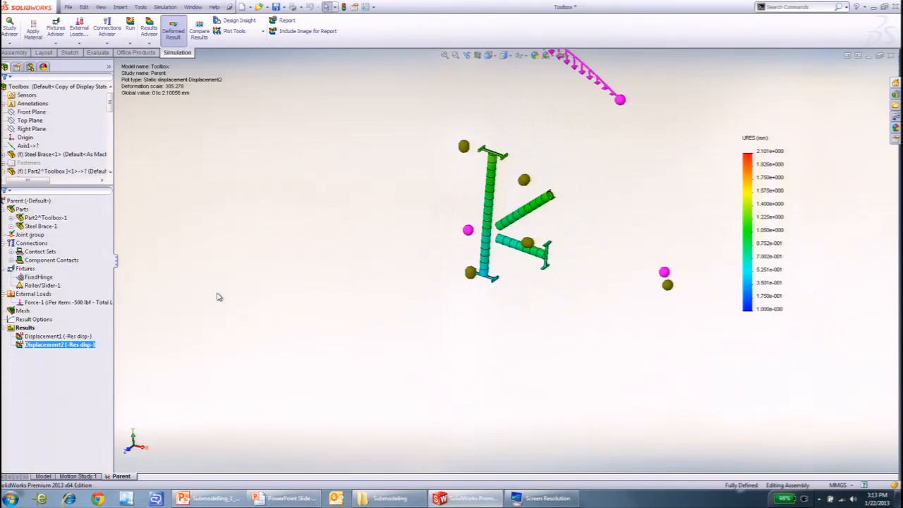
{"action": "left_click", "coordinate": [47, 337]}
{"action": "double_click", "coordinate": [47, 337]}
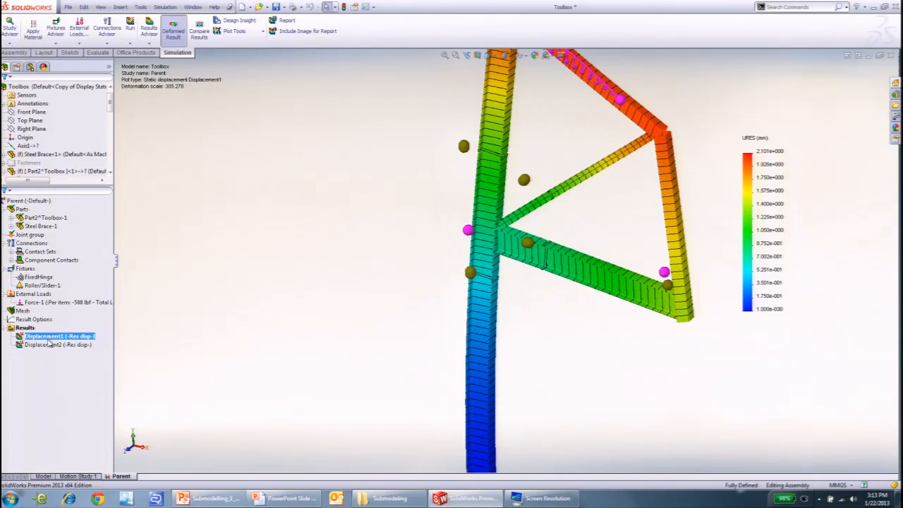
{"action": "double_click", "coordinate": [48, 344]}
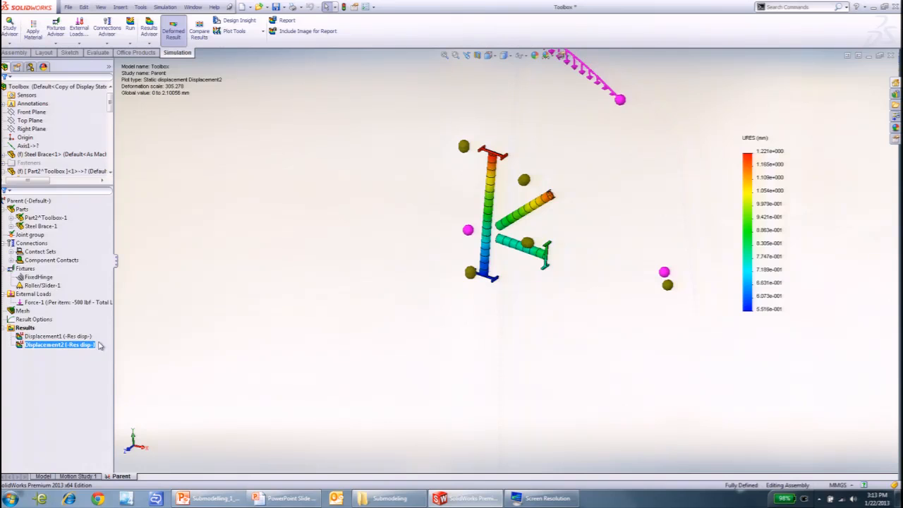
{"action": "scroll", "coordinate": [716, 179], "scroll_direction": "down", "scroll_amount": 4}
{"action": "scroll", "coordinate": [349, 230], "scroll_direction": "down", "scroll_amount": 3}
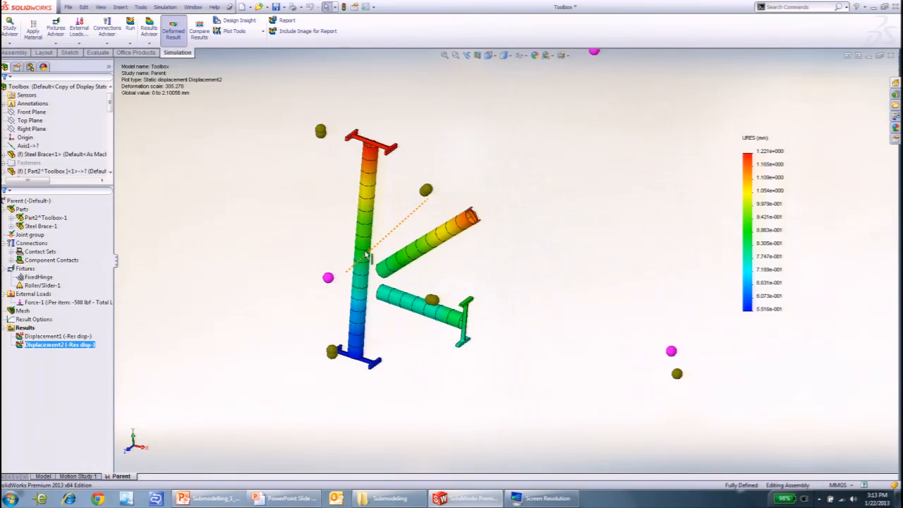
{"action": "scroll", "coordinate": [350, 230], "scroll_direction": "up", "scroll_amount": 1}
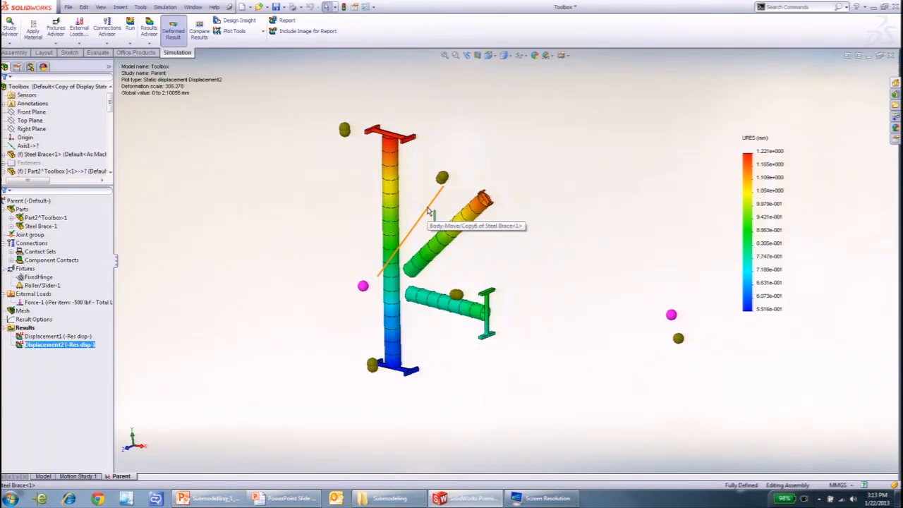
{"action": "scroll", "coordinate": [412, 221], "scroll_direction": "up", "scroll_amount": 1}
{"action": "middle_click_drag", "start_coordinate": [412, 222], "coordinate": [426, 248]}
{"action": "scroll", "coordinate": [413, 296], "scroll_direction": "down", "scroll_amount": 1}
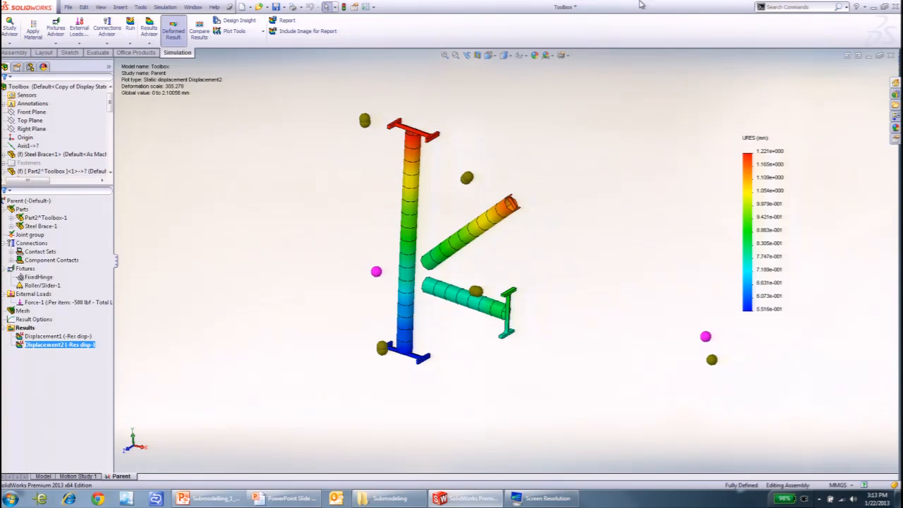
- Start a submodeling study from the Parent study and accept the submodeling information
{"action": "left_click", "coordinate": [25, 201]}
{"action": "right_click", "coordinate": [23, 206]}
{"action": "left_click", "coordinate": [49, 252]}
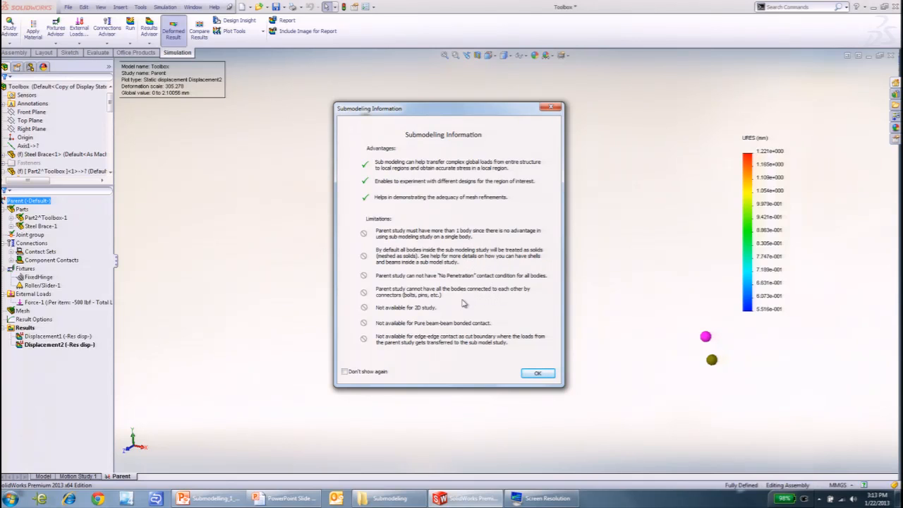
{"action": "left_click", "coordinate": [539, 374]}
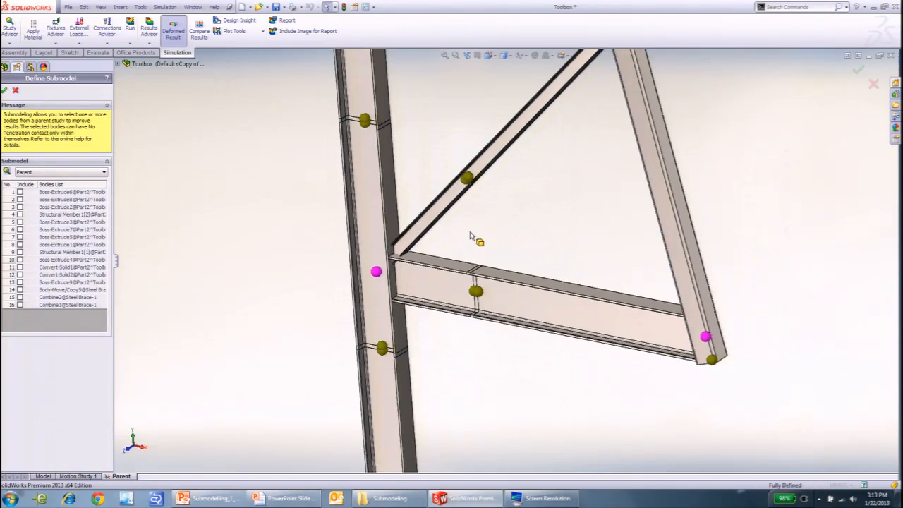
- Include the column's upper slice and the diagonal's slice (Boss-Extrude3 and Boss-Extrude4) in the submodel
{"action": "scroll", "coordinate": [334, 87], "scroll_direction": "down", "scroll_amount": 5}
{"action": "scroll", "coordinate": [464, 217], "scroll_direction": "down", "scroll_amount": 3}
{"action": "left_click", "coordinate": [476, 257]}
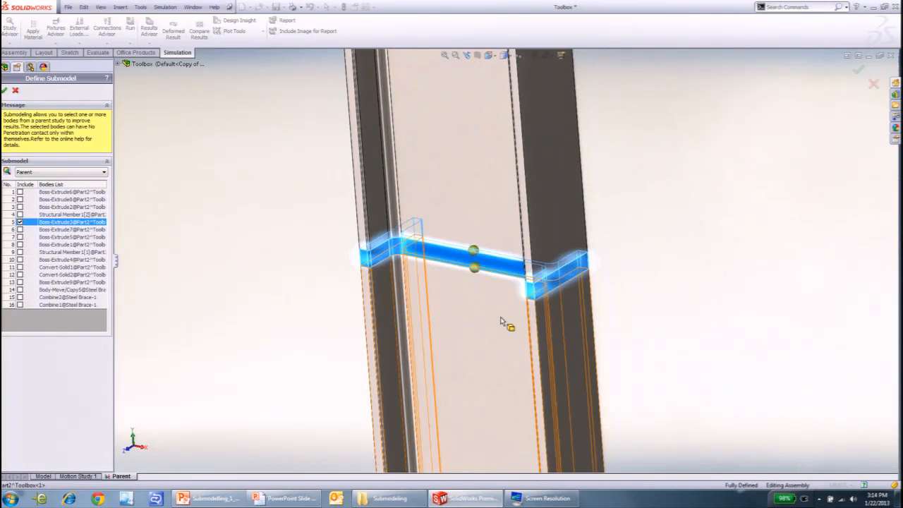
{"action": "scroll", "coordinate": [497, 316], "scroll_direction": "up", "scroll_amount": 7}
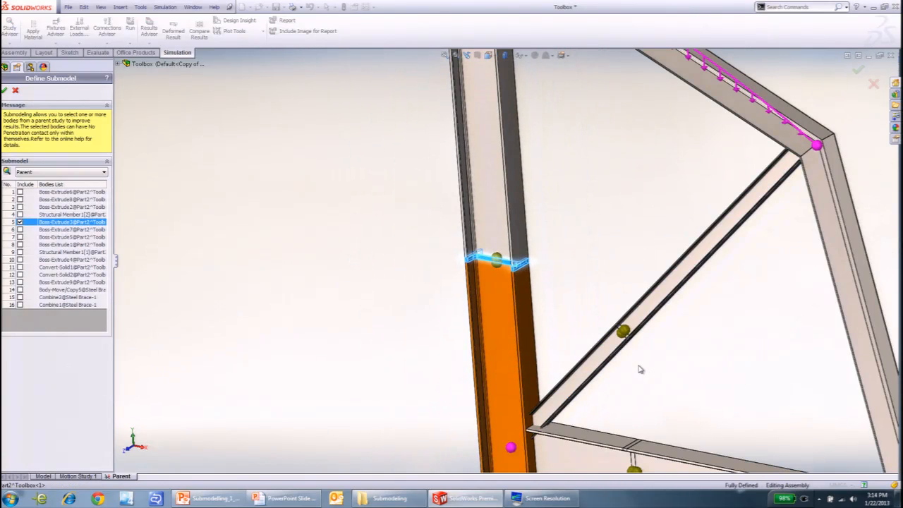
{"action": "scroll", "coordinate": [645, 371], "scroll_direction": "down", "scroll_amount": 6}
{"action": "left_click", "coordinate": [546, 231]}
{"action": "scroll", "coordinate": [558, 282], "scroll_direction": "up", "scroll_amount": 8}
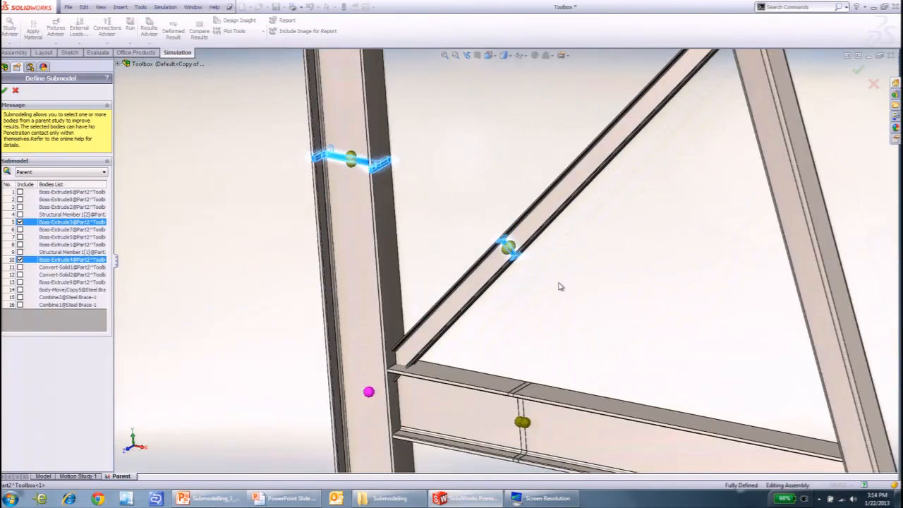
- Include the horizontal arm's slice and the column's lower slice (Boss-Extrude1 and Boss-Extrude2) in the submodel
{"action": "scroll", "coordinate": [513, 365], "scroll_direction": "down", "scroll_amount": 8}
{"action": "scroll", "coordinate": [513, 360], "scroll_direction": "down", "scroll_amount": 2}
{"action": "left_click", "coordinate": [521, 315]}
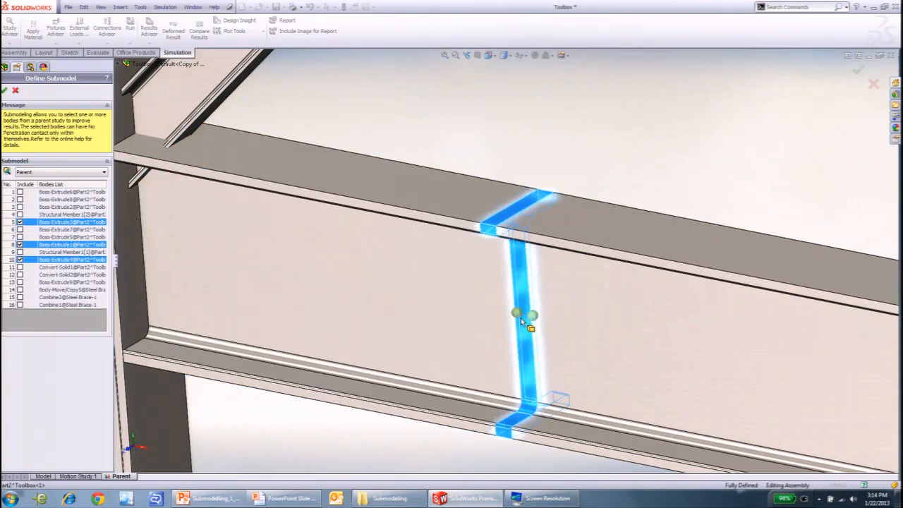
{"action": "scroll", "coordinate": [521, 314], "scroll_direction": "up", "scroll_amount": 6}
{"action": "scroll", "coordinate": [402, 314], "scroll_direction": "down", "scroll_amount": 5}
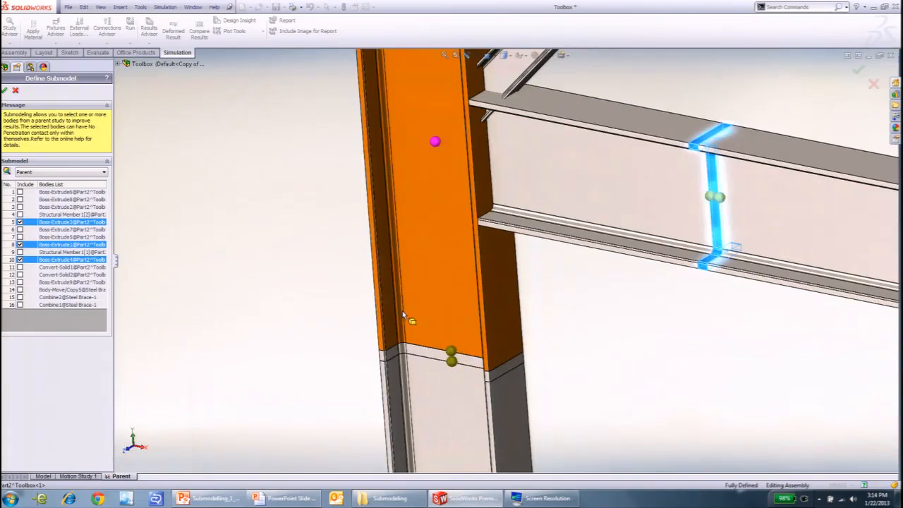
{"action": "left_click", "coordinate": [441, 361]}
{"action": "scroll", "coordinate": [441, 361], "scroll_direction": "up", "scroll_amount": 4}
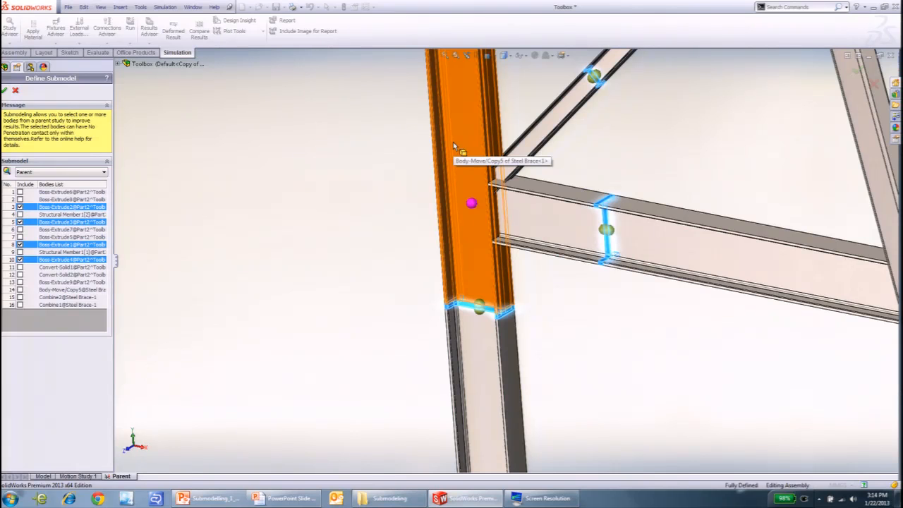
- Create the submodel study from the four included slices and open the Steel Brace component's feature list
{"action": "scroll", "coordinate": [544, 204], "scroll_direction": "up", "scroll_amount": 4}
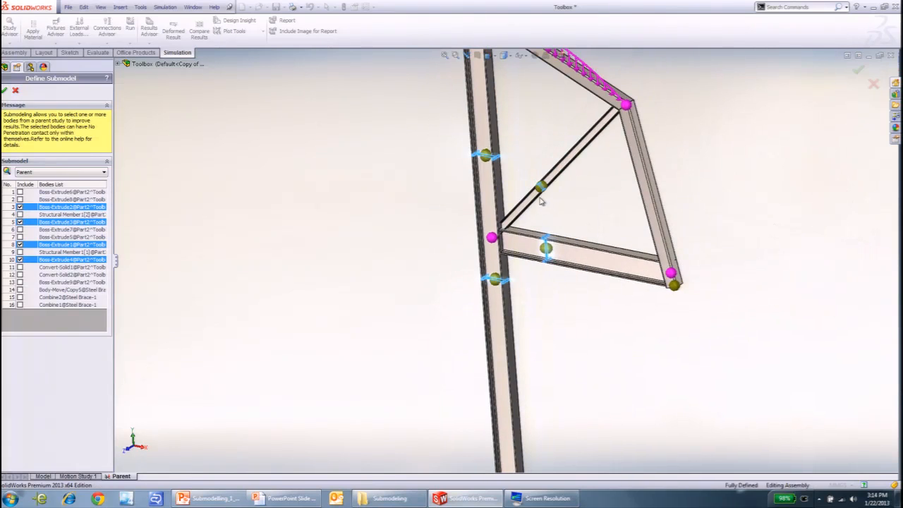
{"action": "scroll", "coordinate": [543, 204], "scroll_direction": "down", "scroll_amount": 3}
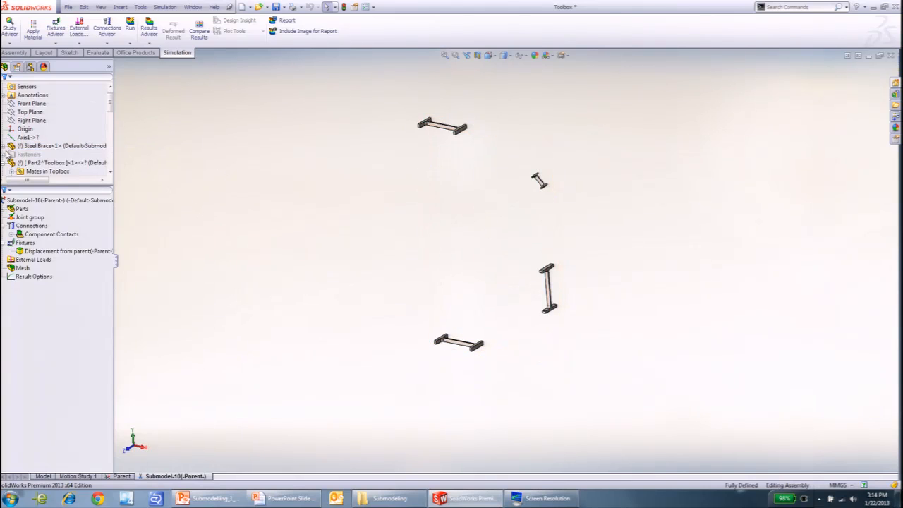
{"action": "left_click", "coordinate": [5, 146]}
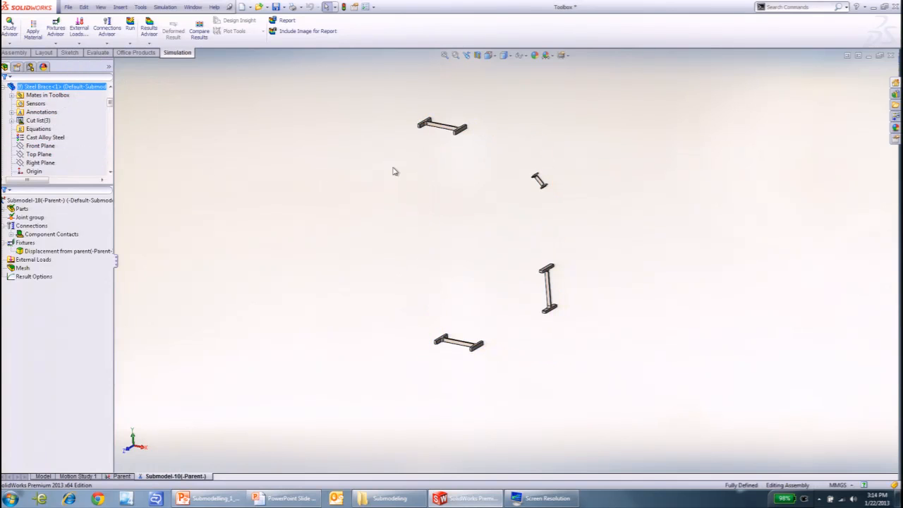
{"action": "scroll", "coordinate": [57, 147], "scroll_direction": "down", "scroll_amount": 10}
{"action": "scroll", "coordinate": [58, 147], "scroll_direction": "up", "scroll_amount": 1}
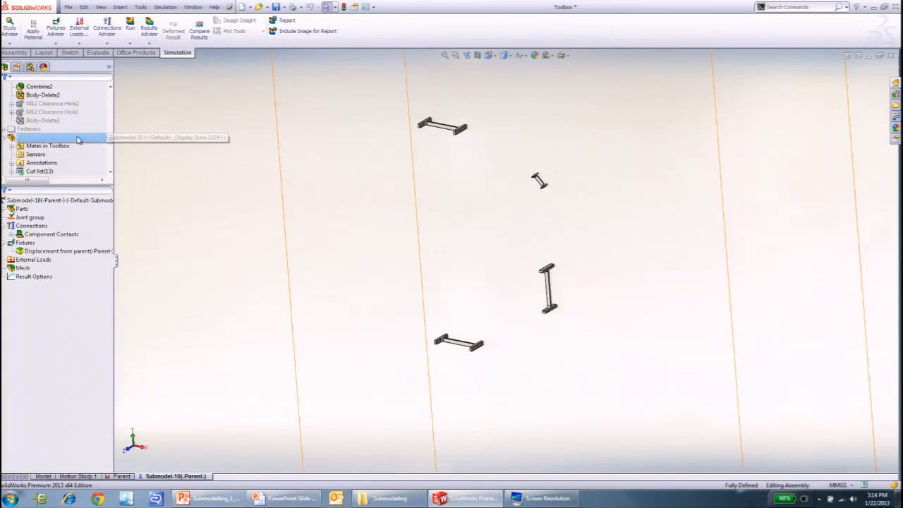
- Unsuppress M12 Clearance Hole2, M12 Clearance Hole1 and Body-Delete3 in Steel Brace and dismiss the rebuild errors
{"action": "left_click", "coordinate": [52, 104]}
{"action": "left_click", "coordinate": [44, 121], "text": "ctrl"}
{"action": "right_click", "coordinate": [46, 125]}
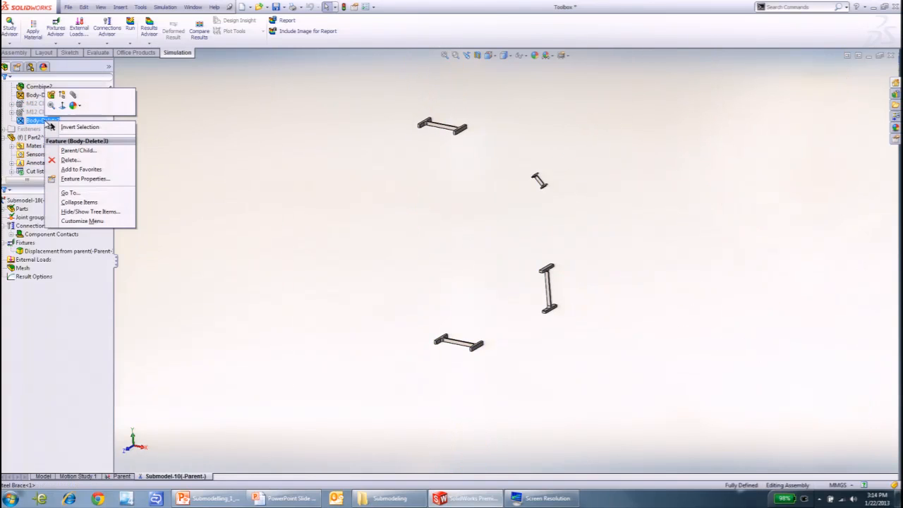
{"action": "left_click", "coordinate": [42, 104]}
{"action": "left_click", "coordinate": [49, 112], "text": "ctrl"}
{"action": "left_click", "coordinate": [42, 121], "text": "ctrl"}
{"action": "right_click", "coordinate": [47, 121]}
{"action": "left_click", "coordinate": [54, 95]}
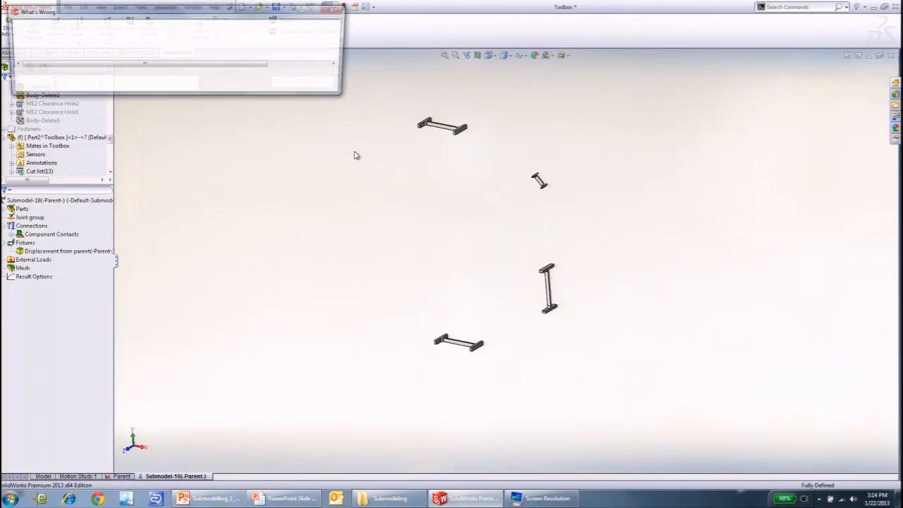
{"action": "left_click", "coordinate": [295, 85]}
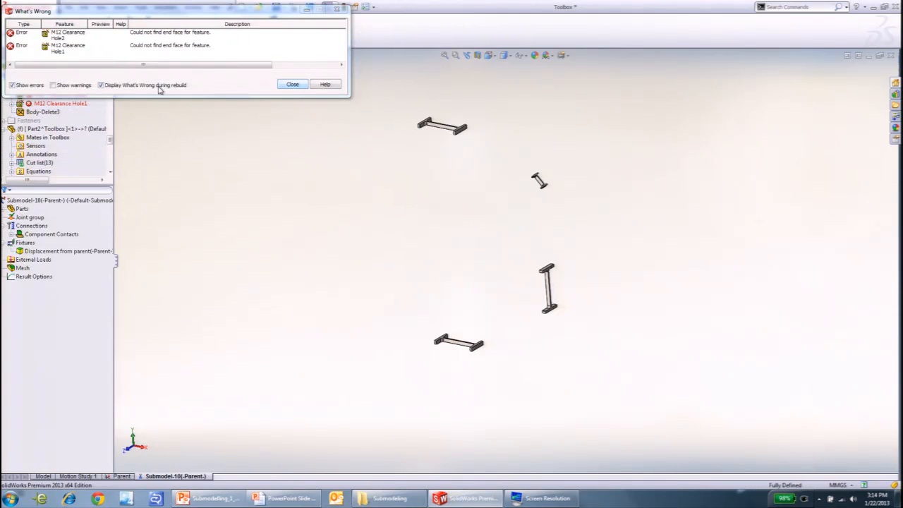
{"action": "left_click", "coordinate": [292, 84]}
- Suppress Body-Delete2 in Steel Brace and update the parts of the submodel study
{"action": "left_click", "coordinate": [44, 86]}
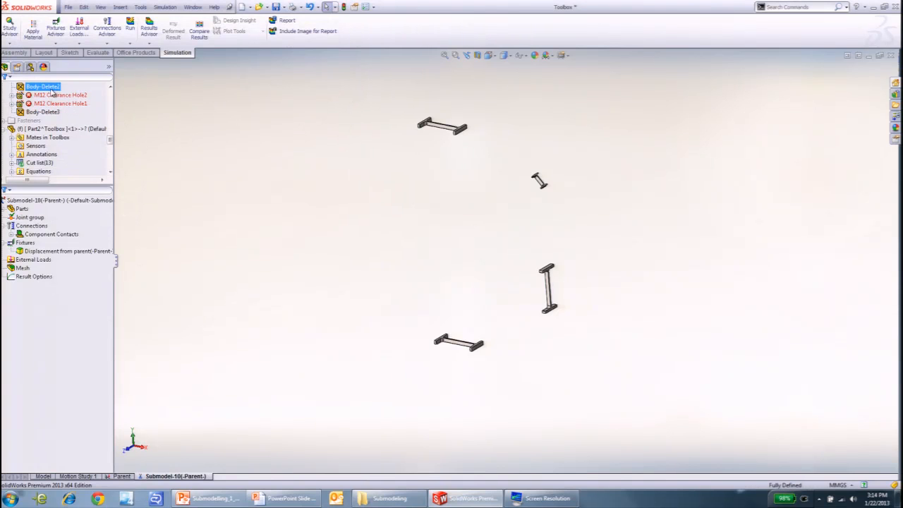
{"action": "right_click", "coordinate": [54, 89]}
{"action": "left_click", "coordinate": [66, 63]}
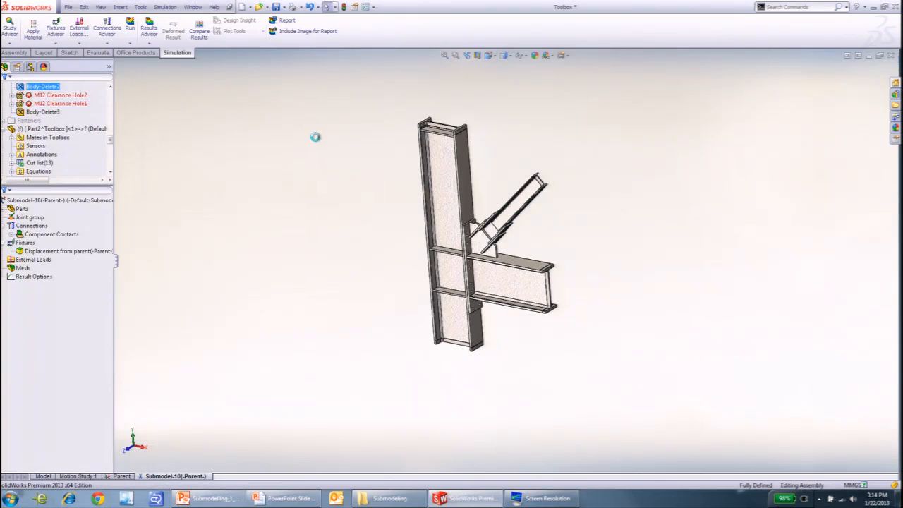
{"action": "left_click", "coordinate": [123, 219]}
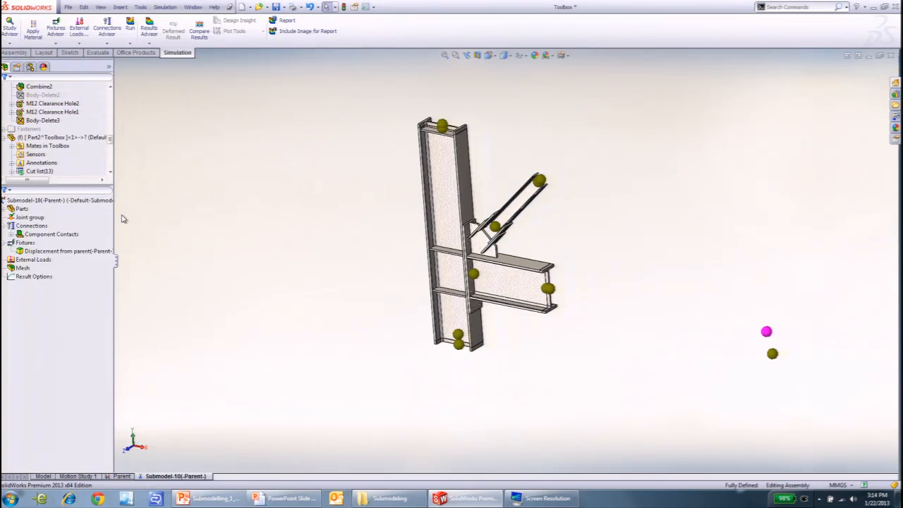
{"action": "right_click", "coordinate": [68, 208]}
{"action": "left_click", "coordinate": [105, 219]}
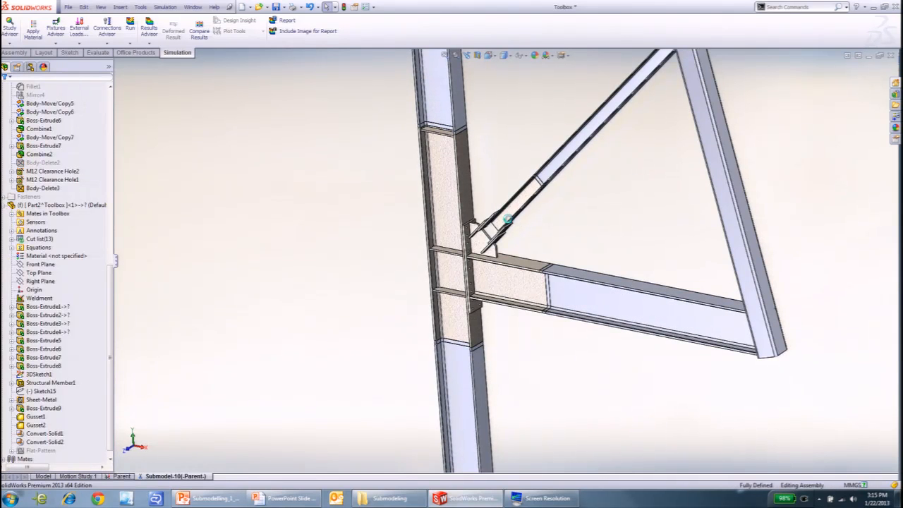
- Examine the drilled end plate and the gusset where the horizontal arm meets the column
{"action": "scroll", "coordinate": [505, 223], "scroll_direction": "down", "scroll_amount": 5}
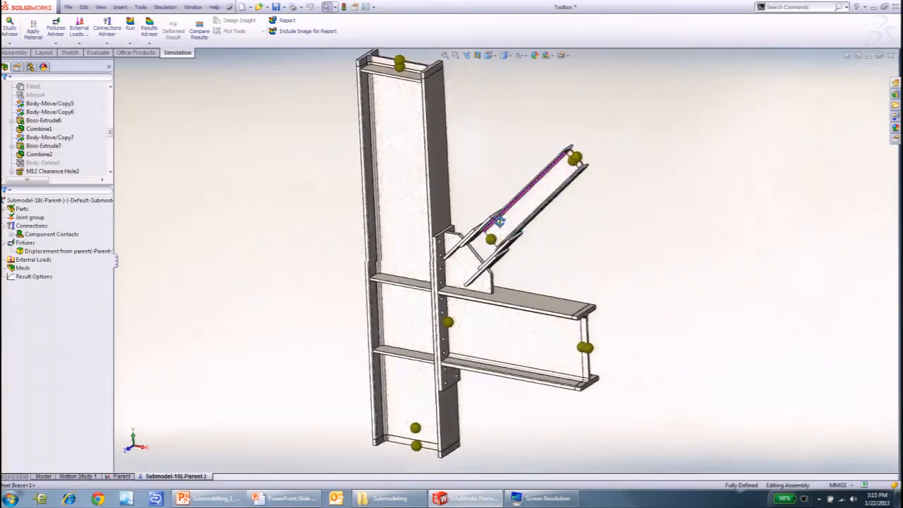
{"action": "scroll", "coordinate": [449, 281], "scroll_direction": "down", "scroll_amount": 5}
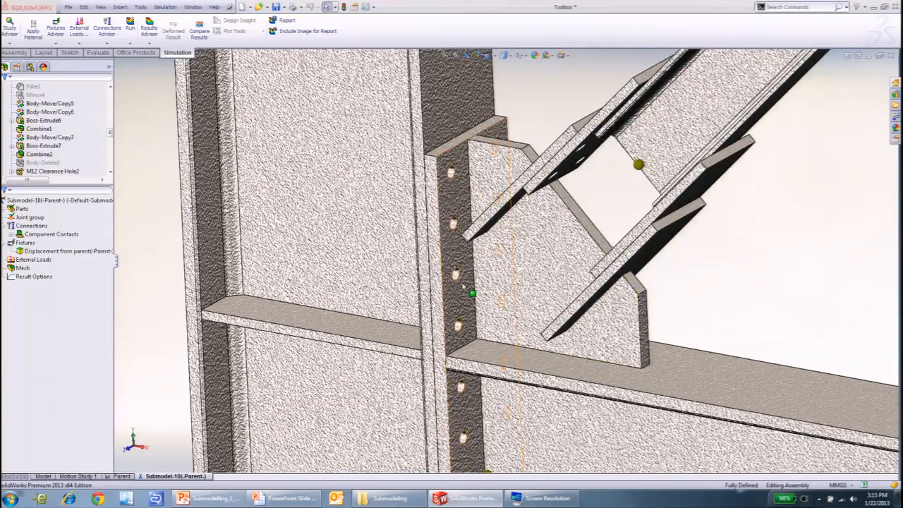
{"action": "left_click", "coordinate": [466, 260]}
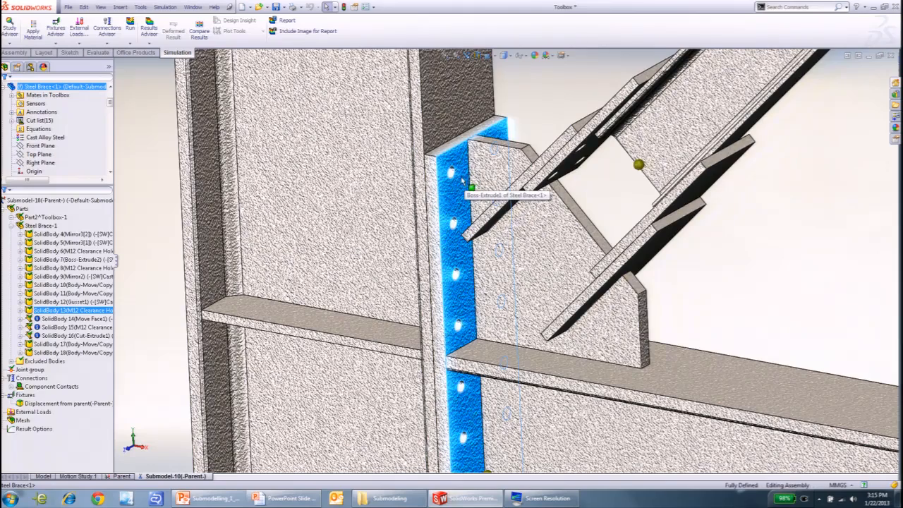
{"action": "scroll", "coordinate": [494, 233], "scroll_direction": "up", "scroll_amount": 3}
{"action": "left_click", "coordinate": [564, 300]}
{"action": "scroll", "coordinate": [570, 305], "scroll_direction": "down", "scroll_amount": 2}
{"action": "middle_click_drag", "start_coordinate": [571, 306], "coordinate": [591, 322]}
- Examine the diagonal's connection plates, its end slice and the way it joins the column
{"action": "left_click", "coordinate": [575, 197]}
{"action": "left_click", "coordinate": [632, 196]}
{"action": "middle_click_drag", "start_coordinate": [596, 204], "coordinate": [481, 125]}
{"action": "scroll", "coordinate": [590, 263], "scroll_direction": "up", "scroll_amount": 8}
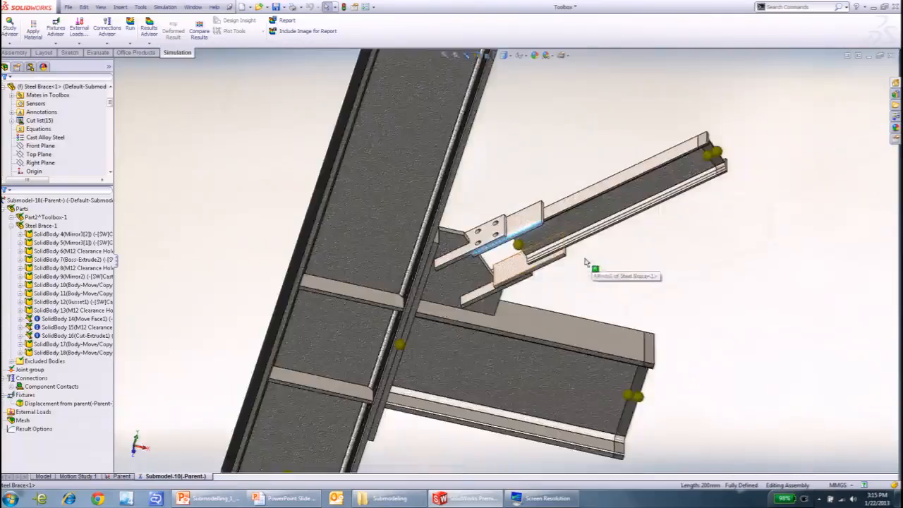
{"action": "scroll", "coordinate": [585, 262], "scroll_direction": "down", "scroll_amount": 6}
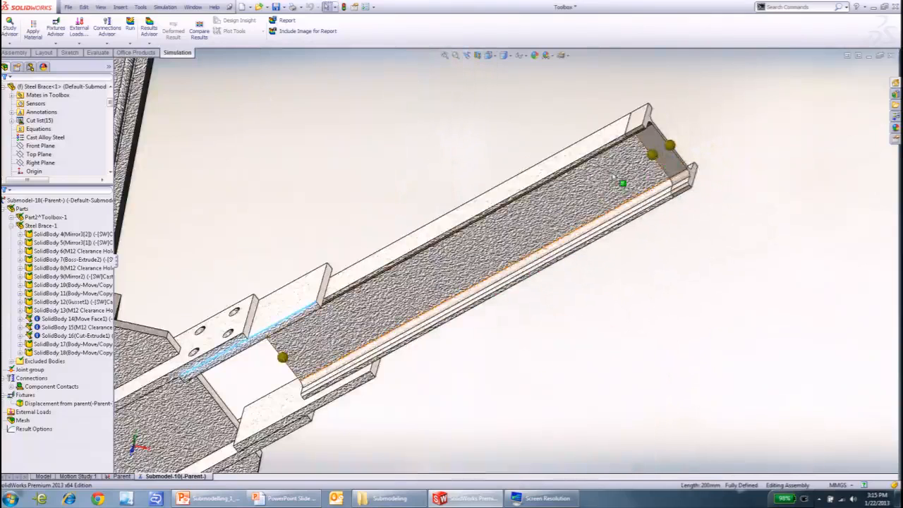
{"action": "scroll", "coordinate": [607, 184], "scroll_direction": "up", "scroll_amount": 4}
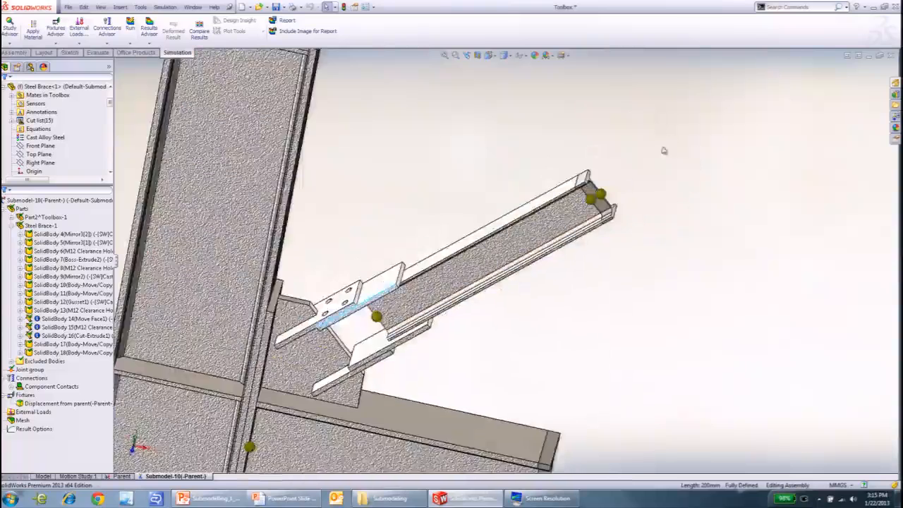
{"action": "scroll", "coordinate": [276, 77], "scroll_direction": "up", "scroll_amount": 5}
{"action": "scroll", "coordinate": [446, 176], "scroll_direction": "down", "scroll_amount": 3}
{"action": "middle_click_drag", "start_coordinate": [409, 317], "coordinate": [379, 294]}
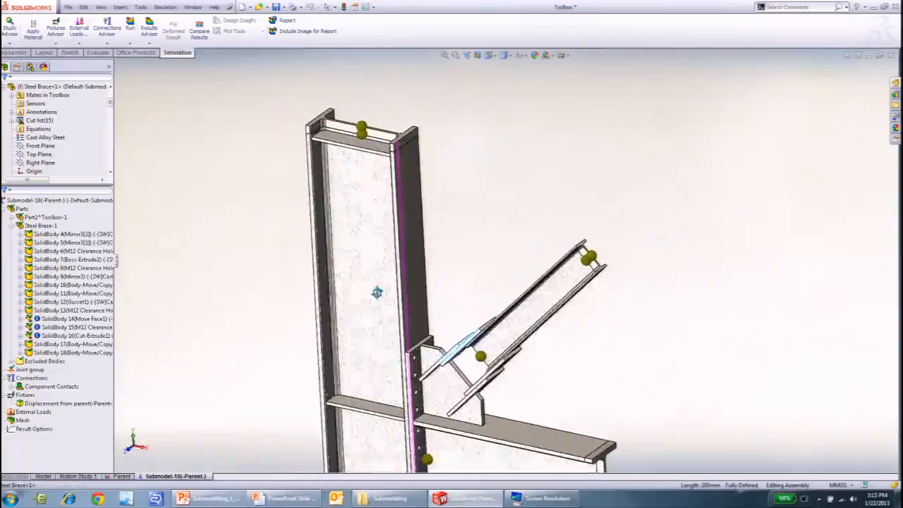
- Treat the beam bodies Move Face1, M12 Clearance Hole and Cut-Extrude1 of Steel Brace as solids
{"action": "left_click", "coordinate": [74, 318]}
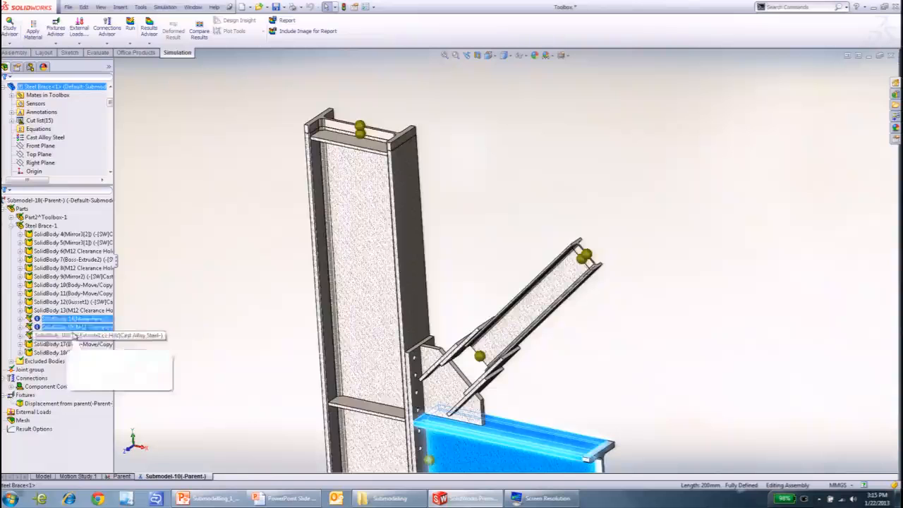
{"action": "left_click", "coordinate": [75, 335], "text": "shift"}
{"action": "right_click", "coordinate": [83, 339]}
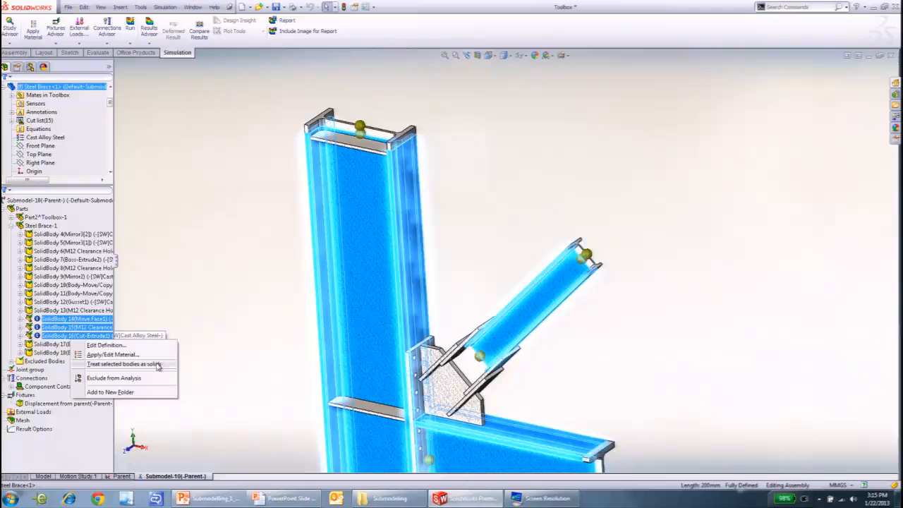
{"action": "left_click", "coordinate": [156, 365]}
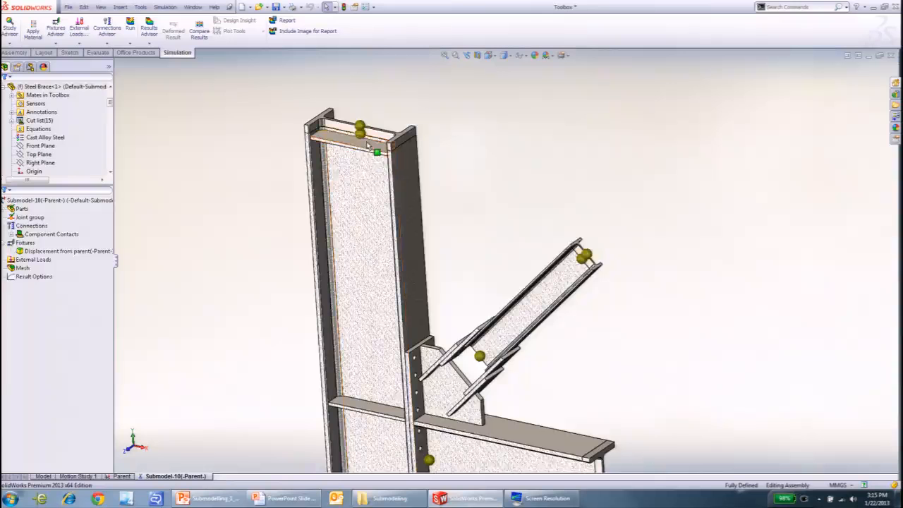
- Inspect the stiffener plate beside the column's upper slice and the overall solid submodel
{"action": "left_click", "coordinate": [342, 144]}
{"action": "scroll", "coordinate": [341, 153], "scroll_direction": "down", "scroll_amount": 2}
{"action": "scroll", "coordinate": [342, 153], "scroll_direction": "down", "scroll_amount": 2}
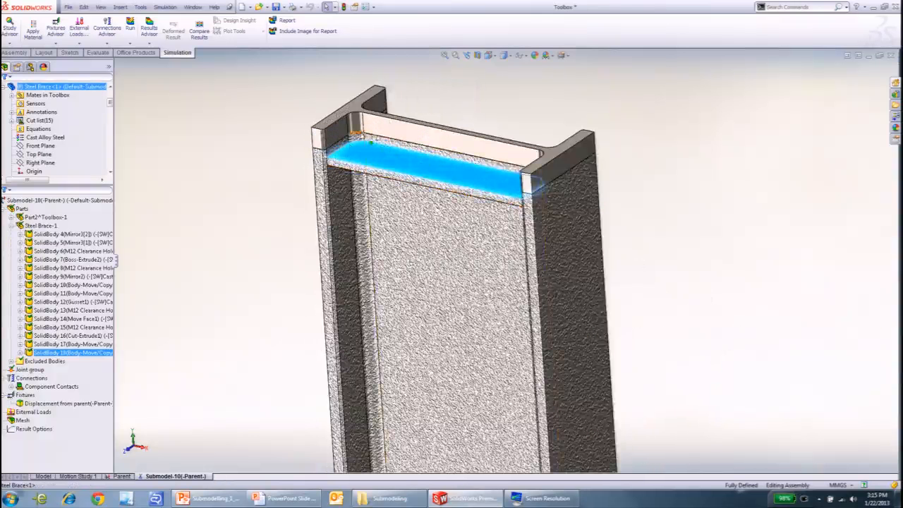
{"action": "scroll", "coordinate": [411, 274], "scroll_direction": "up", "scroll_amount": 5}
{"action": "middle_click_drag", "start_coordinate": [411, 274], "coordinate": [529, 414]}
{"action": "left_click", "coordinate": [390, 350]}
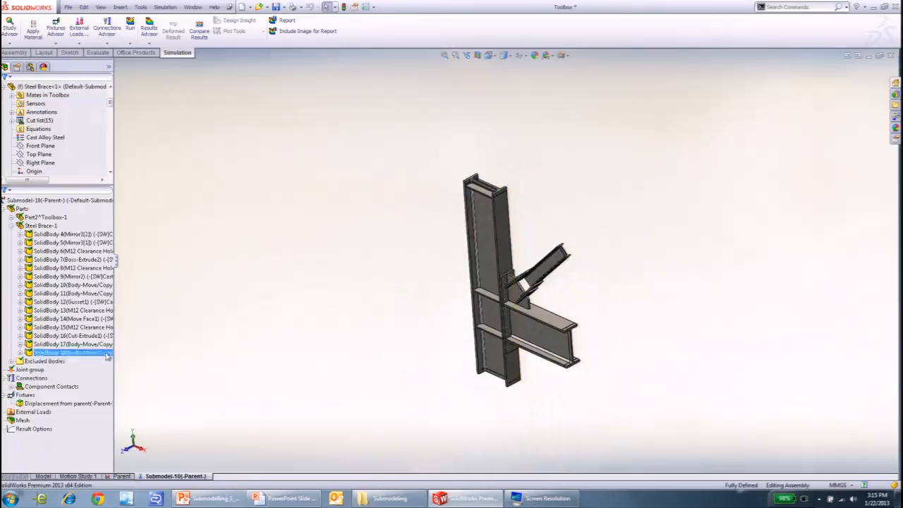
- Collapse the Steel Brace bodies and review the cut faces driven by the Displacement from parent fixture
{"action": "left_click", "coordinate": [37, 226]}
{"action": "left_click", "coordinate": [11, 226]}
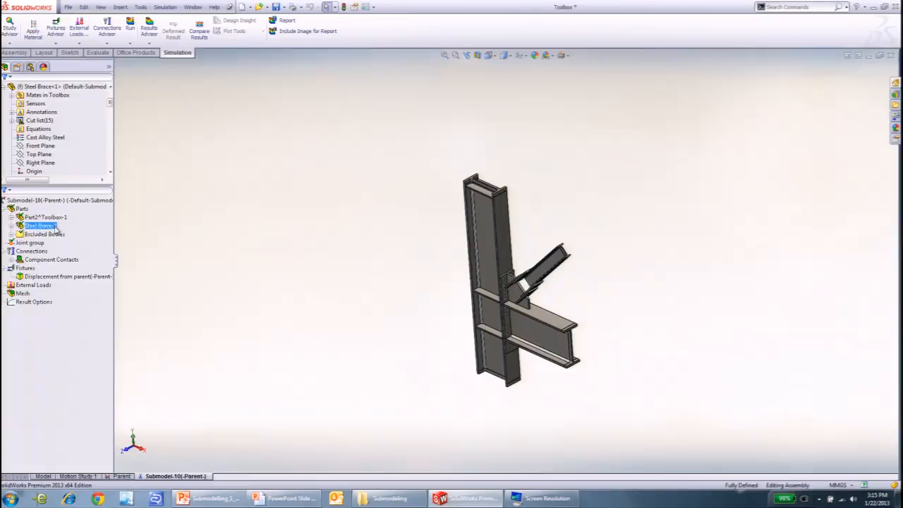
{"action": "left_click", "coordinate": [46, 251]}
{"action": "left_click", "coordinate": [34, 171]}
{"action": "left_click", "coordinate": [61, 285]}
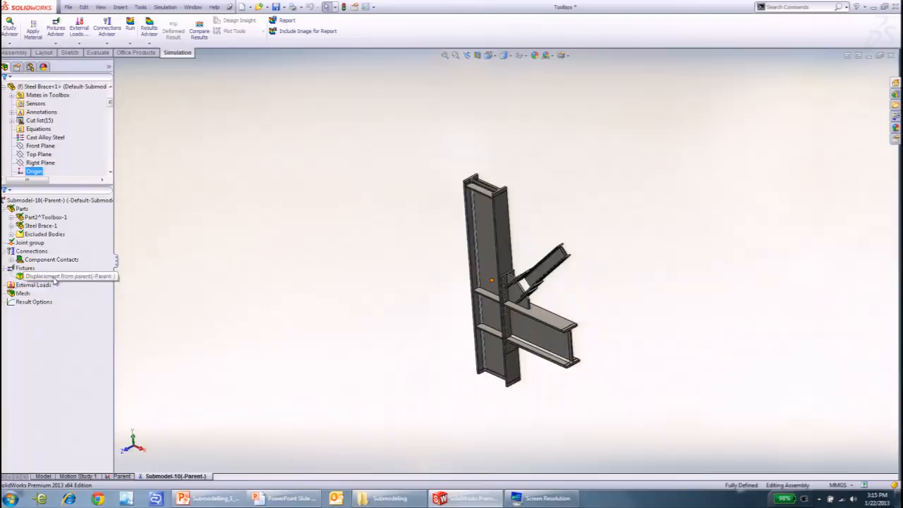
{"action": "left_click", "coordinate": [55, 277]}
{"action": "scroll", "coordinate": [536, 372], "scroll_direction": "down", "scroll_amount": 3}
{"action": "middle_click_drag", "start_coordinate": [536, 372], "coordinate": [550, 247]}
{"action": "scroll", "coordinate": [503, 366], "scroll_direction": "down", "scroll_amount": 8}
{"action": "scroll", "coordinate": [465, 292], "scroll_direction": "up", "scroll_amount": 10}
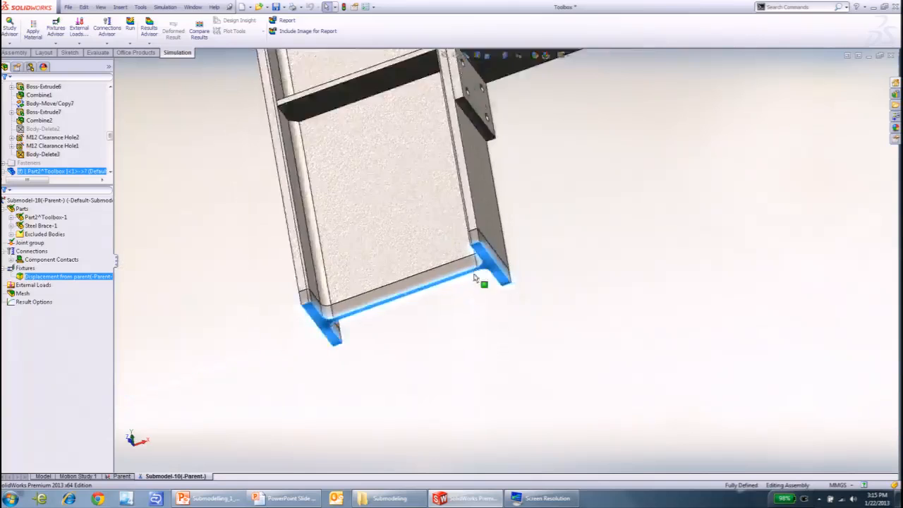
- Mesh the submodel with the default mesh density
{"action": "middle_click_drag", "start_coordinate": [464, 115], "coordinate": [452, 282]}
{"action": "left_click", "coordinate": [23, 293]}
{"action": "right_click", "coordinate": [24, 293]}
{"action": "left_click", "coordinate": [57, 312]}
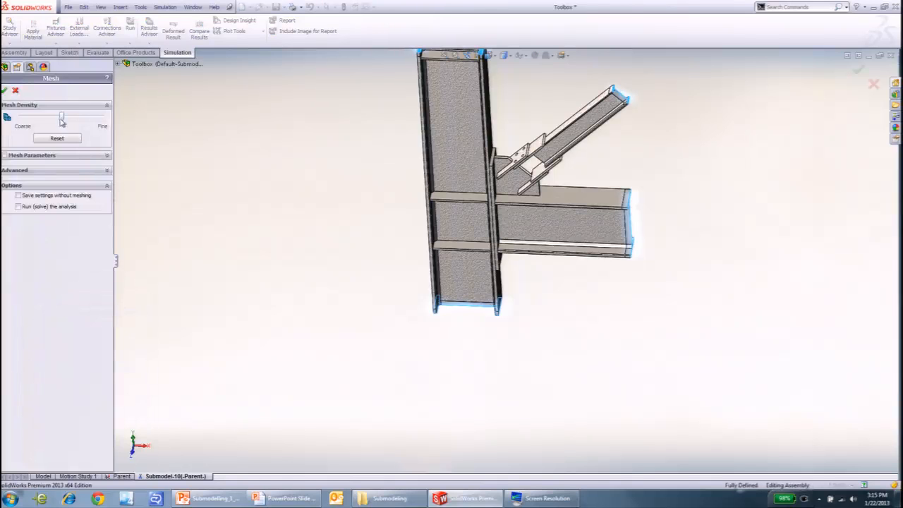
{"action": "left_click", "coordinate": [4, 90]}
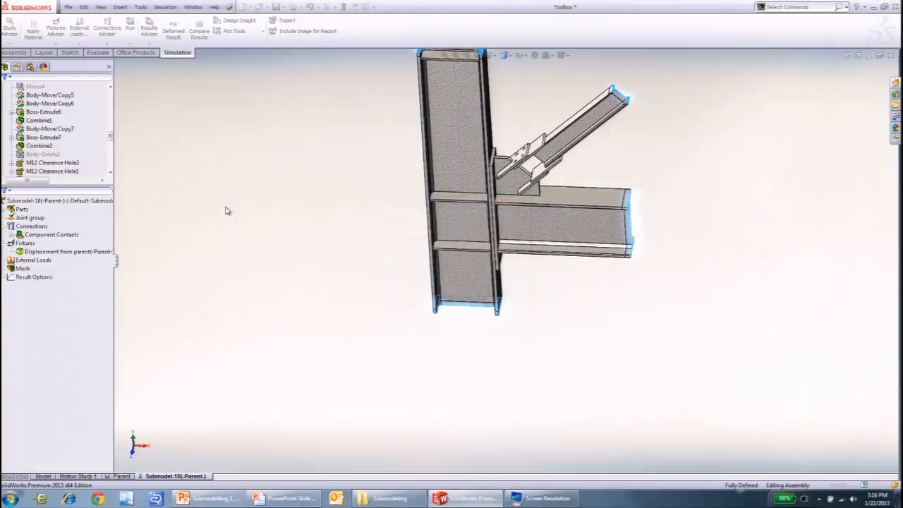
- Run the Submodel-10 study
{"action": "middle_click_drag", "start_coordinate": [242, 217], "coordinate": [169, 235]}
{"action": "left_click", "coordinate": [52, 237]}
{"action": "right_click", "coordinate": [54, 204]}
{"action": "left_click", "coordinate": [80, 210]}
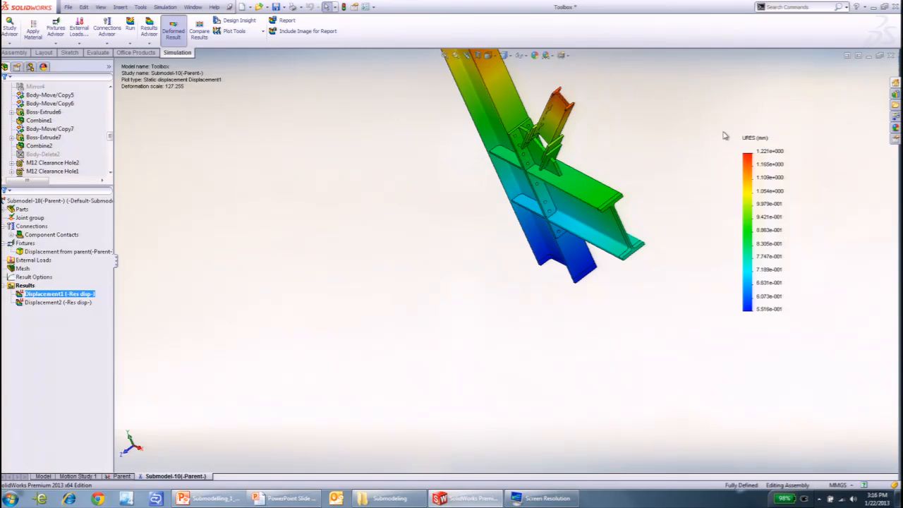
- Examine the Displacement1 plot across the column, diagonal and horizontal arm of the submodel
{"action": "mouse_move", "coordinate": [648, 151]}
{"action": "middle_mouse_down"}
{"action": "mouse_move", "coordinate": [670, 131]}
{"action": "mouse_move", "coordinate": [637, 142]}
{"action": "middle_mouse_up"}
{"action": "scroll", "coordinate": [599, 118], "scroll_direction": "down", "scroll_amount": 4}
{"action": "scroll", "coordinate": [598, 122], "scroll_direction": "up", "scroll_amount": 3}
{"action": "middle_click_drag", "start_coordinate": [529, 222], "coordinate": [471, 276]}
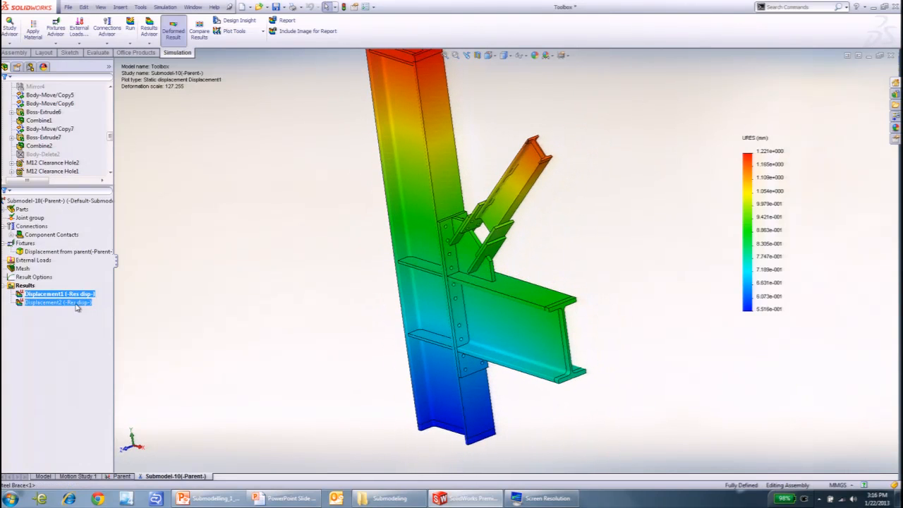
- Define a von Mises stress plot for the submodel with the default settings
{"action": "right_click", "coordinate": [28, 285]}
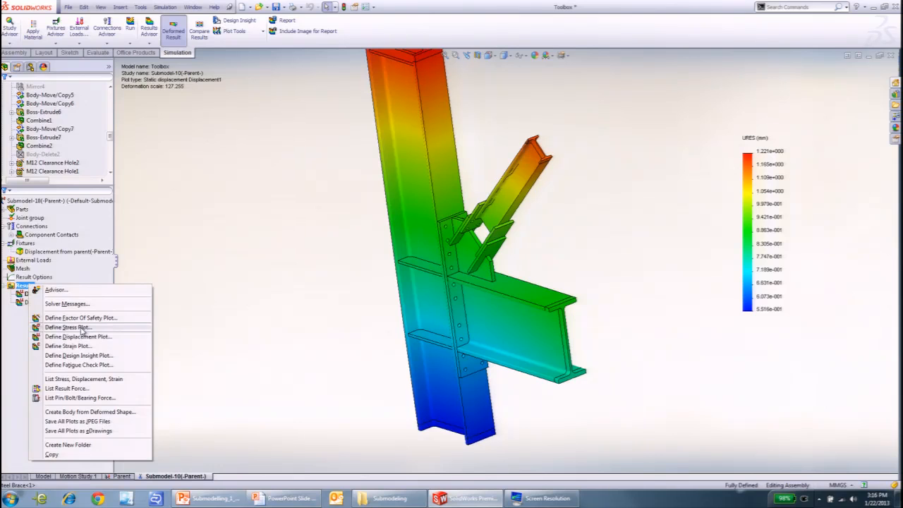
{"action": "left_click", "coordinate": [71, 328]}
{"action": "left_click", "coordinate": [3, 91]}
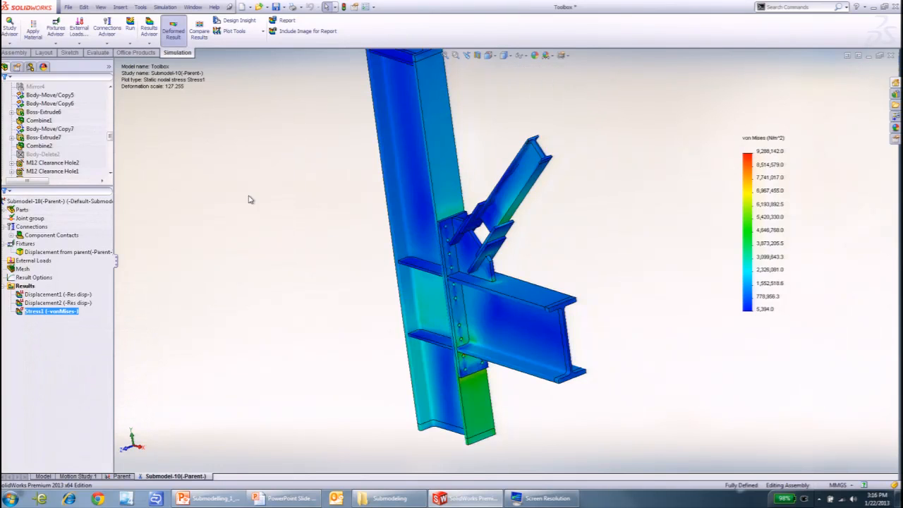
- Examine the von Mises stress around the end plate's bolt holes, the column and the diagonal's connection plates
{"action": "scroll", "coordinate": [442, 367], "scroll_direction": "down", "scroll_amount": 2}
{"action": "middle_click_drag", "start_coordinate": [441, 367], "coordinate": [395, 317]}
{"action": "scroll", "coordinate": [395, 317], "scroll_direction": "down", "scroll_amount": 6}
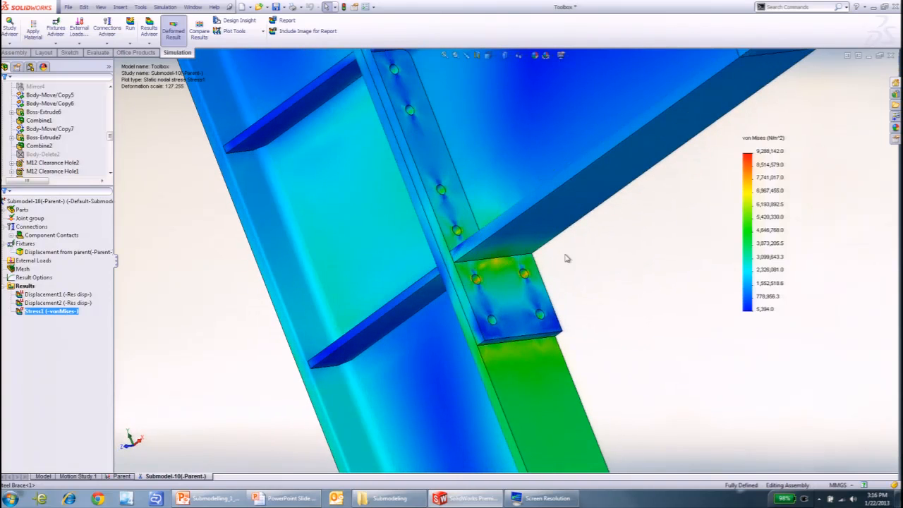
{"action": "scroll", "coordinate": [493, 263], "scroll_direction": "up", "scroll_amount": 6}
{"action": "middle_click_drag", "start_coordinate": [492, 262], "coordinate": [524, 362]}
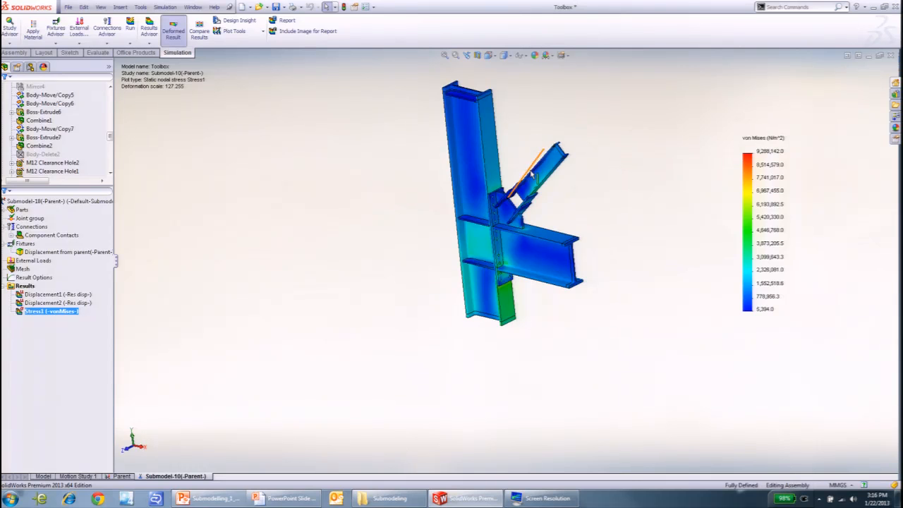
{"action": "scroll", "coordinate": [494, 194], "scroll_direction": "down", "scroll_amount": 5}
{"action": "middle_click_drag", "start_coordinate": [407, 335], "coordinate": [380, 317]}
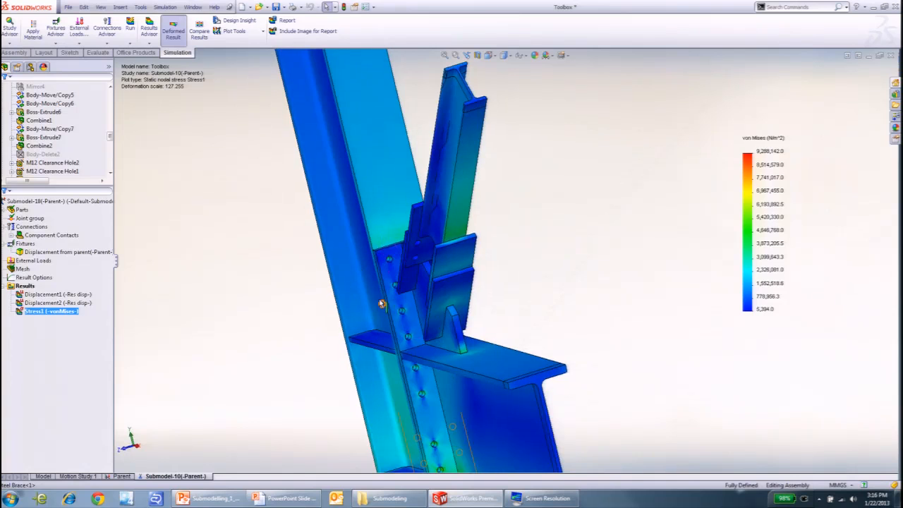
- Examine the von Mises stress along the bolt holes, gusset and stiffeners where the horizontal arm meets the column
{"action": "scroll", "coordinate": [401, 334], "scroll_direction": "down", "scroll_amount": 4}
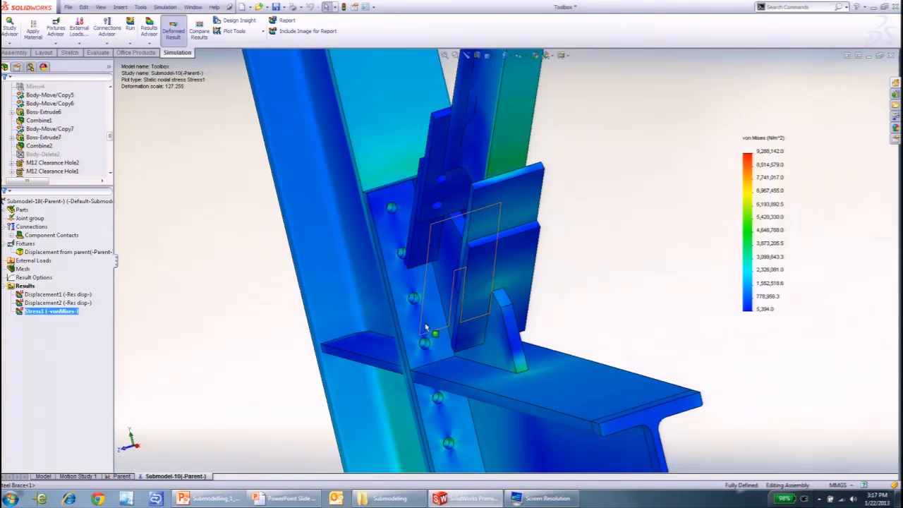
{"action": "scroll", "coordinate": [436, 251], "scroll_direction": "up", "scroll_amount": 3}
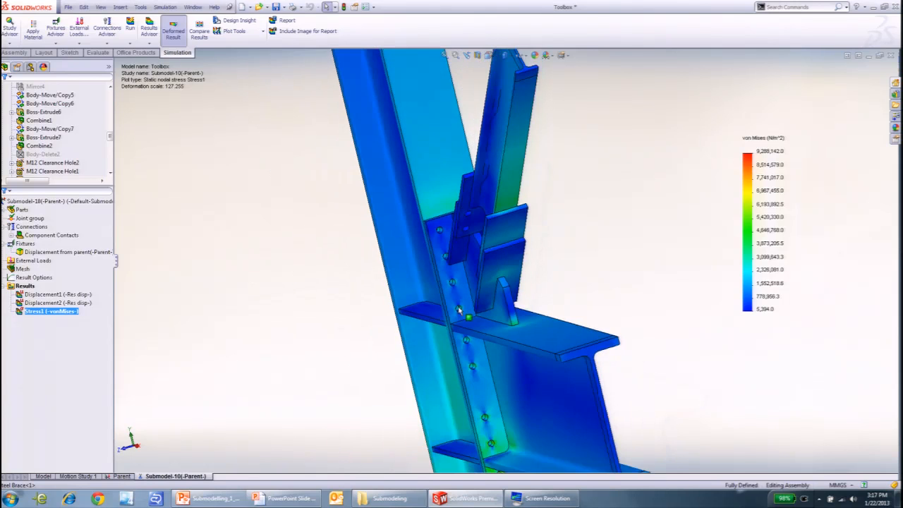
{"action": "scroll", "coordinate": [468, 336], "scroll_direction": "down", "scroll_amount": 3}
{"action": "middle_click_drag", "start_coordinate": [469, 337], "coordinate": [538, 280]}
{"action": "scroll", "coordinate": [539, 280], "scroll_direction": "down", "scroll_amount": 2}
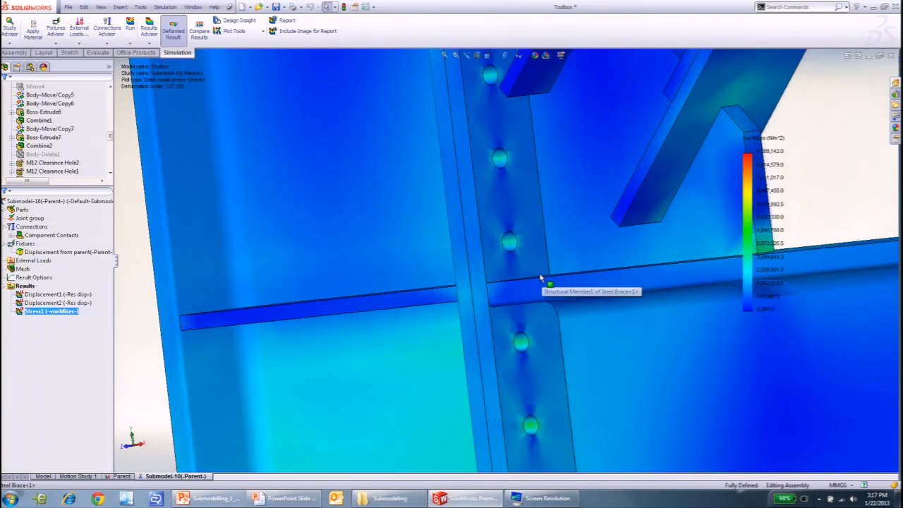
{"action": "scroll", "coordinate": [539, 280], "scroll_direction": "up", "scroll_amount": 2}
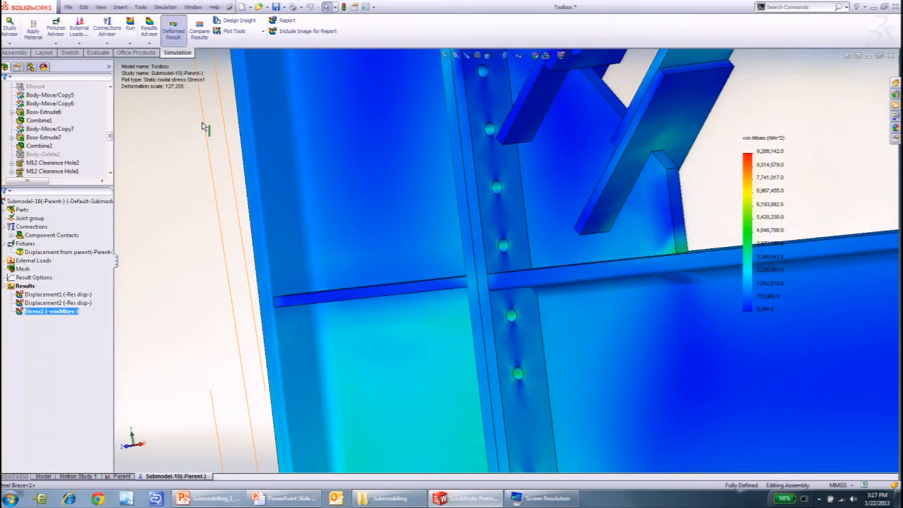
{"action": "left_click", "coordinate": [221, 95]}
{"action": "scroll", "coordinate": [184, 188], "scroll_direction": "up", "scroll_amount": 4}
{"action": "left_click", "coordinate": [11, 227]}
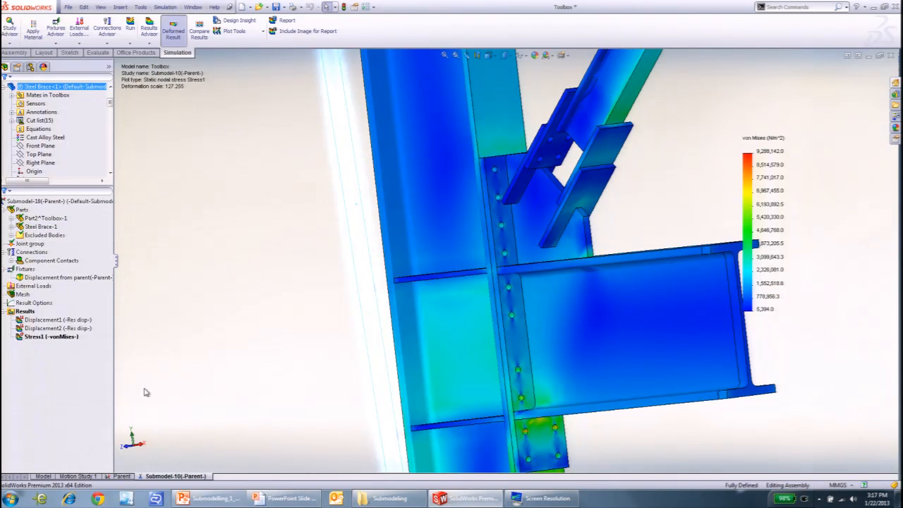
- Duplicate the Submodel-10 study as a new study named Bolt
{"action": "right_click", "coordinate": [165, 478]}
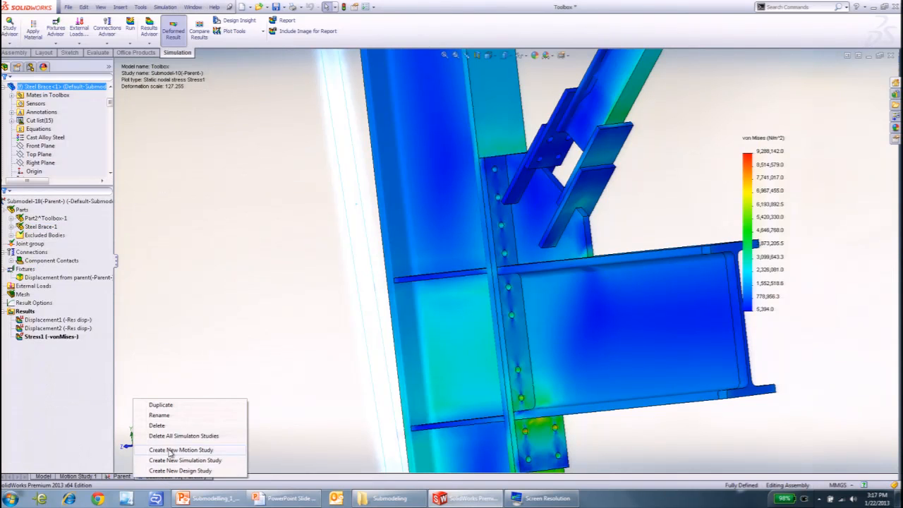
{"action": "left_click", "coordinate": [171, 407]}
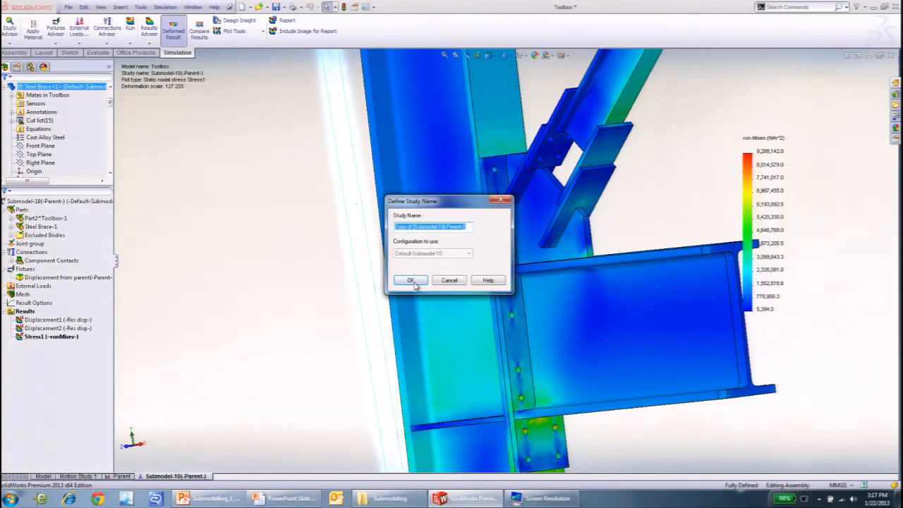
{"action": "type", "text": "Bol"}
{"action": "key", "text": "Return"}
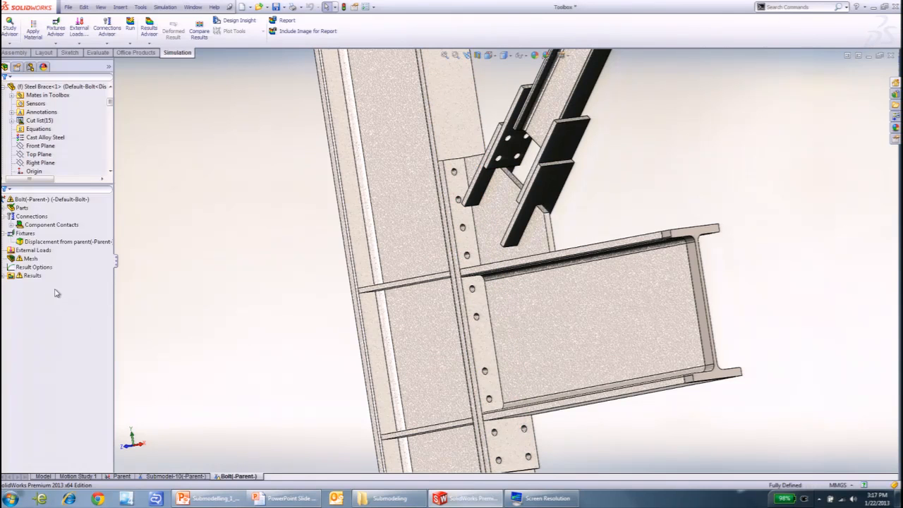
- Define a No Penetration contact set between the hidden rear face of the end plate and the column flange face
{"action": "right_click", "coordinate": [33, 216]}
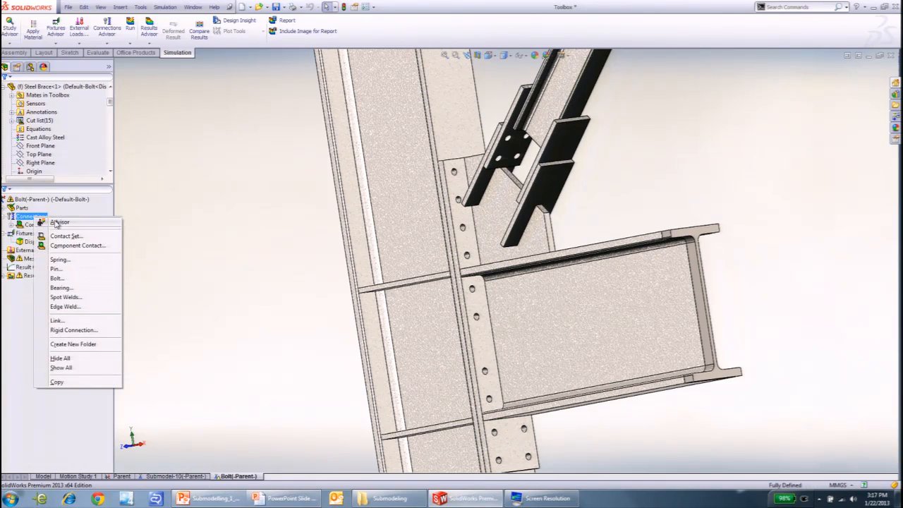
{"action": "left_click", "coordinate": [65, 236]}
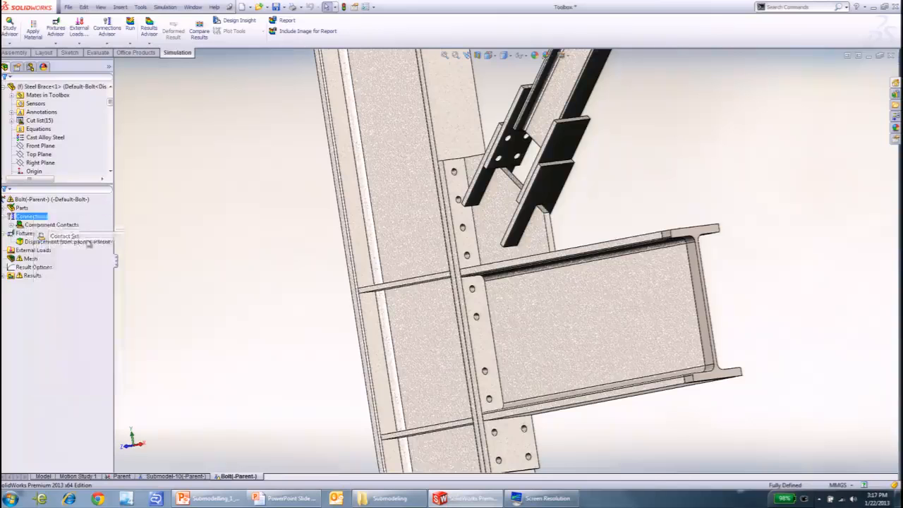
{"action": "scroll", "coordinate": [484, 201], "scroll_direction": "down", "scroll_amount": 3}
{"action": "left_click", "coordinate": [481, 197]}
{"action": "left_click", "coordinate": [51, 227]}
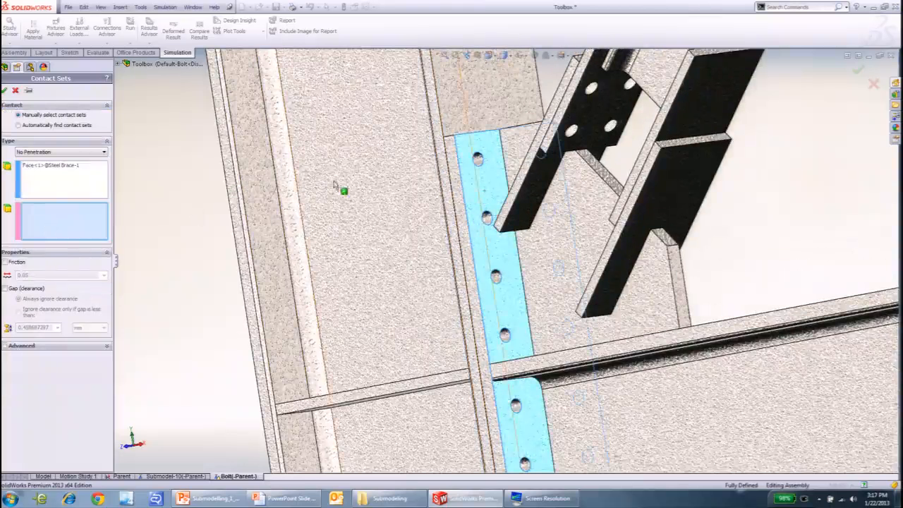
{"action": "left_click", "coordinate": [62, 168]}
{"action": "key", "text": "Delete"}
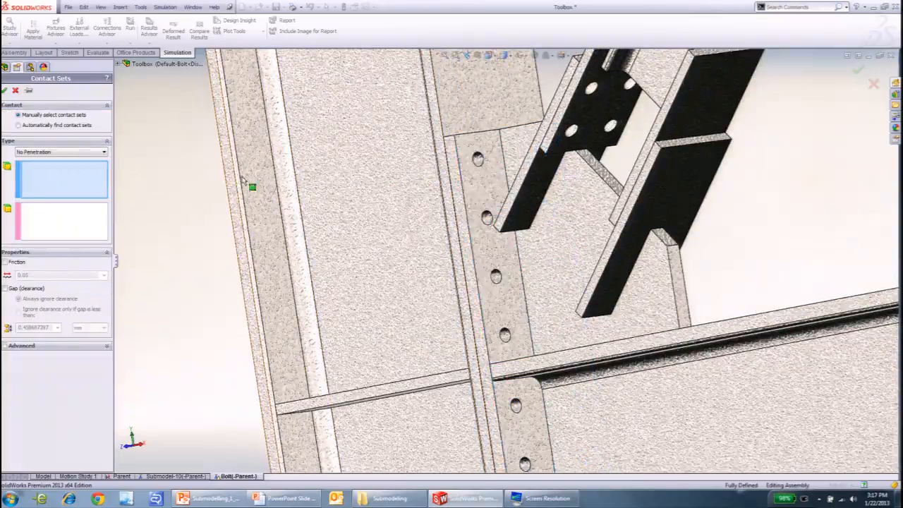
{"action": "right_click", "coordinate": [469, 150]}
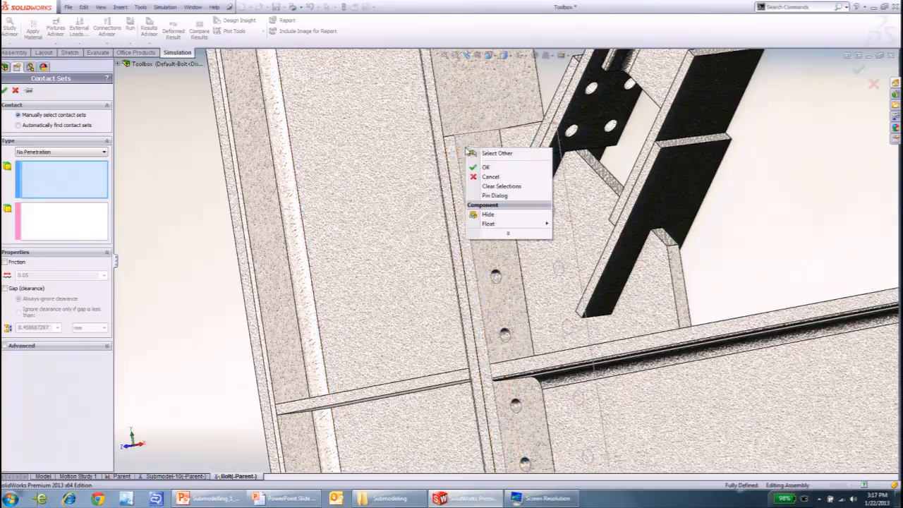
{"action": "left_click", "coordinate": [501, 155]}
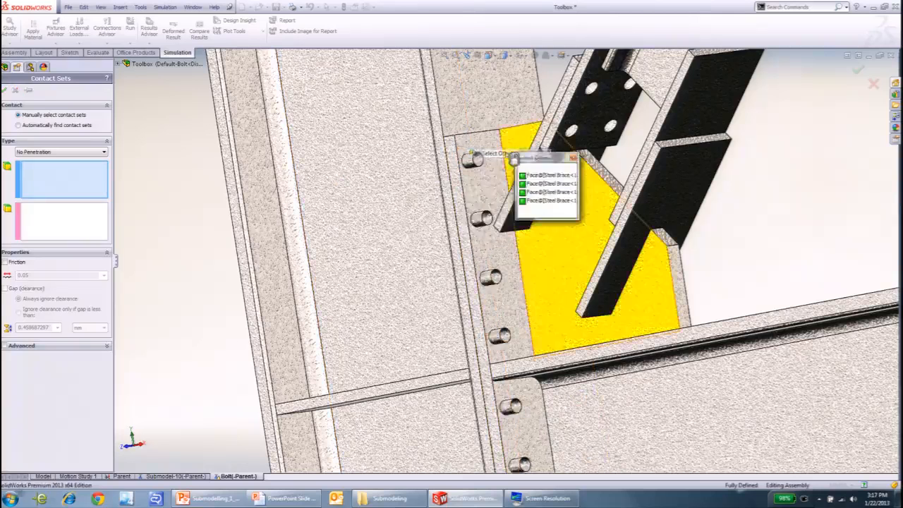
{"action": "left_click", "coordinate": [531, 166]}
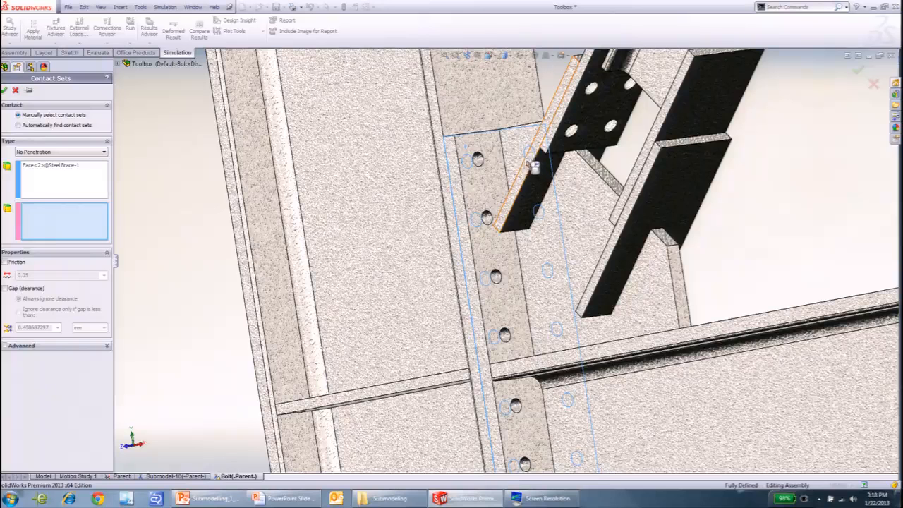
{"action": "left_click", "coordinate": [496, 115]}
{"action": "right_click", "coordinate": [490, 110]}
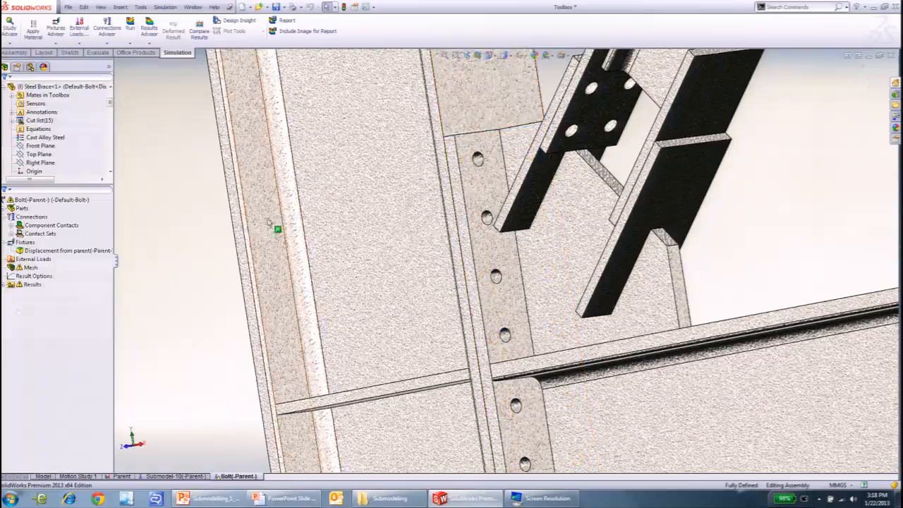
- Start a bolt connector and select the hole edges on both sides of the end plate's uppermost bolt hole
{"action": "scroll", "coordinate": [276, 274], "scroll_direction": "up", "scroll_amount": 3}
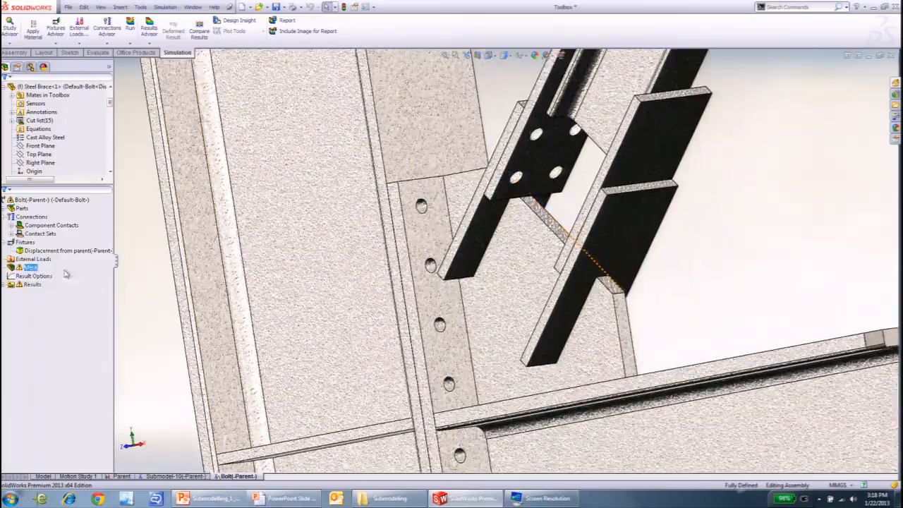
{"action": "left_click", "coordinate": [33, 260]}
{"action": "right_click", "coordinate": [34, 217]}
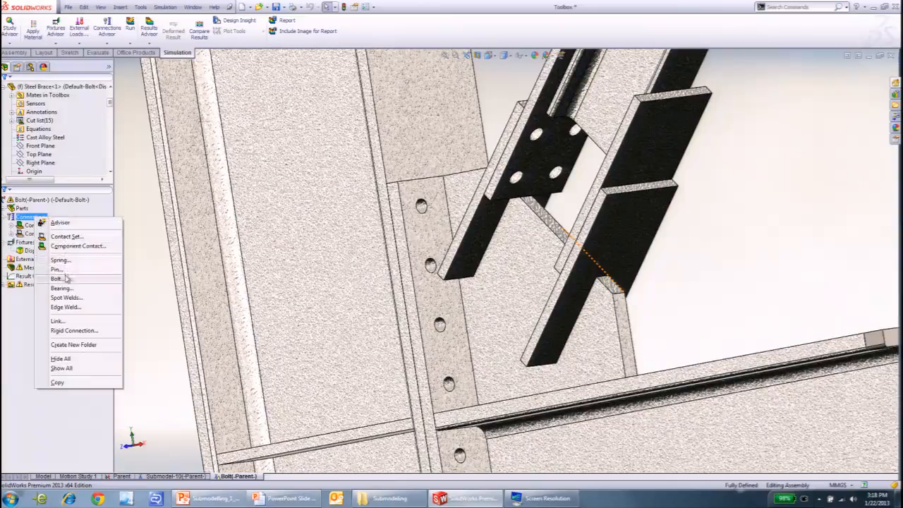
{"action": "left_click", "coordinate": [57, 278]}
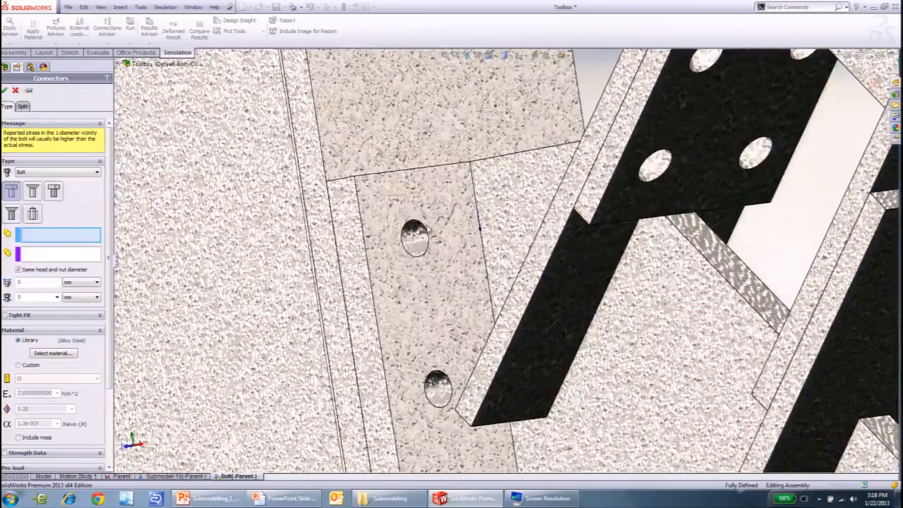
{"action": "left_click", "coordinate": [425, 239]}
{"action": "middle_click_drag", "start_coordinate": [414, 264], "coordinate": [502, 252]}
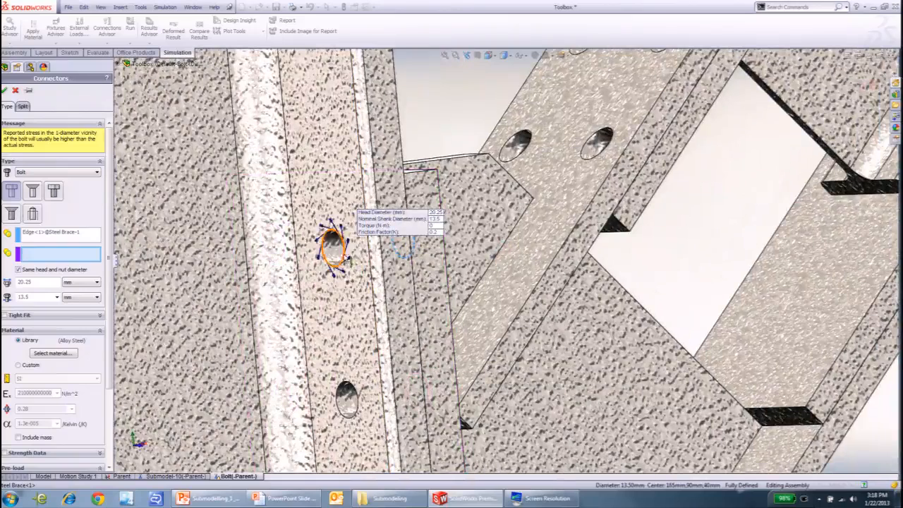
{"action": "left_click", "coordinate": [347, 259]}
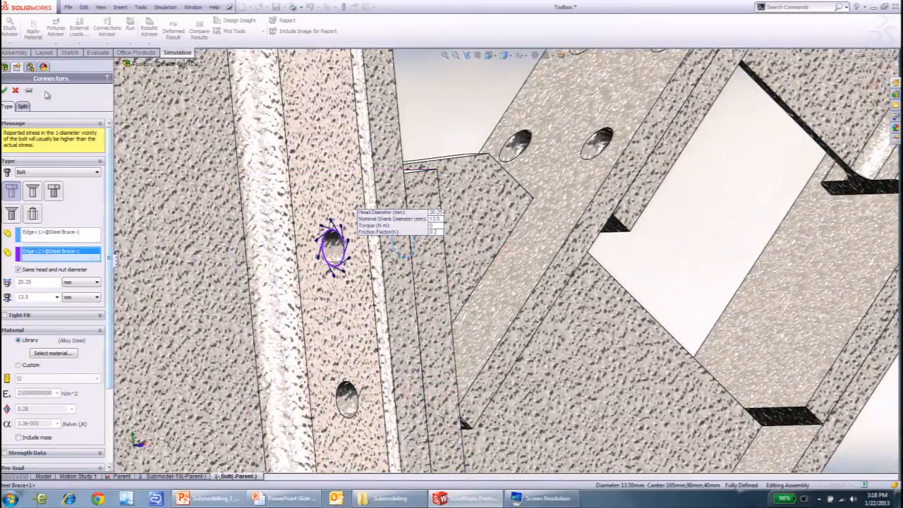
- Give the bolt connector an axial pre-load of 100 N and create it
{"action": "left_click_drag", "start_coordinate": [109, 211], "coordinate": [105, 295]}
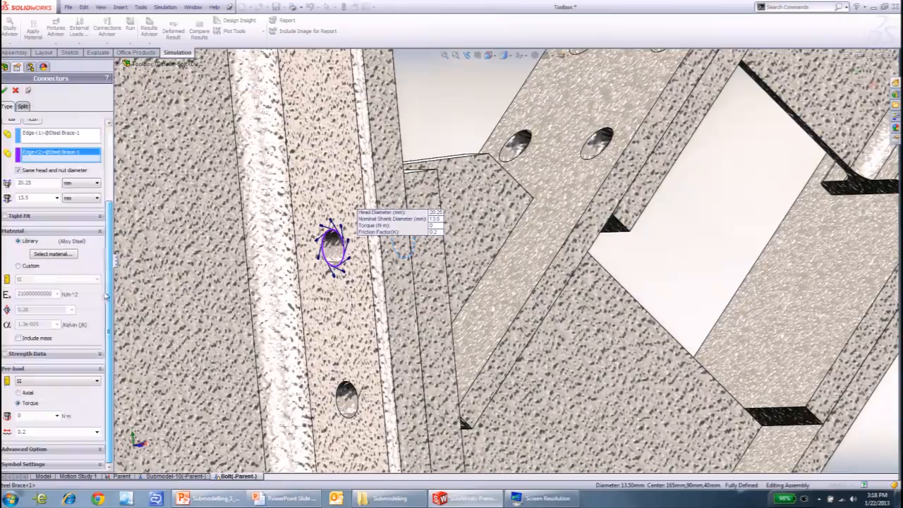
{"action": "left_click", "coordinate": [18, 392]}
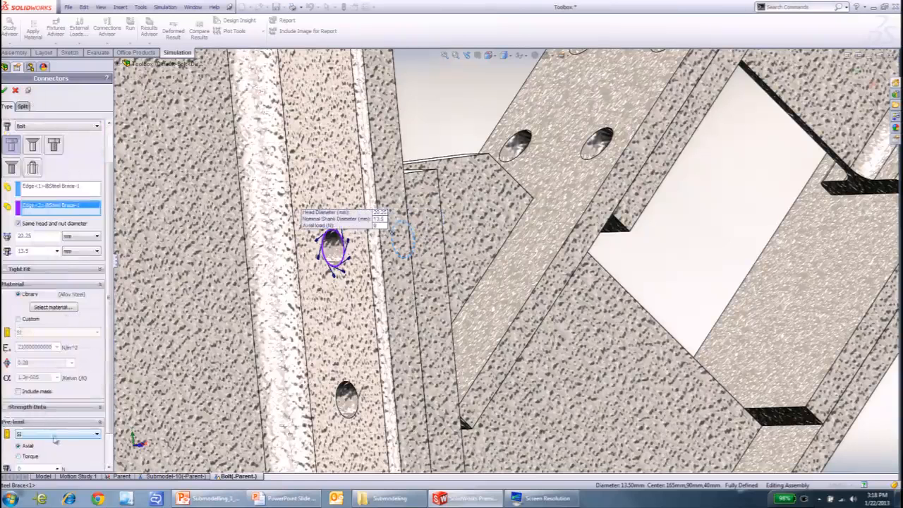
{"action": "scroll", "coordinate": [42, 425], "scroll_direction": "down", "scroll_amount": 1}
{"action": "type", "text": "100"}
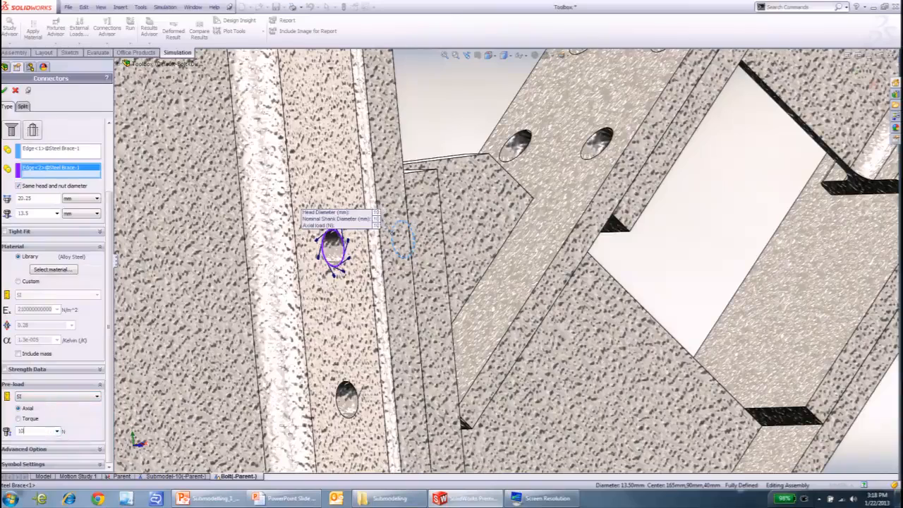
{"action": "left_click", "coordinate": [4, 90]}
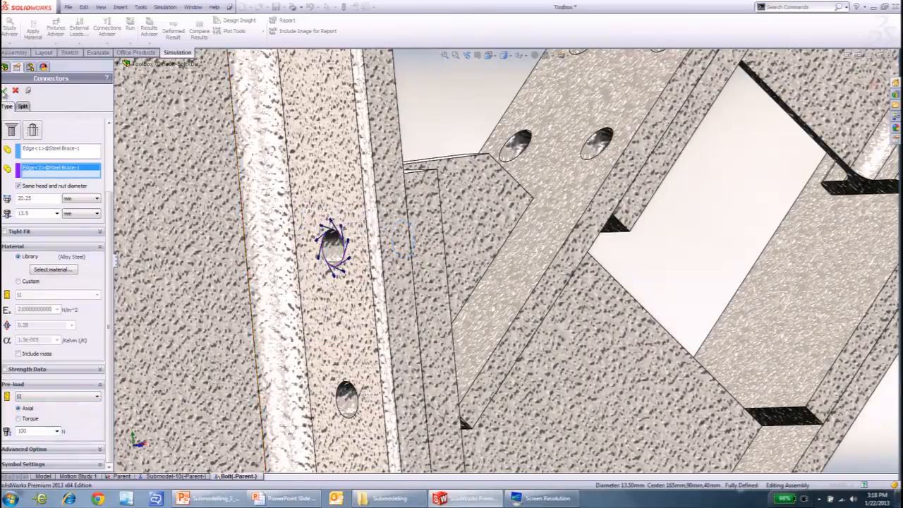
- Add a second bolt connector through the uppermost hole on the opposite side of the end plate, reusing the same settings
{"action": "scroll", "coordinate": [439, 223], "scroll_direction": "up", "scroll_amount": 5}
{"action": "middle_click_drag", "start_coordinate": [441, 227], "coordinate": [298, 259]}
{"action": "middle_click_drag", "start_coordinate": [590, 305], "coordinate": [532, 296]}
{"action": "scroll", "coordinate": [531, 297], "scroll_direction": "down", "scroll_amount": 4}
{"action": "scroll", "coordinate": [531, 275], "scroll_direction": "down", "scroll_amount": 4}
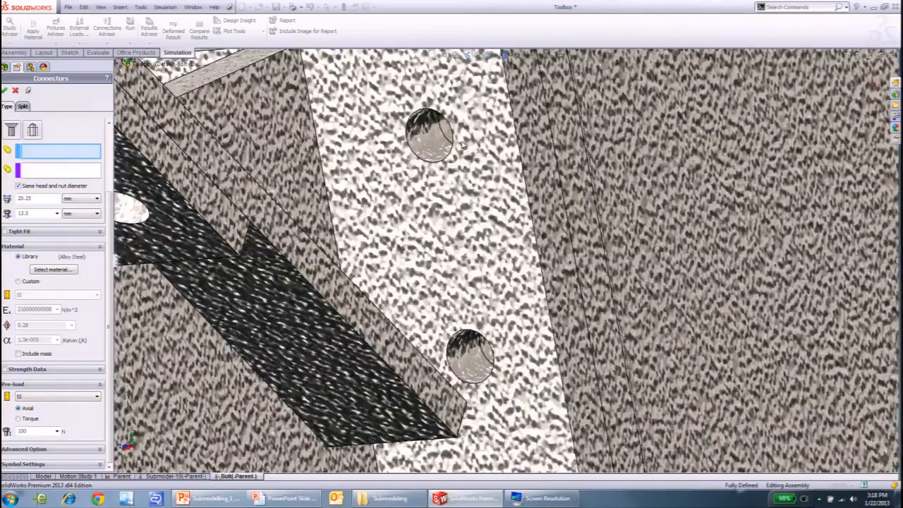
{"action": "left_click", "coordinate": [451, 142]}
{"action": "scroll", "coordinate": [505, 260], "scroll_direction": "up", "scroll_amount": 4}
{"action": "middle_click_drag", "start_coordinate": [487, 269], "coordinate": [378, 253]}
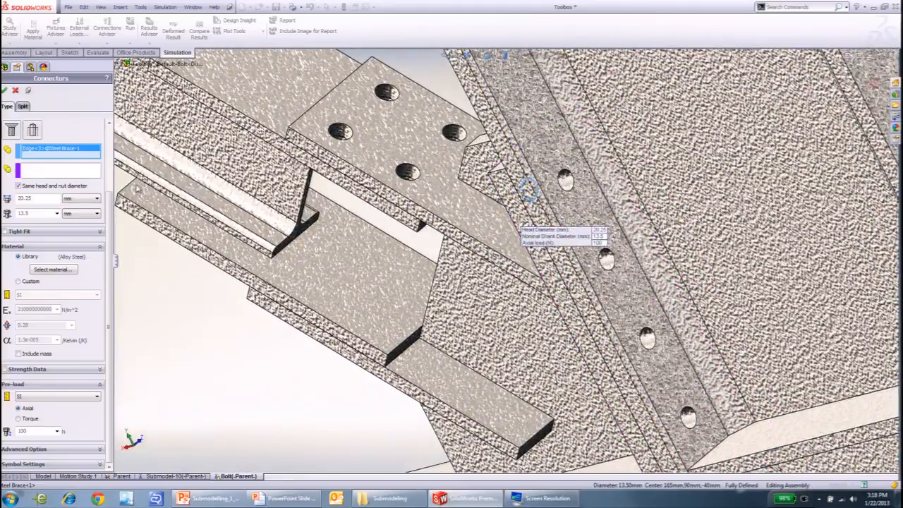
{"action": "right_click", "coordinate": [565, 201]}
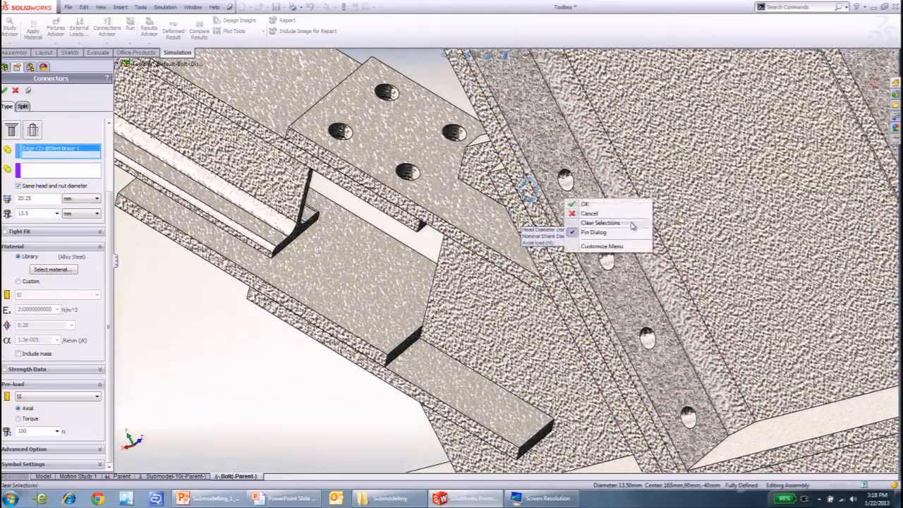
{"action": "left_click", "coordinate": [70, 173]}
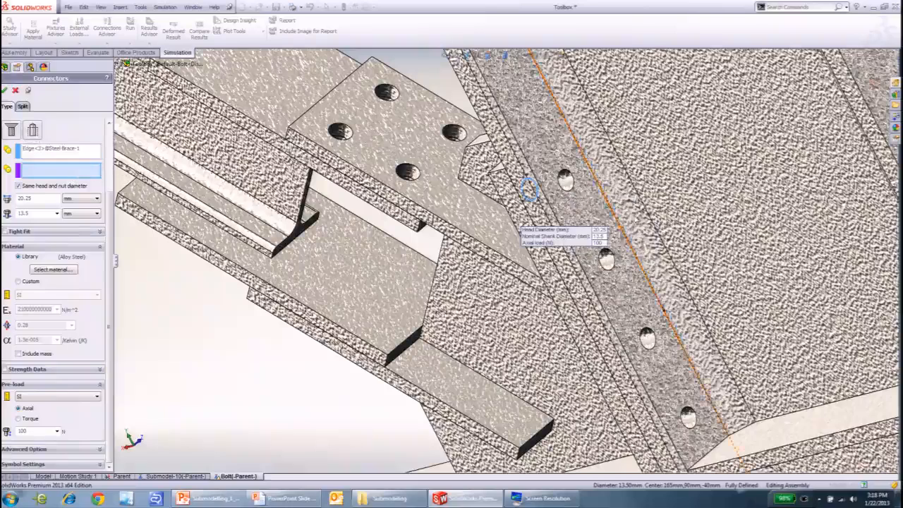
{"action": "left_click", "coordinate": [574, 183]}
{"action": "right_click", "coordinate": [577, 185]}
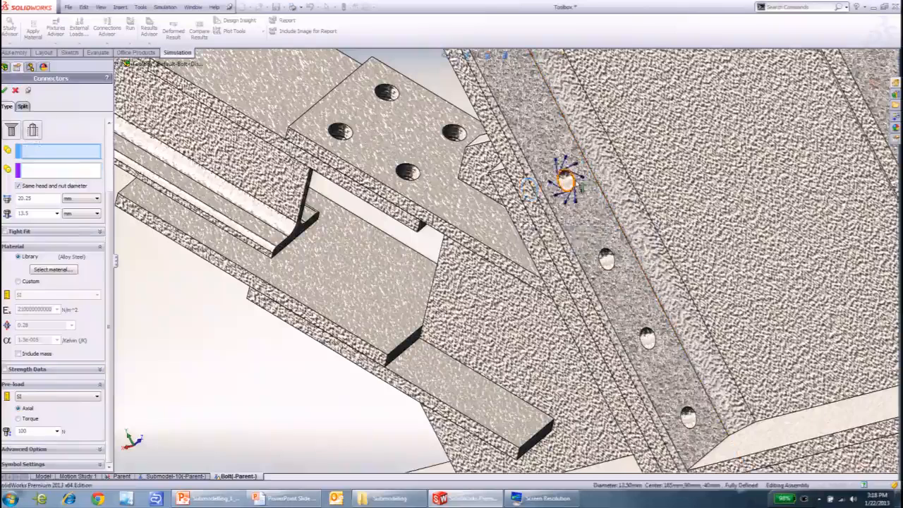
- Add a bolt connector through the lowest outer hole of the end plate, below the horizontal arm
{"action": "scroll", "coordinate": [577, 187], "scroll_direction": "up", "scroll_amount": 8}
{"action": "scroll", "coordinate": [618, 275], "scroll_direction": "down", "scroll_amount": 10}
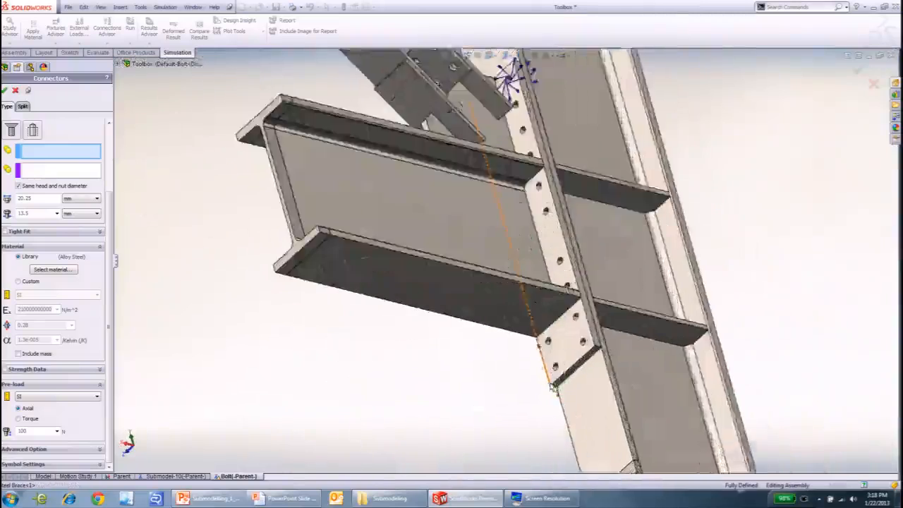
{"action": "left_click", "coordinate": [506, 290]}
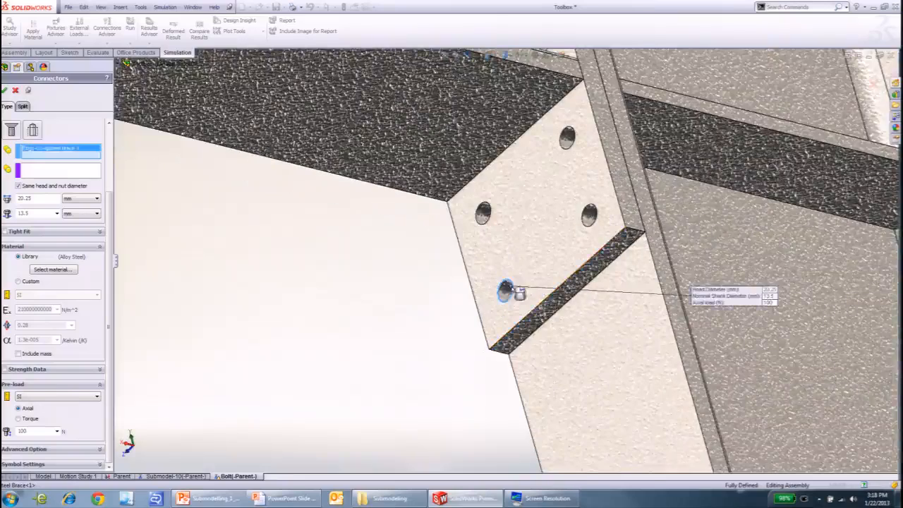
{"action": "middle_click_drag", "start_coordinate": [547, 329], "coordinate": [474, 335]}
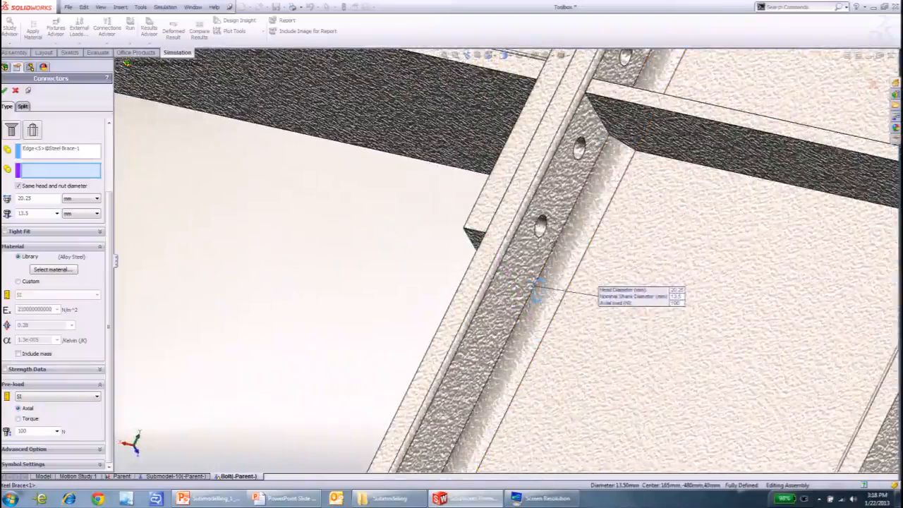
{"action": "middle_click_drag", "start_coordinate": [549, 314], "coordinate": [466, 258]}
{"action": "left_click", "coordinate": [676, 327]}
{"action": "right_click", "coordinate": [675, 327]}
- Add a bolt connector through the other lowest hole of the end plate and finish defining connectors
{"action": "scroll", "coordinate": [673, 327], "scroll_direction": "up", "scroll_amount": 3}
{"action": "middle_click_drag", "start_coordinate": [604, 322], "coordinate": [728, 327]}
{"action": "scroll", "coordinate": [663, 290], "scroll_direction": "down", "scroll_amount": 4}
{"action": "left_click", "coordinate": [534, 227]}
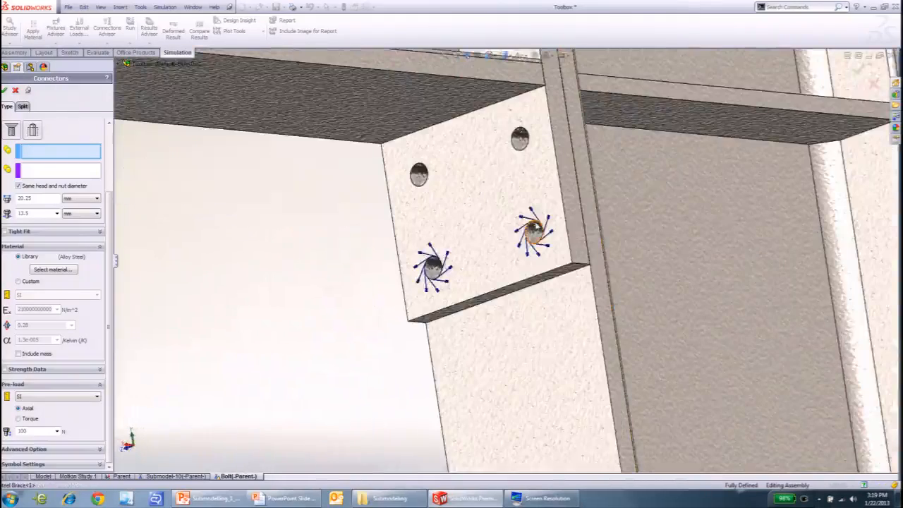
{"action": "right_click", "coordinate": [536, 225]}
{"action": "left_click", "coordinate": [536, 224]}
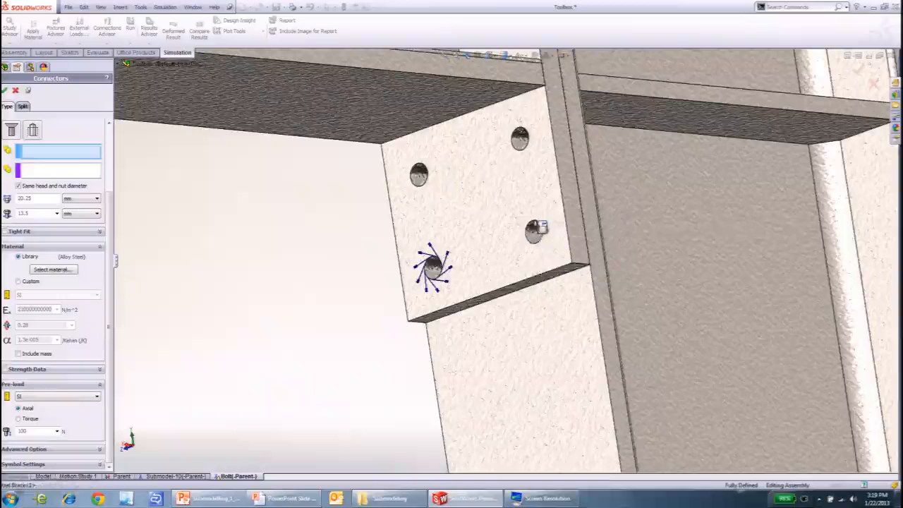
{"action": "left_click", "coordinate": [534, 227]}
{"action": "middle_click_drag", "start_coordinate": [626, 252], "coordinate": [524, 289]}
{"action": "left_click", "coordinate": [511, 229]}
{"action": "right_click", "coordinate": [513, 229]}
{"action": "scroll", "coordinate": [400, 230], "scroll_direction": "up", "scroll_amount": 3}
{"action": "scroll", "coordinate": [400, 229], "scroll_direction": "up", "scroll_amount": 5}
{"action": "left_click", "coordinate": [16, 90]}
- Mesh and run the Bolt study
{"action": "middle_click_drag", "start_coordinate": [302, 273], "coordinate": [369, 334]}
{"action": "scroll", "coordinate": [418, 298], "scroll_direction": "up", "scroll_amount": 2}
{"action": "middle_click_drag", "start_coordinate": [443, 280], "coordinate": [377, 181]}
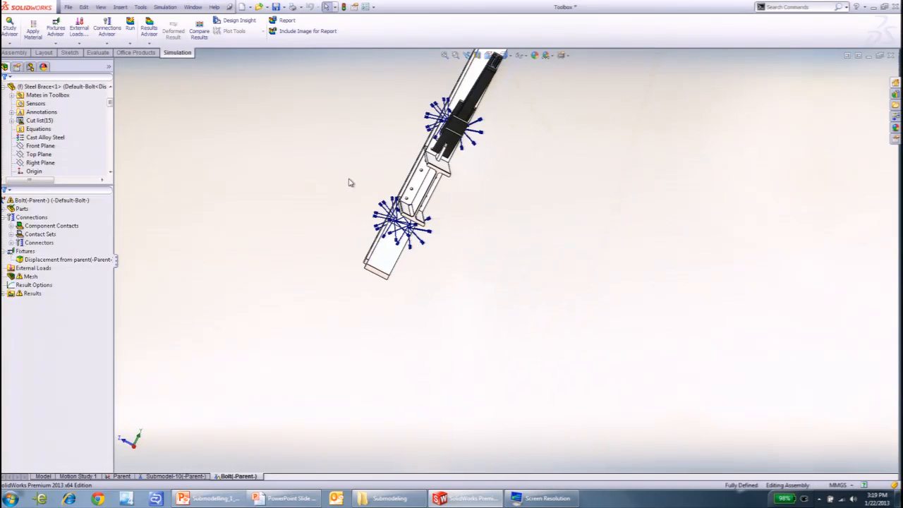
{"action": "right_click", "coordinate": [54, 199]}
{"action": "left_click", "coordinate": [117, 212]}
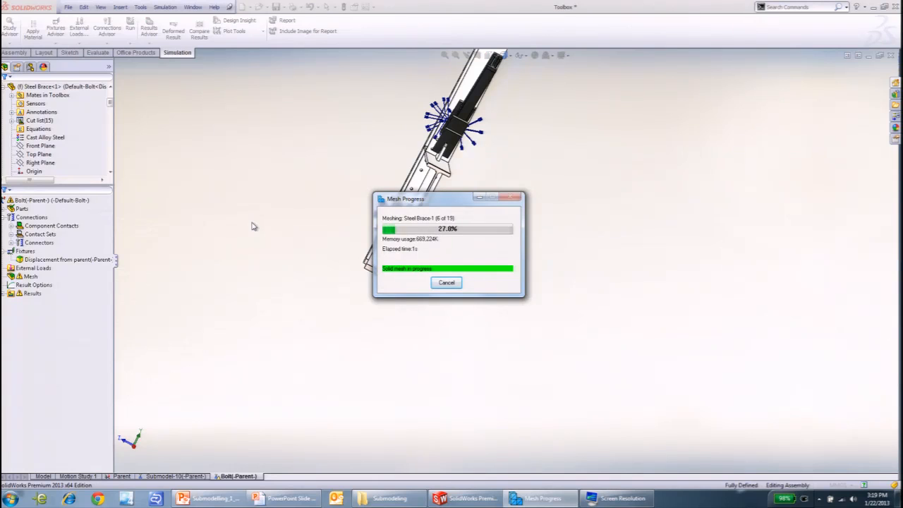
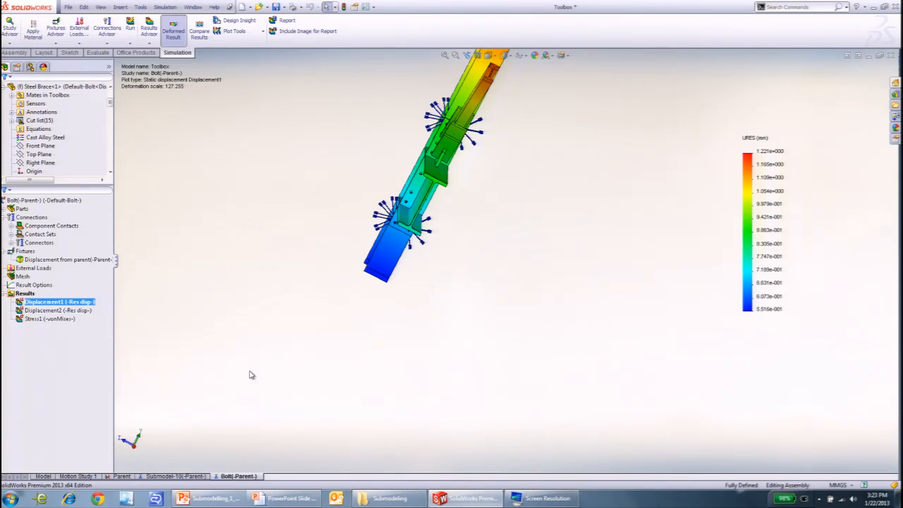
- Inspect the Bolt study's first displacement plot around the brace, gusset and end plate from several angles
{"action": "middle_click_drag", "start_coordinate": [412, 299], "coordinate": [445, 35]}
{"action": "scroll", "coordinate": [400, 96], "scroll_direction": "down", "scroll_amount": 10}
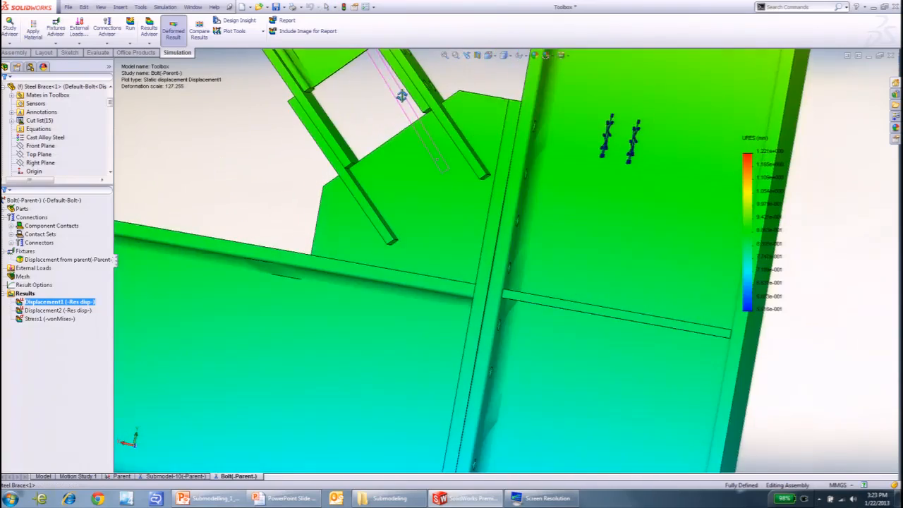
{"action": "scroll", "coordinate": [499, 250], "scroll_direction": "down", "scroll_amount": 5}
{"action": "middle_click_drag", "start_coordinate": [500, 252], "coordinate": [554, 395]}
{"action": "scroll", "coordinate": [536, 318], "scroll_direction": "up", "scroll_amount": 9}
- Show the Bolt study's Displacement2 plot and view the joint from another angle
{"action": "double_click", "coordinate": [70, 311]}
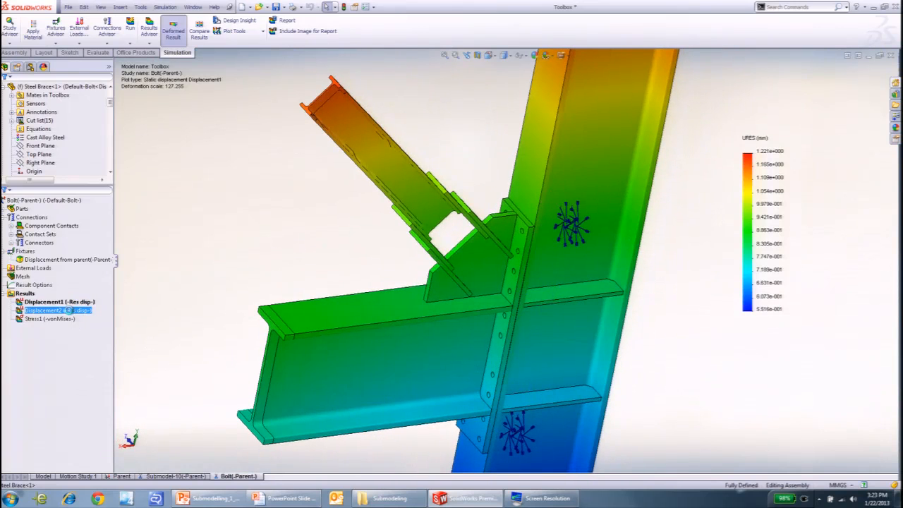
{"action": "scroll", "coordinate": [332, 336], "scroll_direction": "up", "scroll_amount": 3}
{"action": "middle_click_drag", "start_coordinate": [332, 336], "coordinate": [282, 318]}
- Show the Bolt study's von Mises stress plot and examine the stresses around the bolt holes at the end plate's lower end
{"action": "double_click", "coordinate": [59, 319]}
{"action": "scroll", "coordinate": [338, 324], "scroll_direction": "up", "scroll_amount": 2}
{"action": "middle_click_drag", "start_coordinate": [359, 326], "coordinate": [428, 307]}
{"action": "scroll", "coordinate": [432, 299], "scroll_direction": "down", "scroll_amount": 4}
{"action": "scroll", "coordinate": [405, 269], "scroll_direction": "down", "scroll_amount": 3}
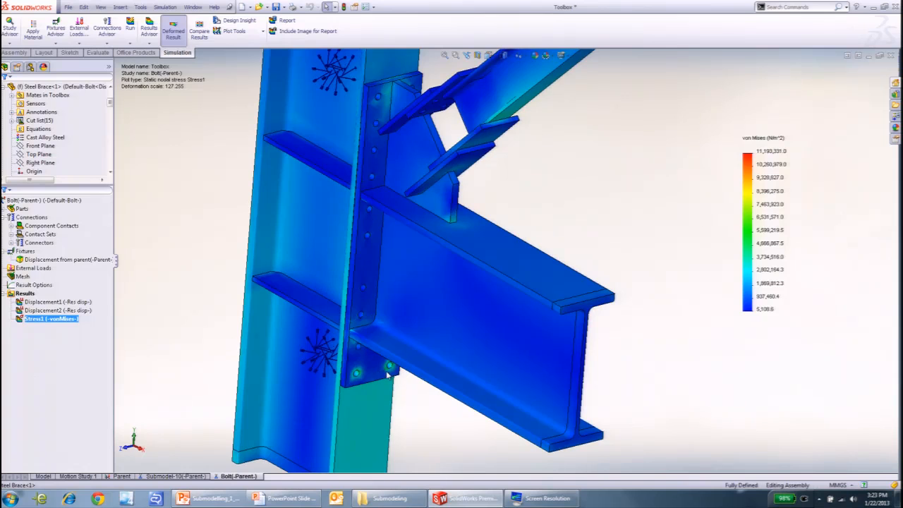
{"action": "scroll", "coordinate": [355, 314], "scroll_direction": "down", "scroll_amount": 4}
{"action": "middle_click_drag", "start_coordinate": [354, 314], "coordinate": [373, 242]}
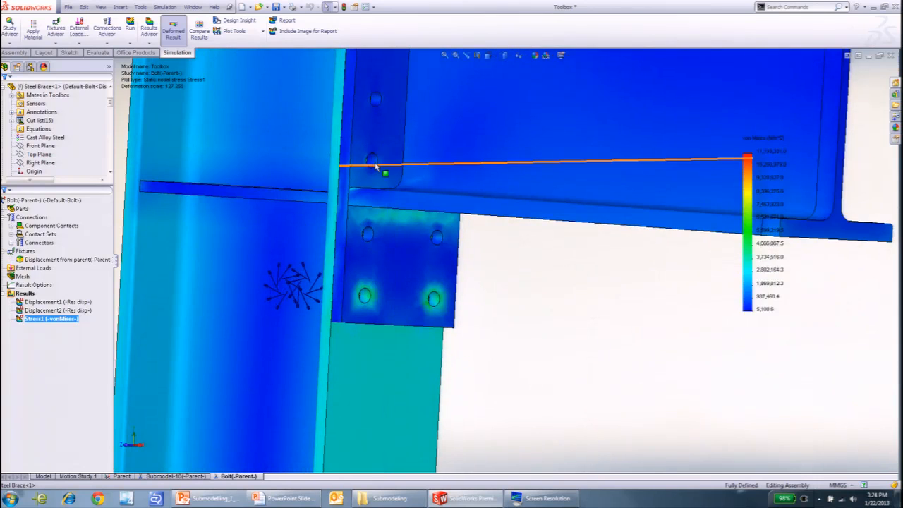
{"action": "scroll", "coordinate": [427, 216], "scroll_direction": "up", "scroll_amount": 5}
{"action": "scroll", "coordinate": [472, 242], "scroll_direction": "up", "scroll_amount": 2}
{"action": "middle_click_drag", "start_coordinate": [484, 303], "coordinate": [324, 262]}
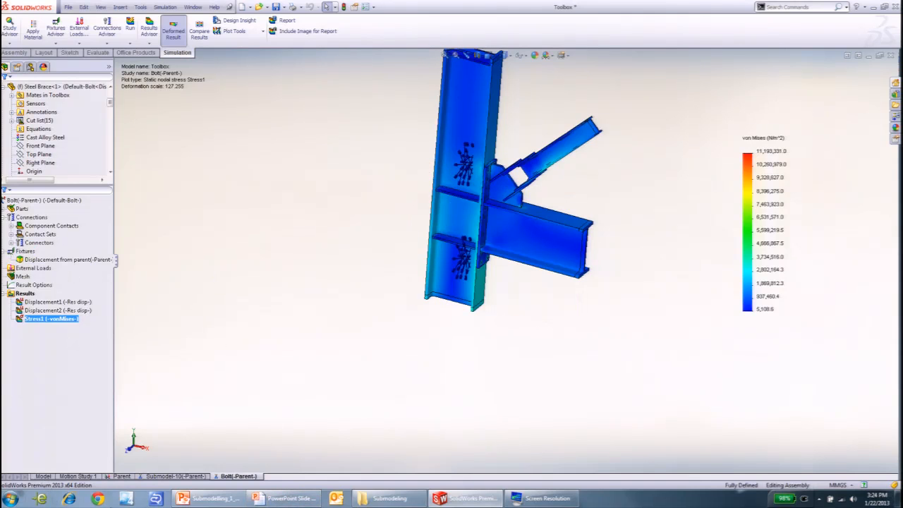
- Return to the full assembly model and collapse the expanded component nodes in the feature tree
{"action": "left_click", "coordinate": [45, 477]}
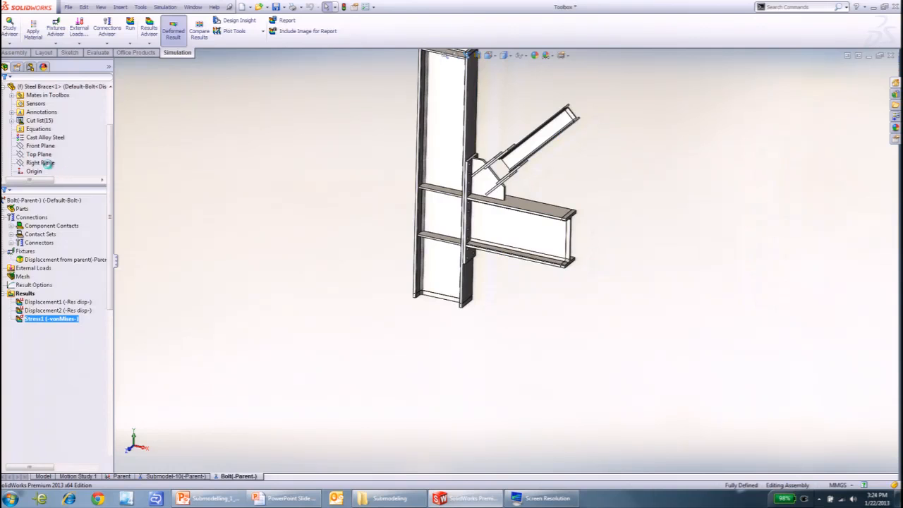
{"action": "left_click", "coordinate": [22, 145]}
{"action": "left_click", "coordinate": [4, 154]}
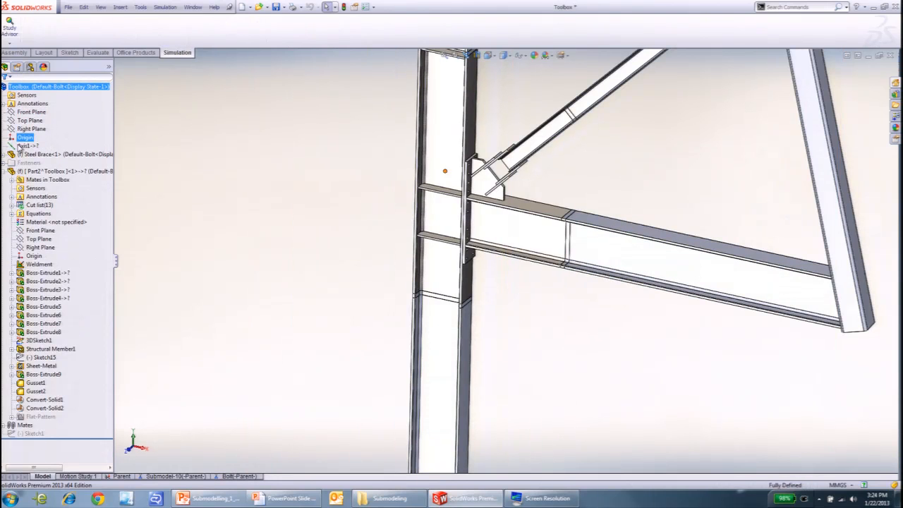
{"action": "left_click", "coordinate": [3, 172]}
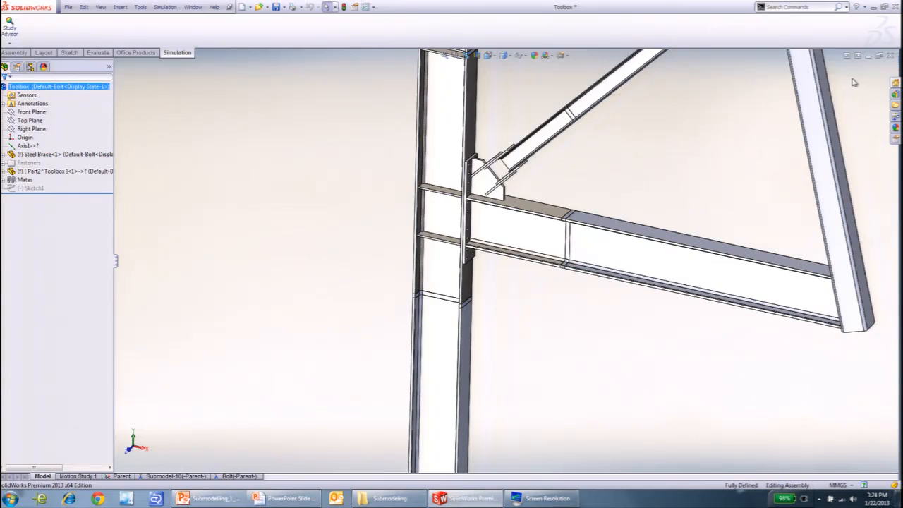
- Activate the Default parent configuration of the Toolbox assembly
{"action": "left_click", "coordinate": [29, 67]}
{"action": "left_click", "coordinate": [12, 96]}
{"action": "double_click", "coordinate": [49, 96]}
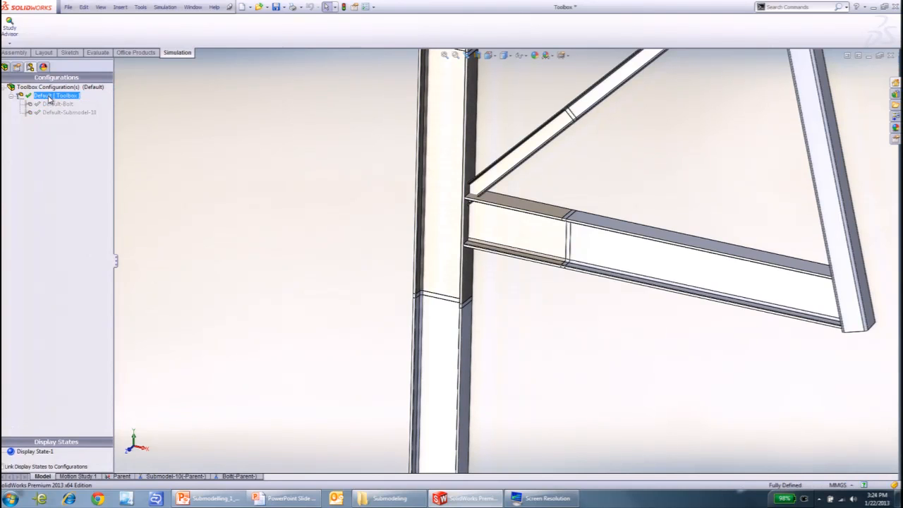
- Open the Parent study and examine the beam joints around the brace connection
{"action": "left_click", "coordinate": [125, 477]}
{"action": "right_click", "coordinate": [130, 477]}
{"action": "left_click", "coordinate": [198, 285]}
{"action": "scroll", "coordinate": [326, 290], "scroll_direction": "up", "scroll_amount": 4}
{"action": "scroll", "coordinate": [480, 130], "scroll_direction": "down", "scroll_amount": 4}
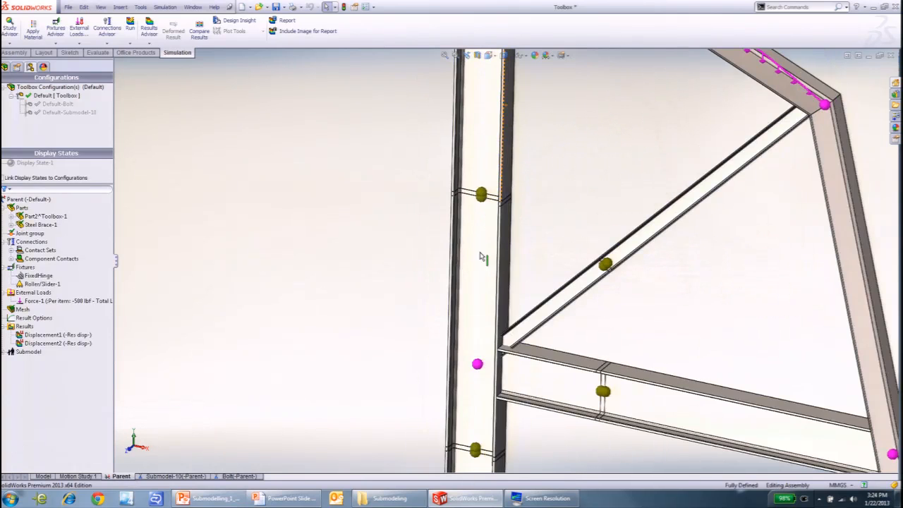
{"action": "scroll", "coordinate": [530, 365], "scroll_direction": "down", "scroll_amount": 2}
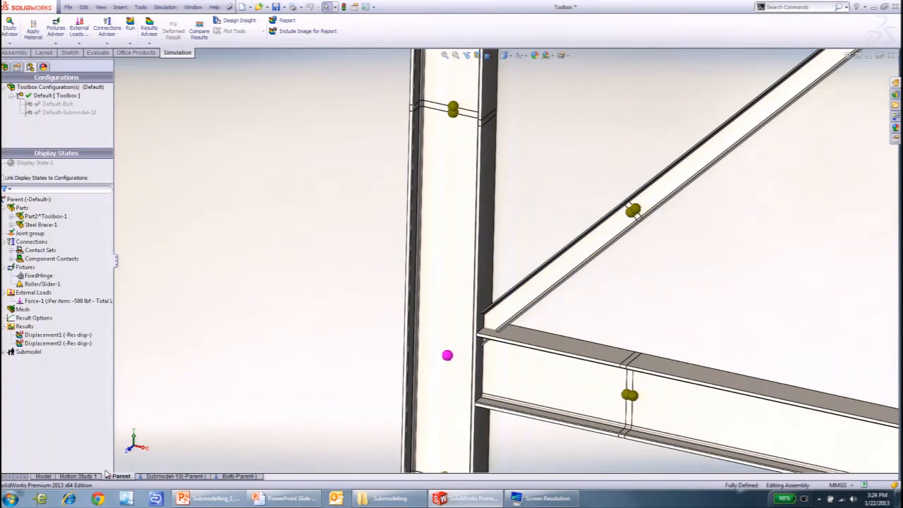
- Return to the assembly model, and switch to the PowerPoint slide show at the "General information on sub modeling" slide
{"action": "left_click", "coordinate": [42, 477]}
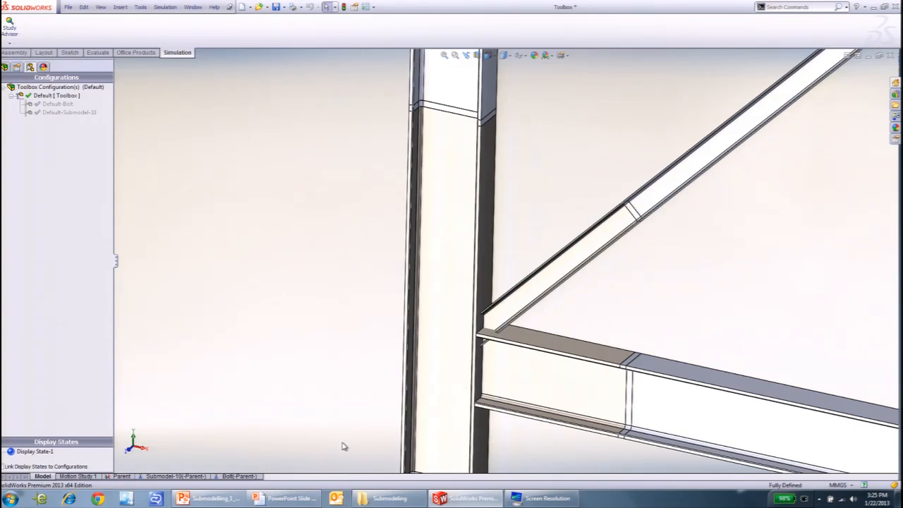
{"action": "left_click", "coordinate": [311, 499]}
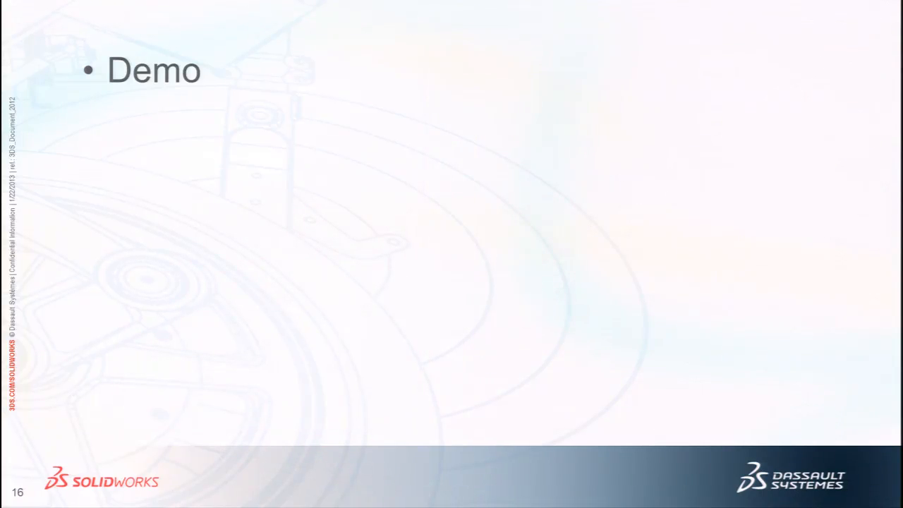
{"action": "key", "text": "Right"}
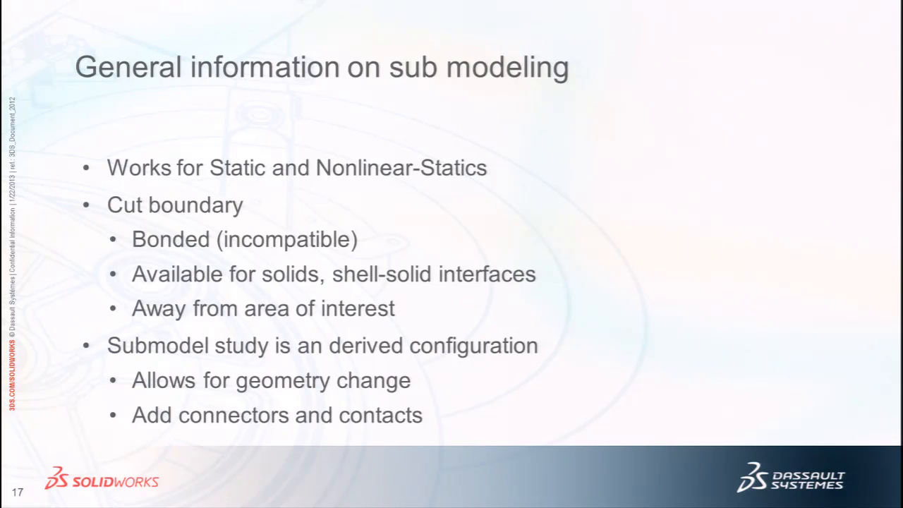